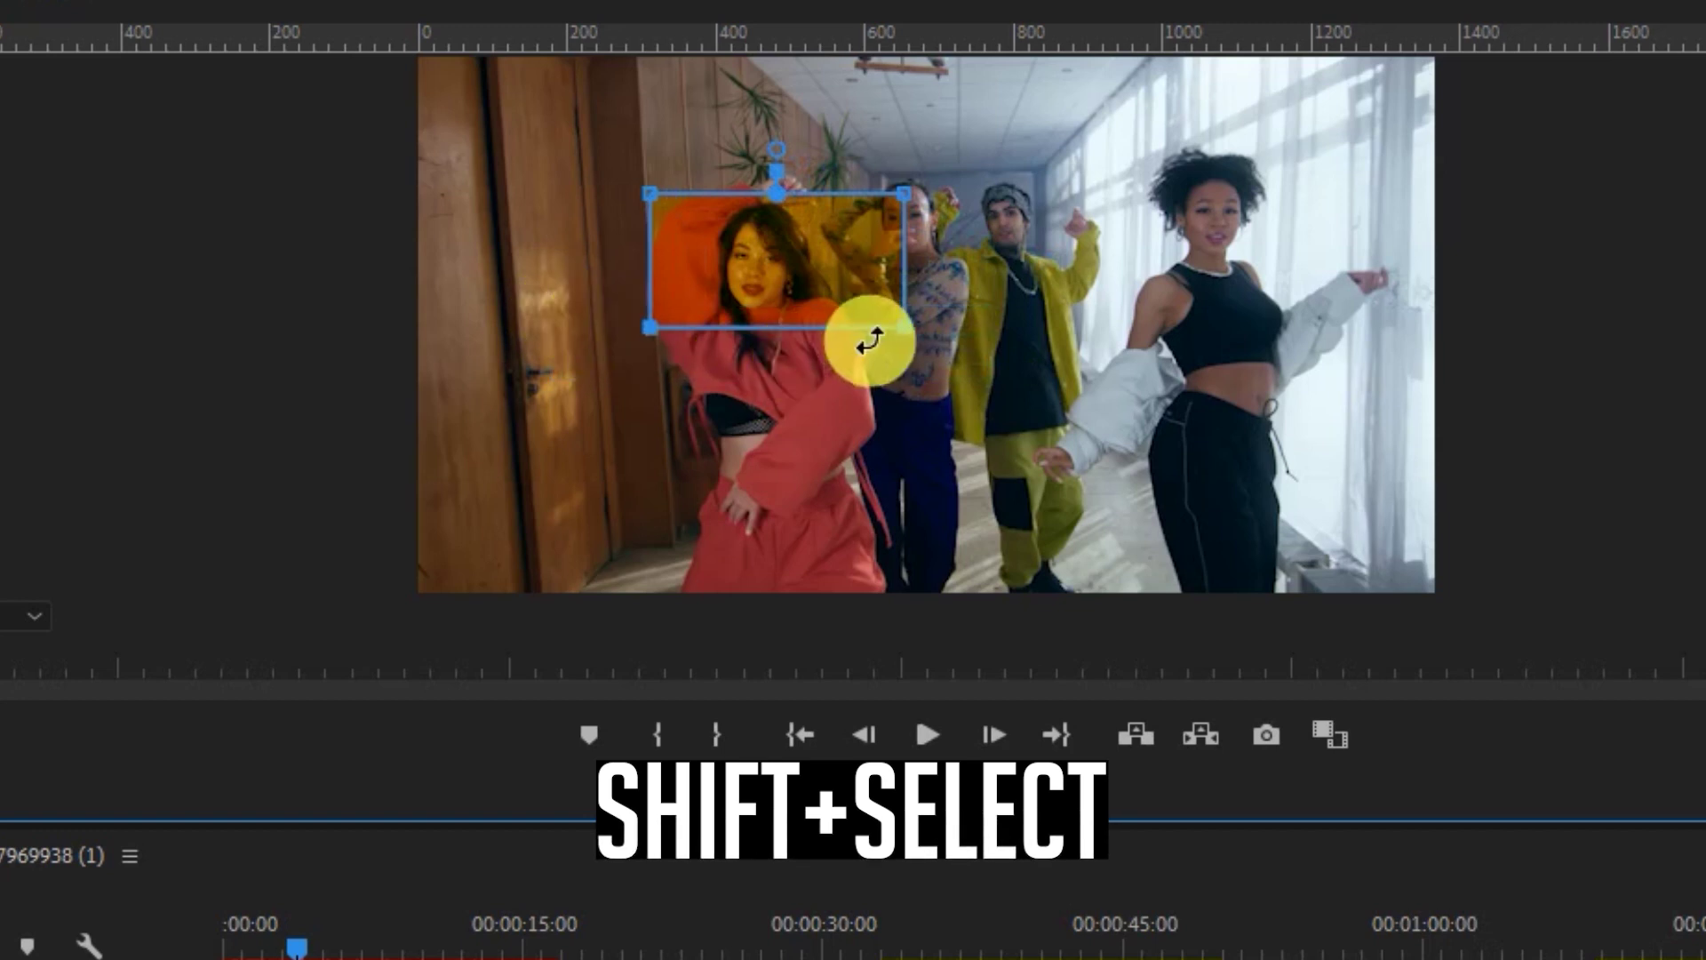
Enlarge and reposition the rectangular mask over the dancer in red, and set the clip's scale to 130 and horizontal position to 736
drag(894, 327, 920, 435)
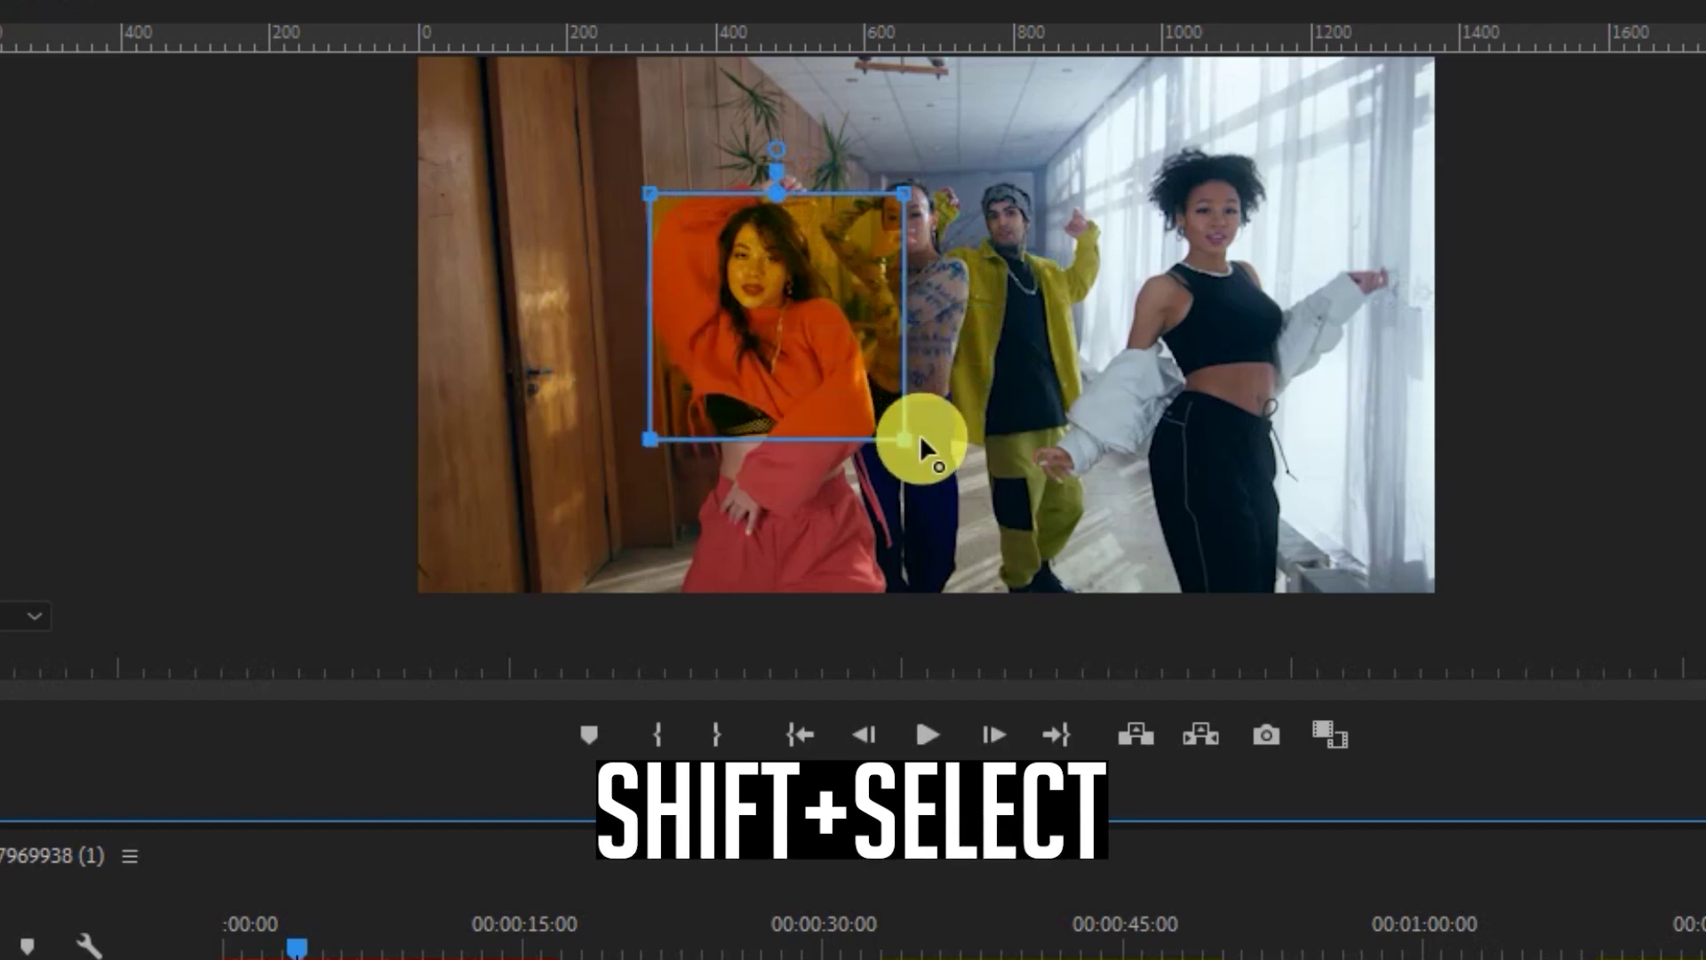
drag(929, 511, 930, 515)
drag(814, 364, 794, 309)
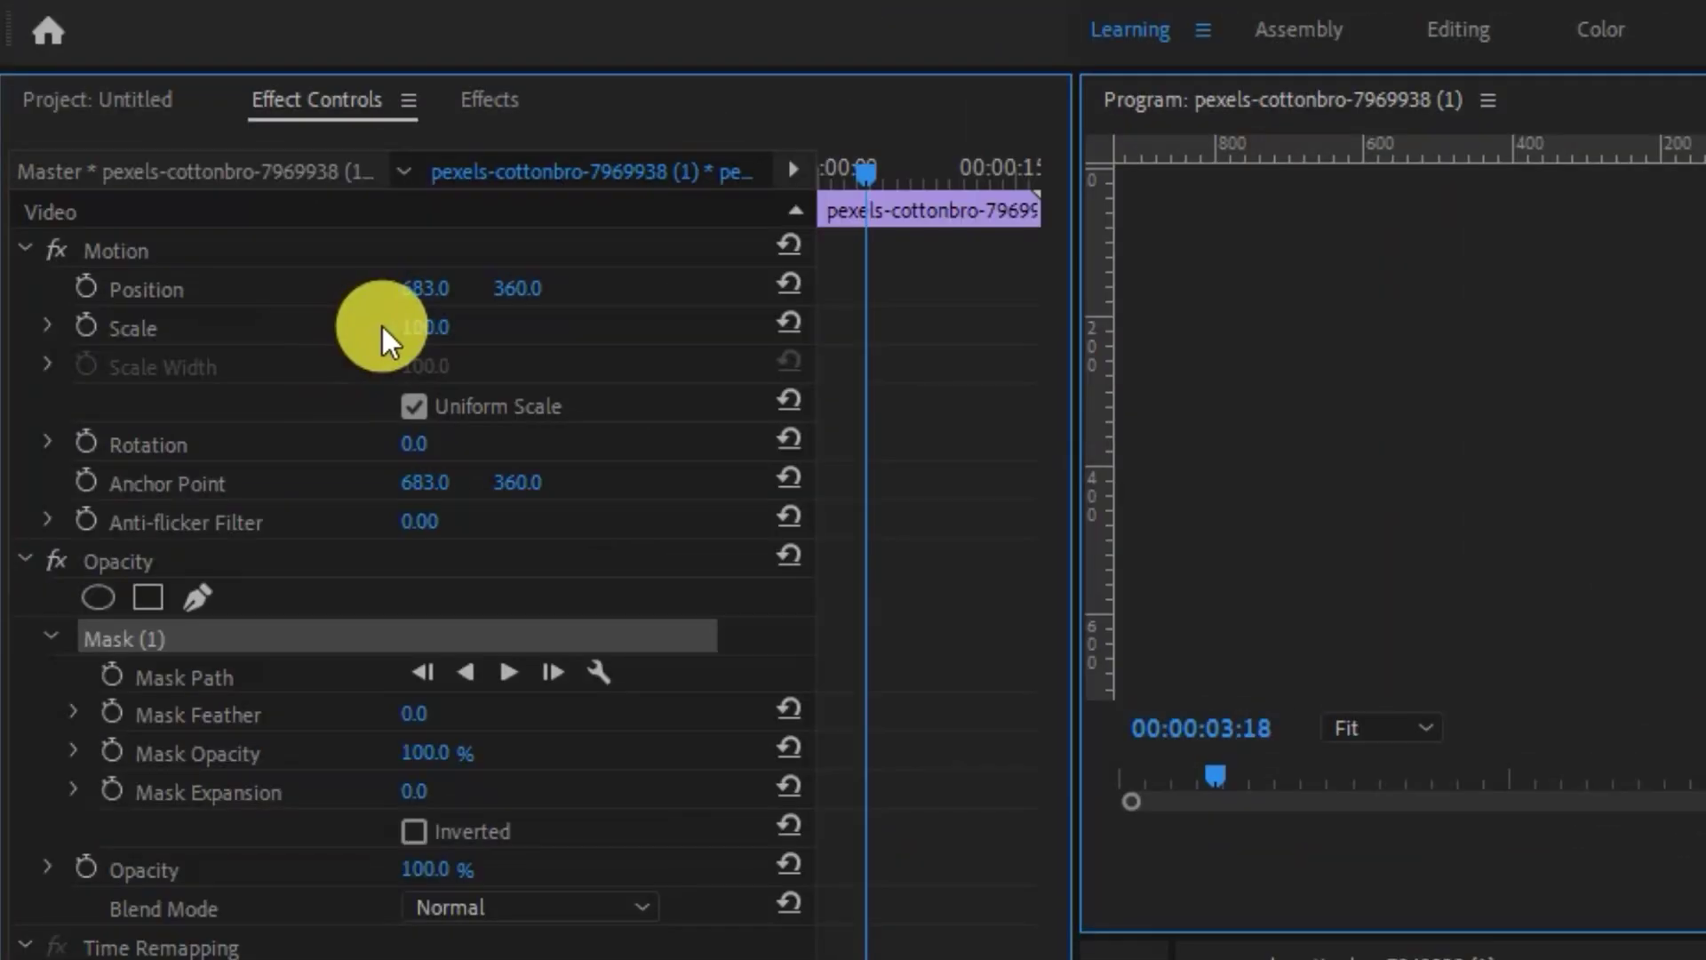
drag(382, 327, 484, 390)
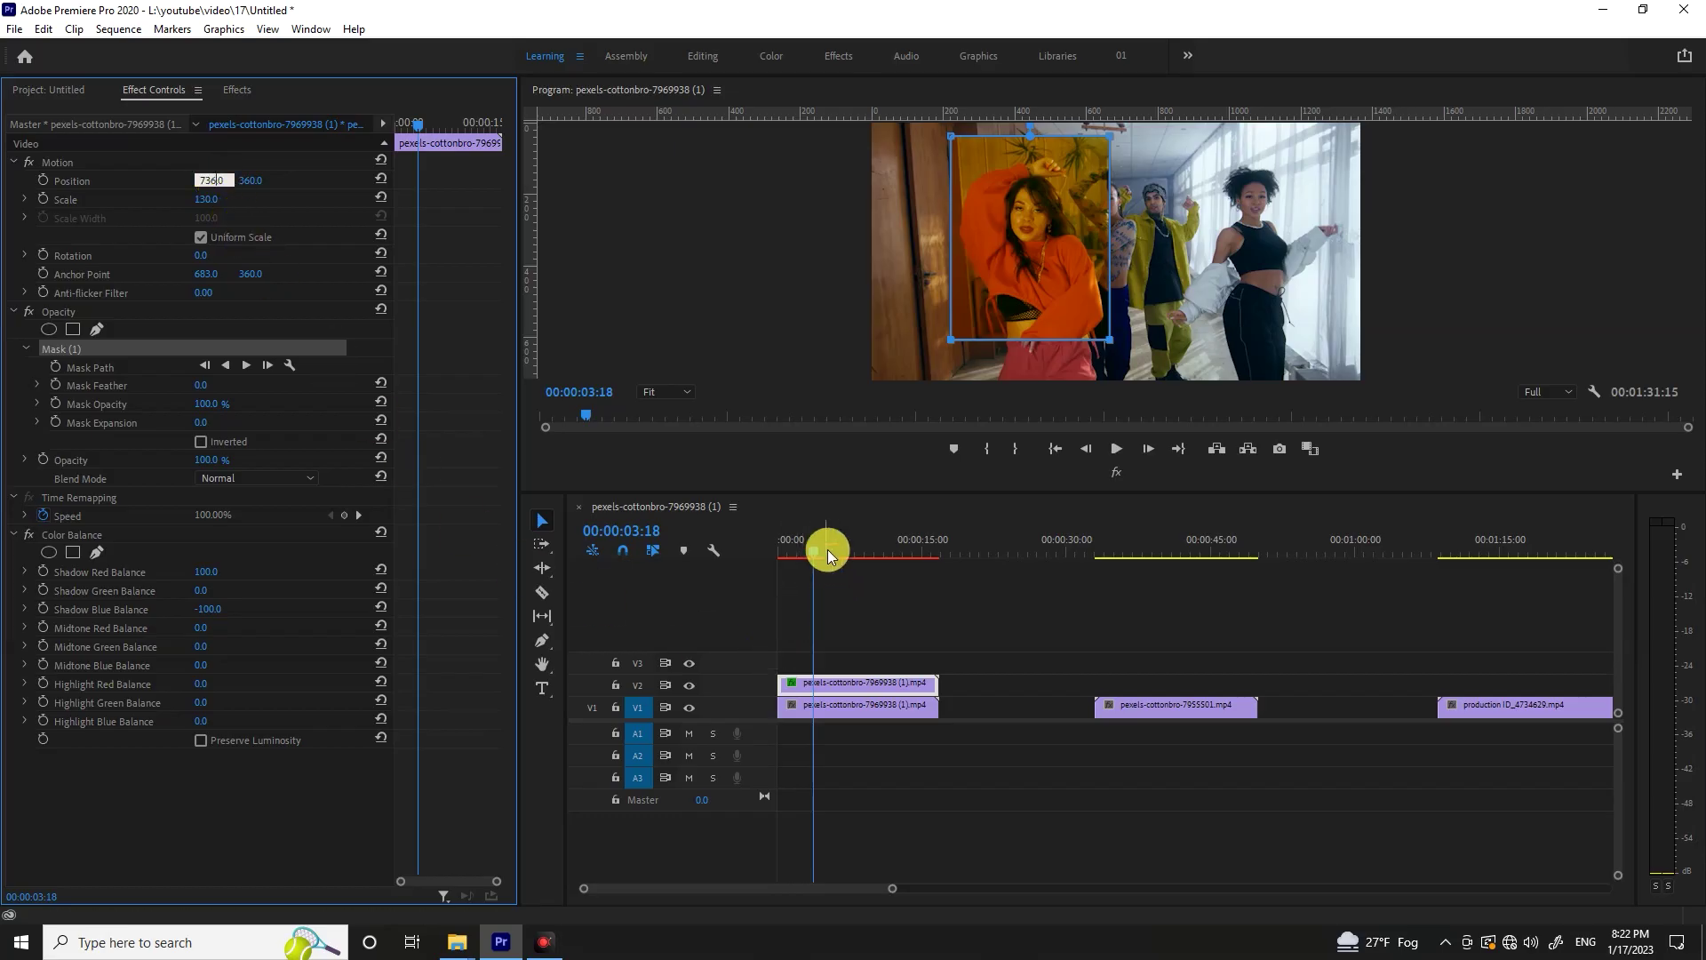
Play from the sequence start to 00:00:00:15 and trim the start of the V2 clip to that frame
drag(828, 554, 690, 563)
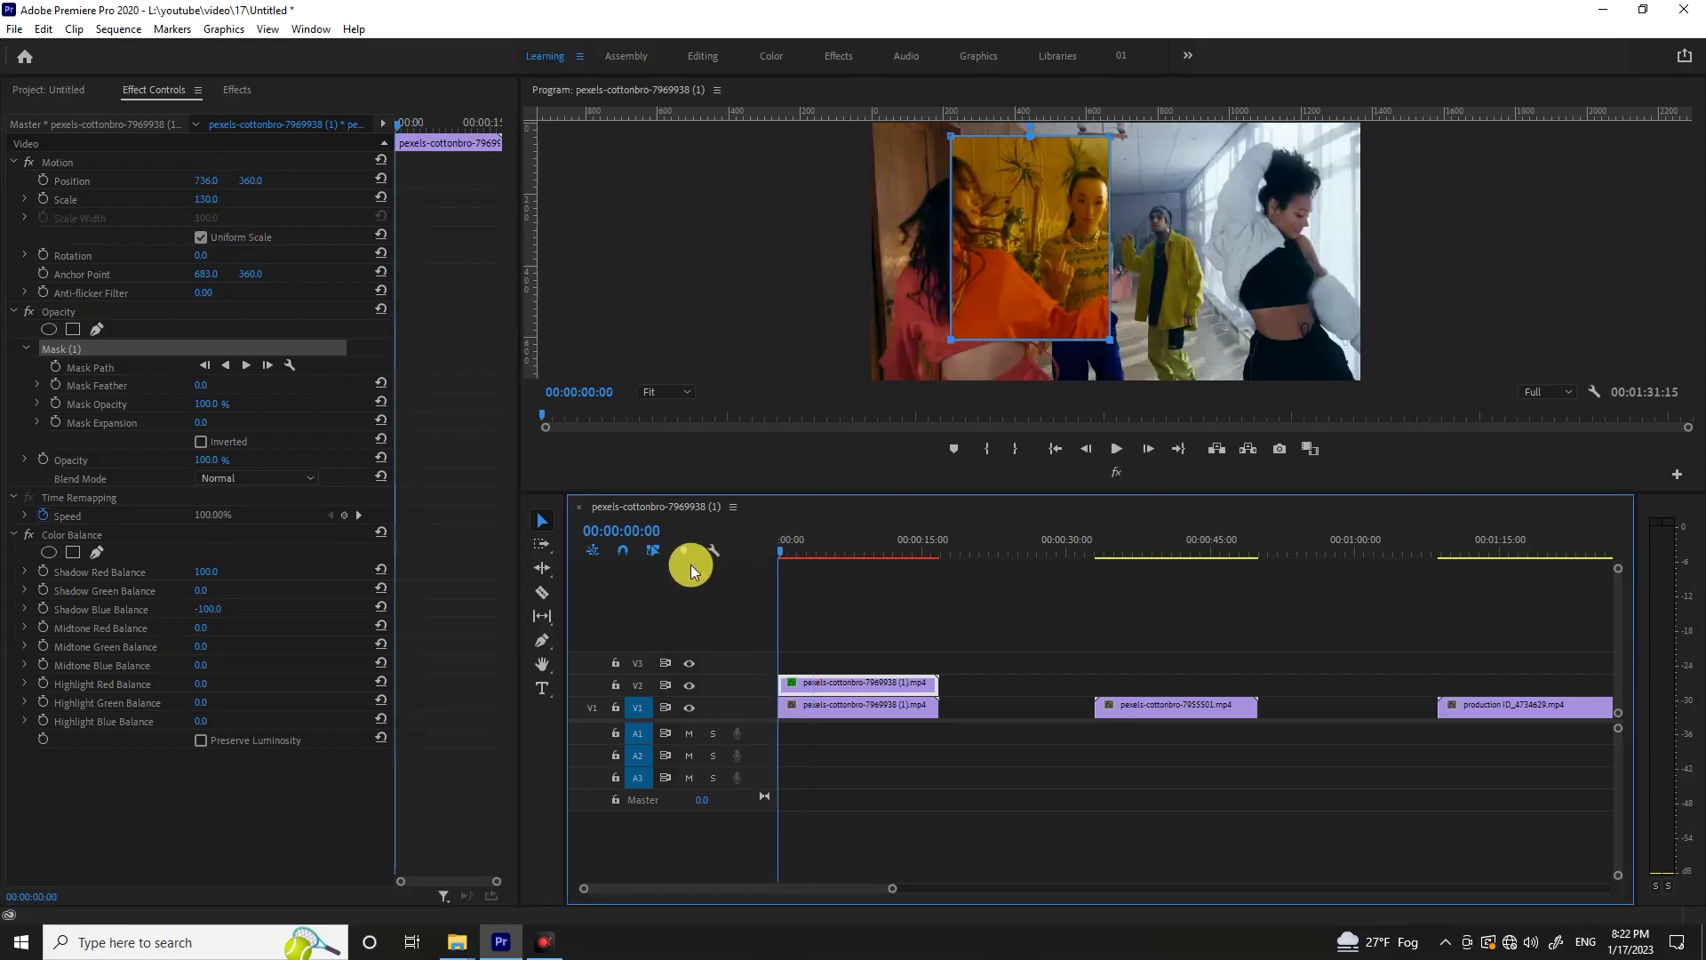
drag(894, 893, 818, 887)
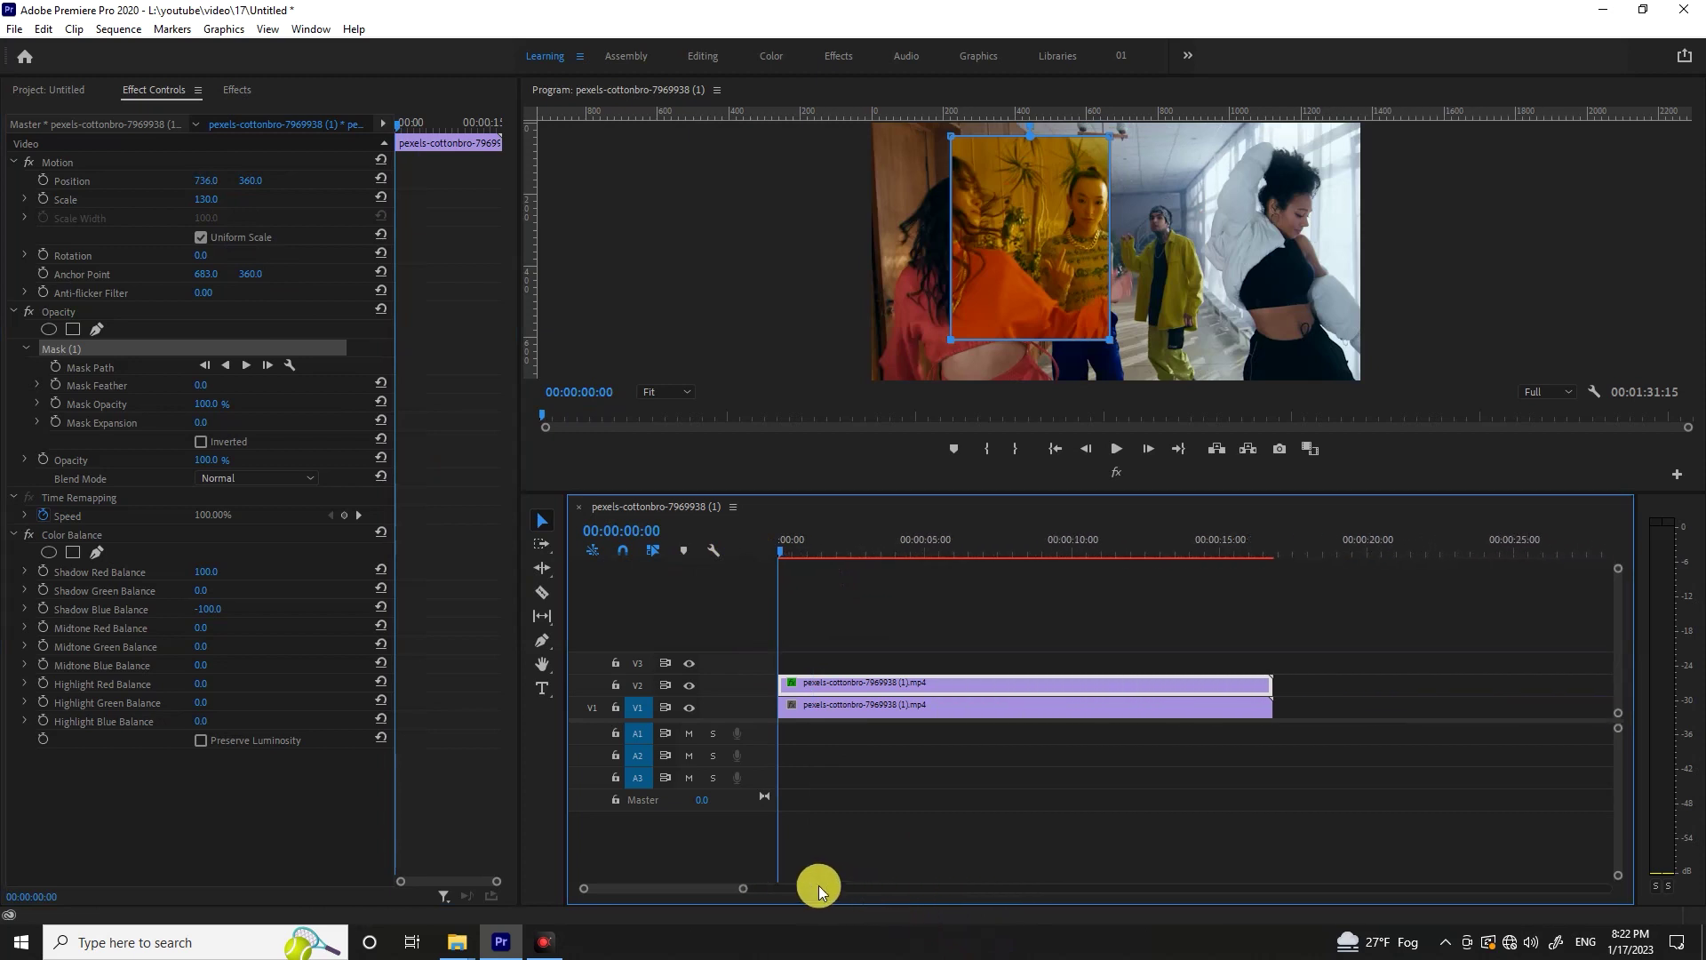
key(space)
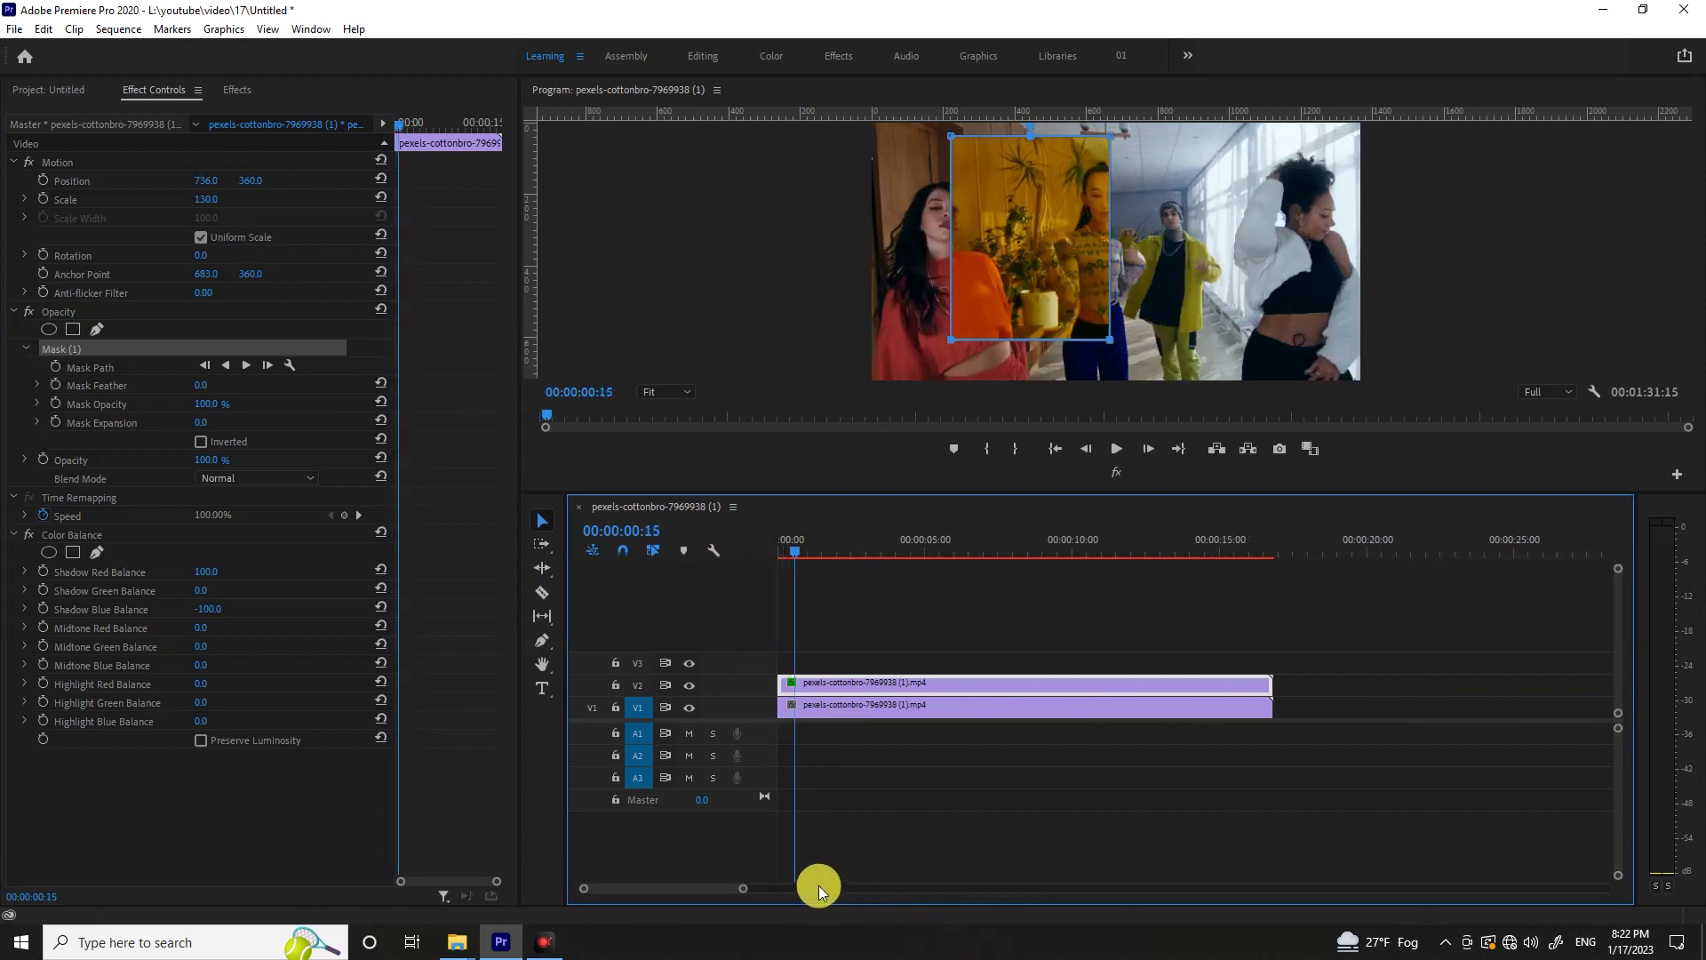
drag(781, 674, 795, 684)
Play on to 00:00:02:08 and duplicate the masked V2 clip onto V3, starting slightly after the V2 clip
key(space)
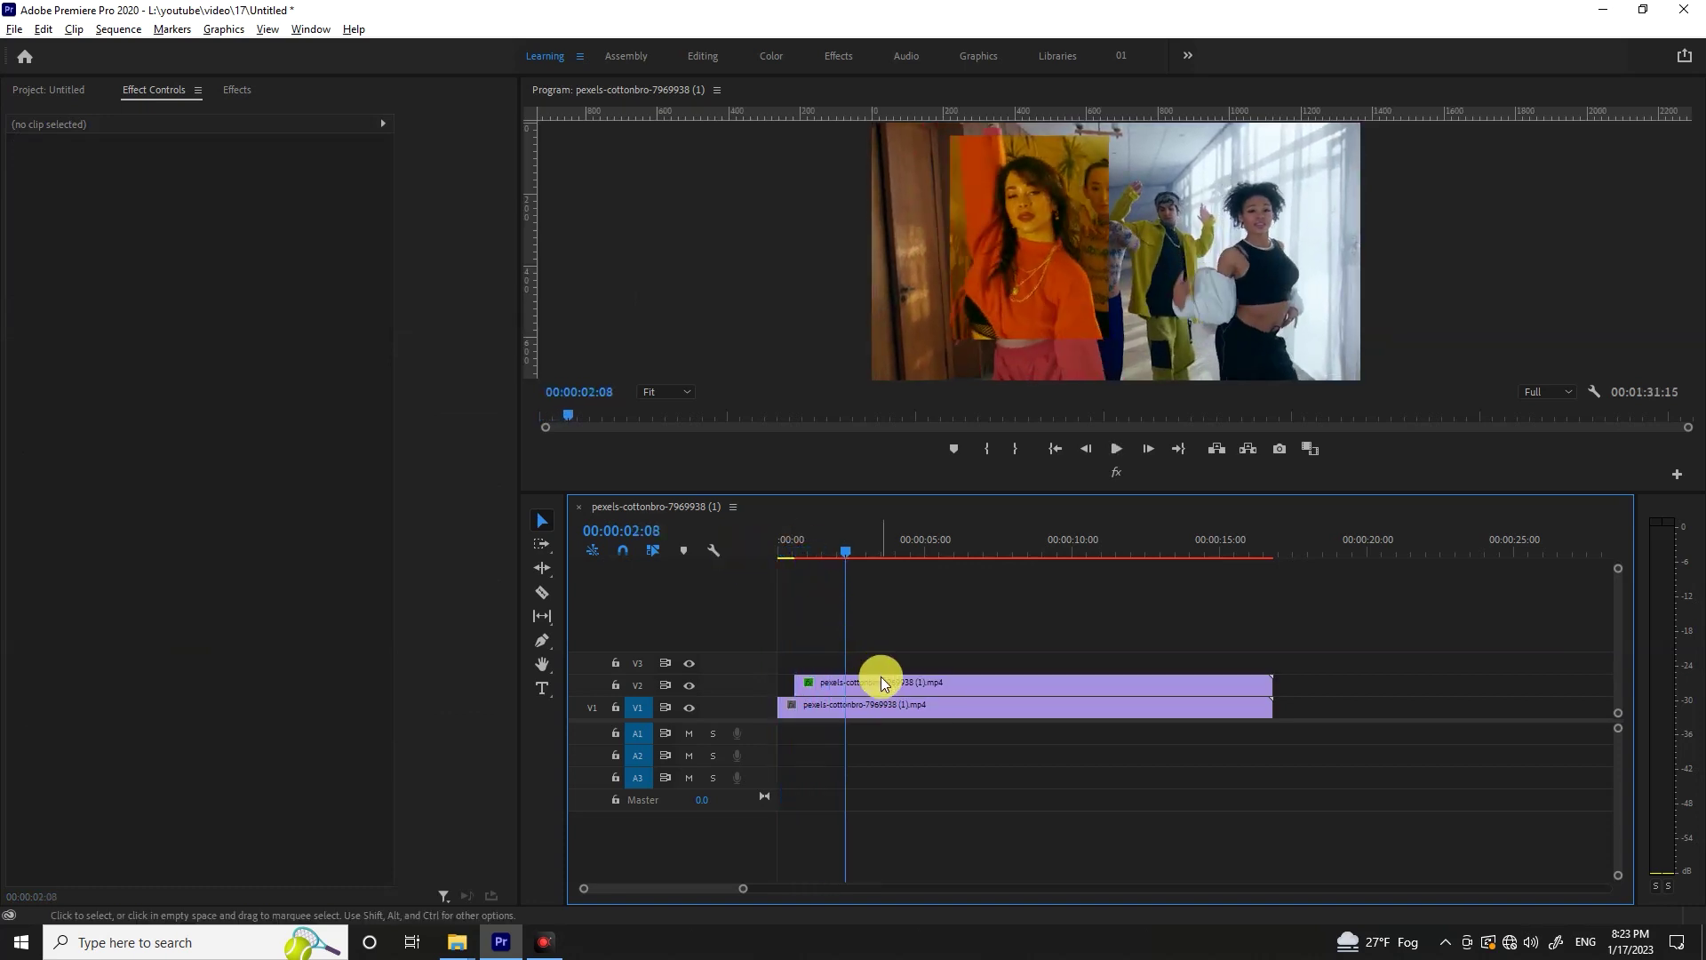
drag(889, 690, 828, 665)
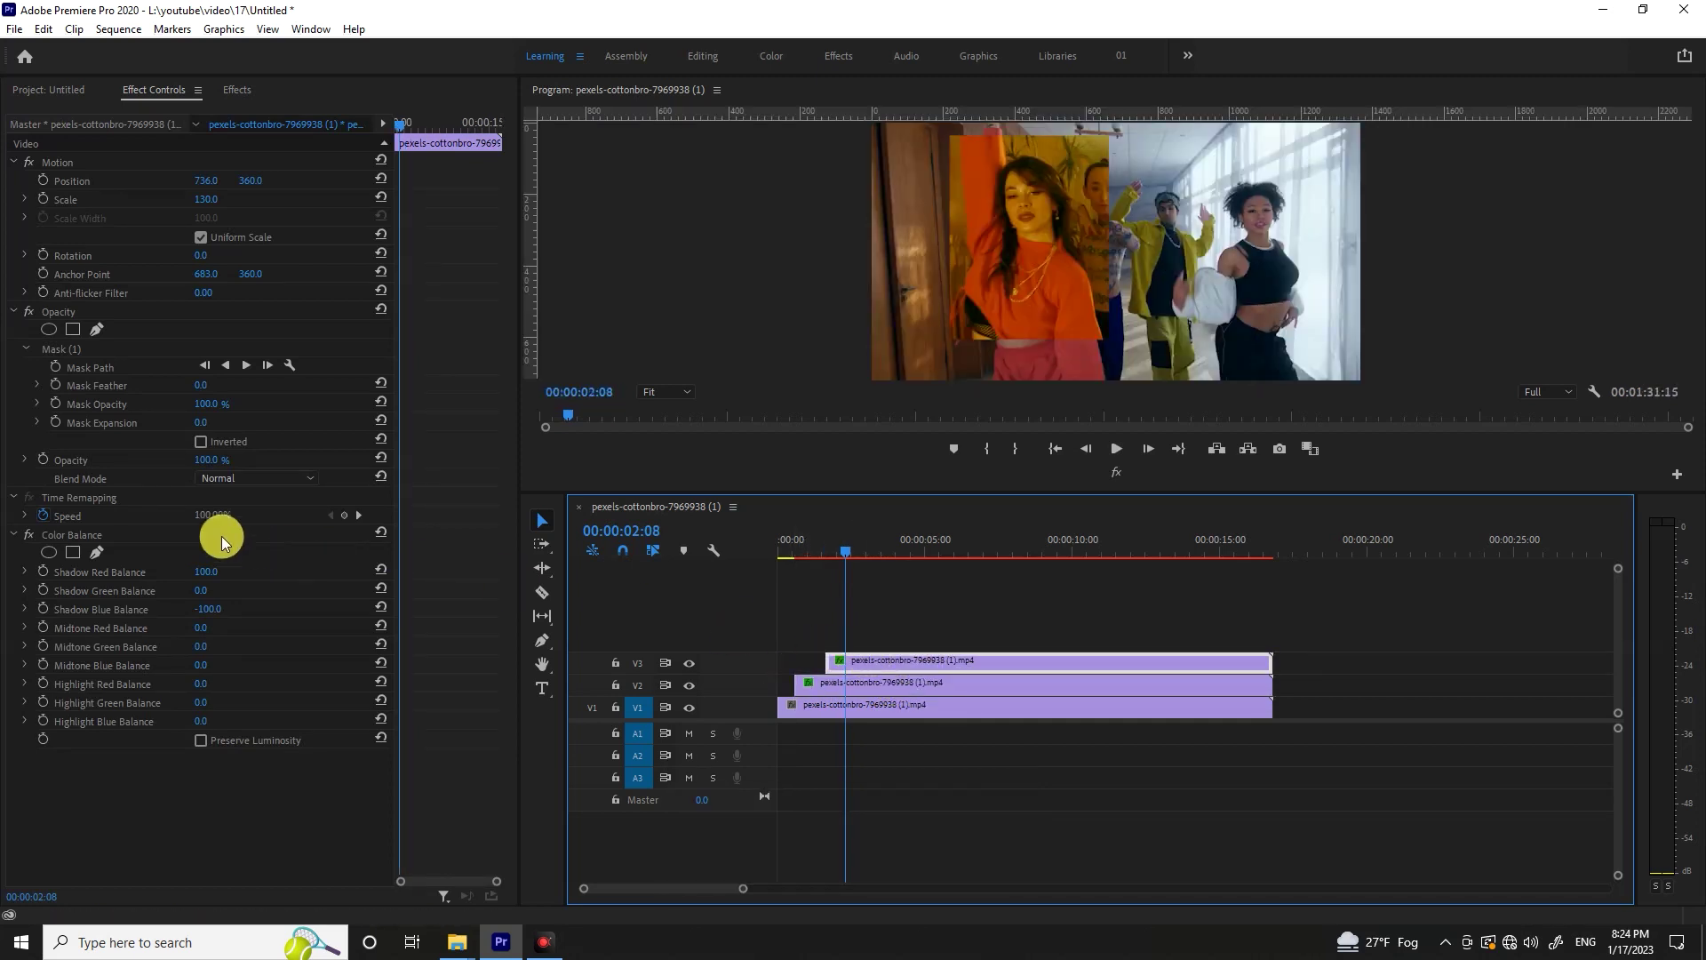
Delete the mask on the V3 clip and add a new rectangular opacity mask over the face of the curly-haired dancer
click(113, 349)
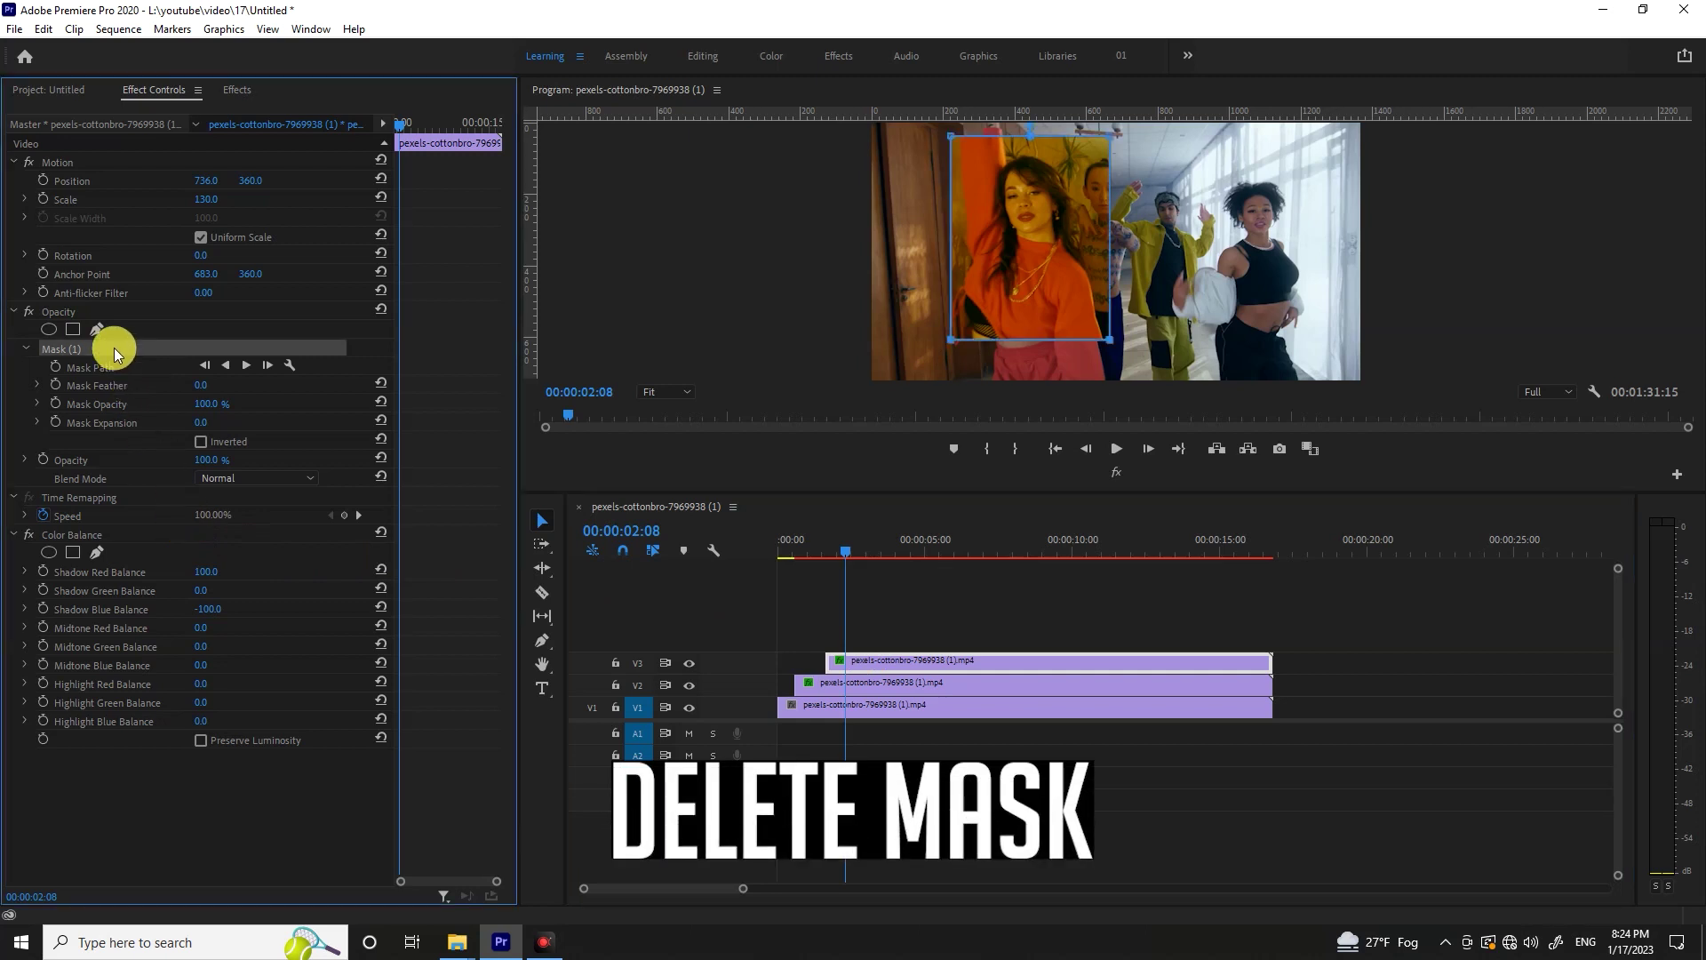
key(Delete)
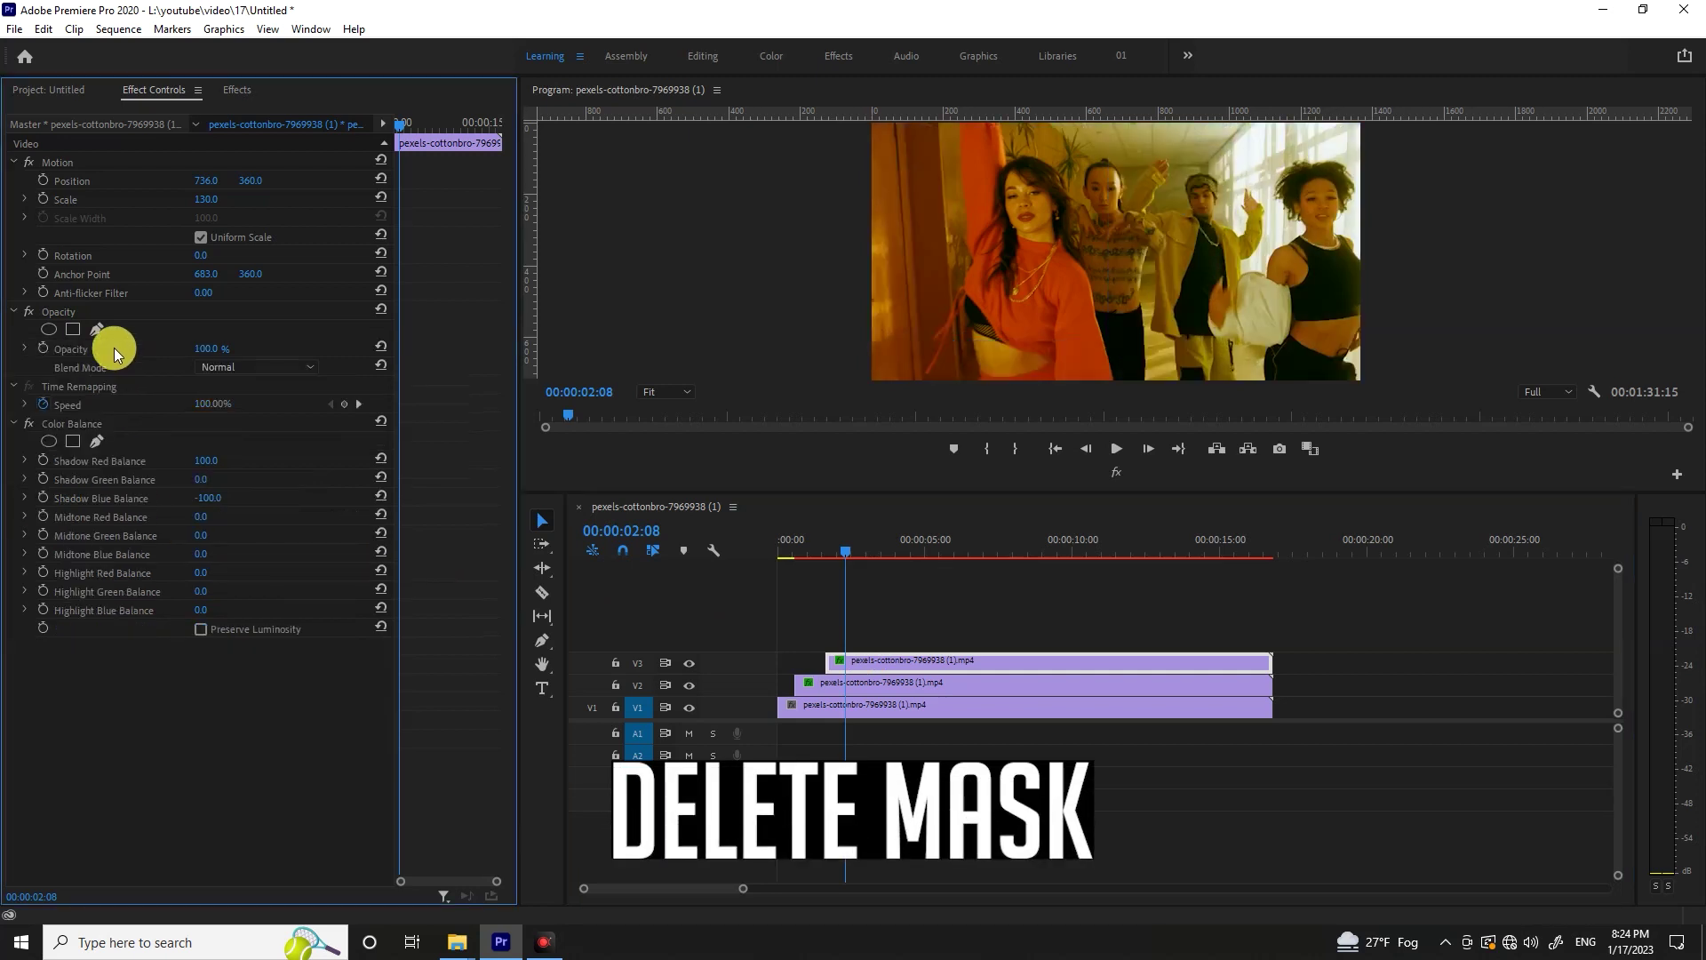
click(72, 330)
drag(1137, 261, 1299, 211)
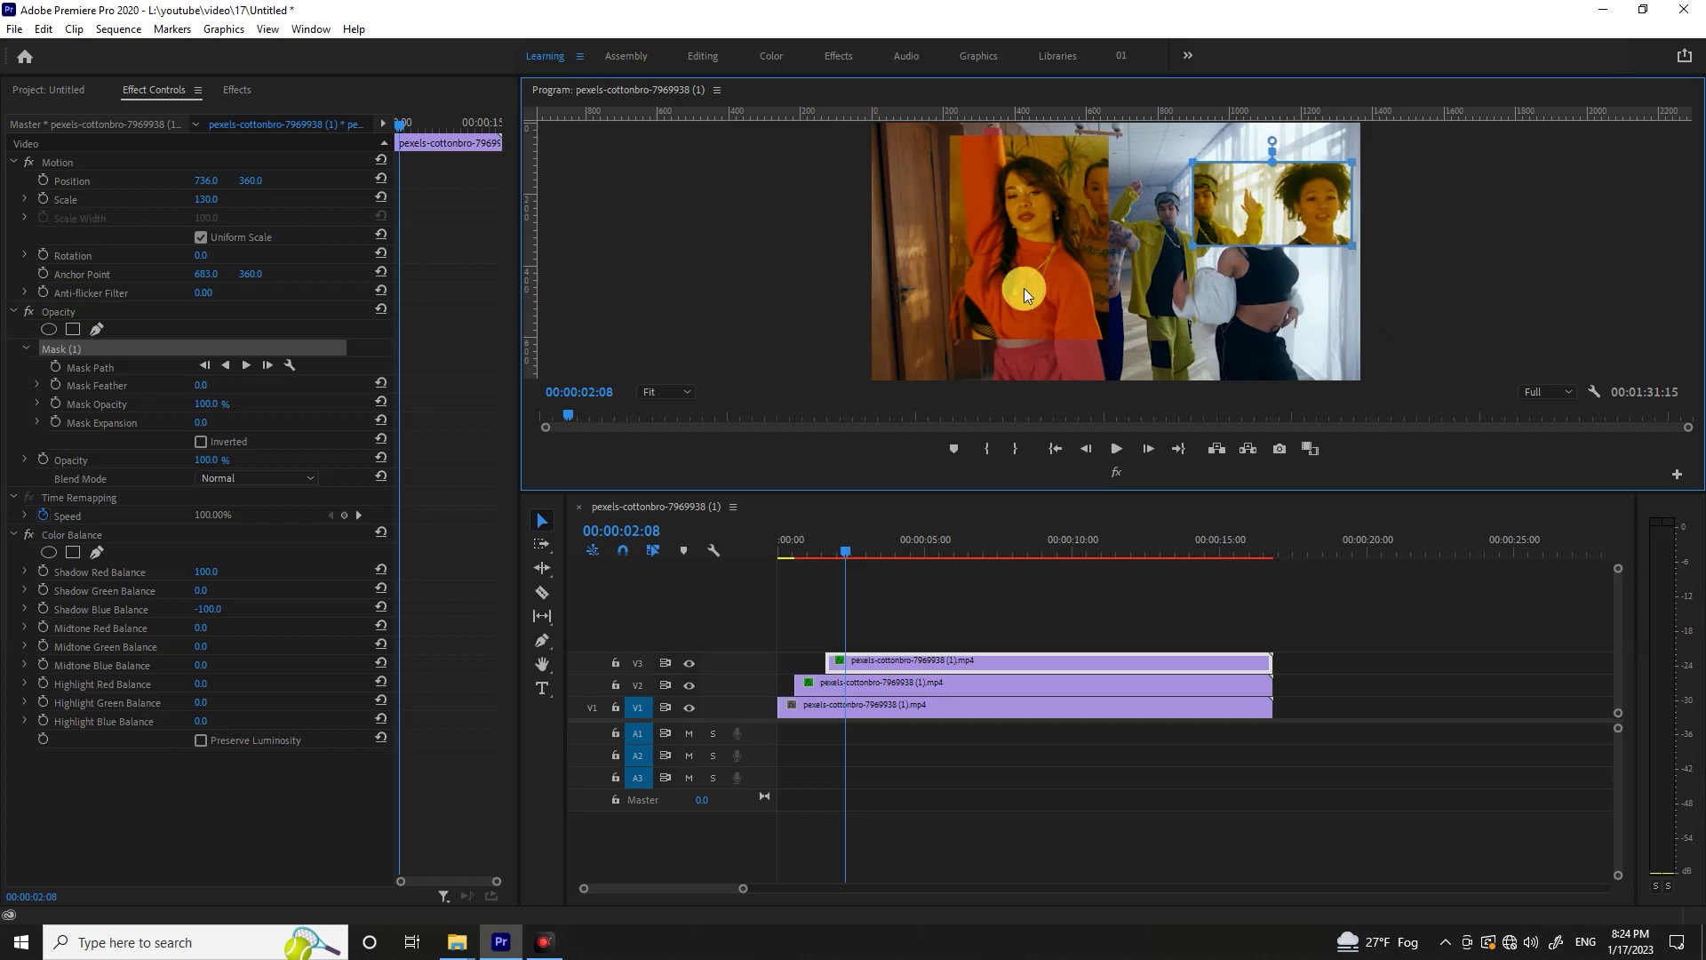
Set the V3 clip's scale to 110
click(213, 198)
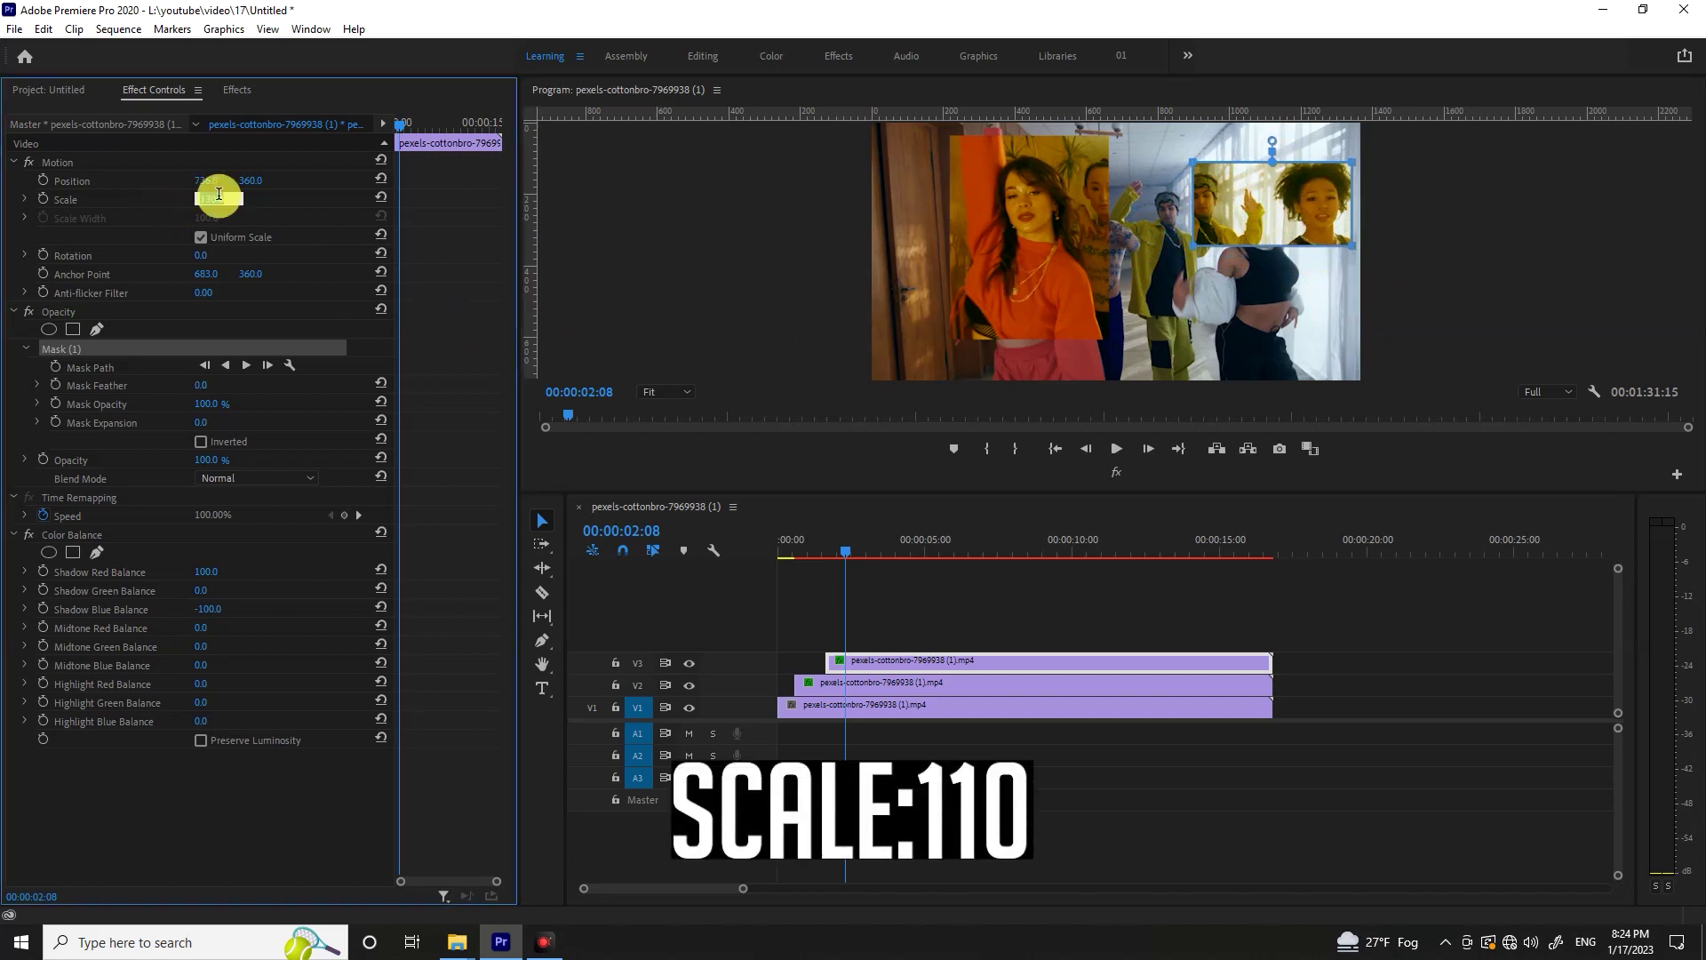
text(110)
key(Return)
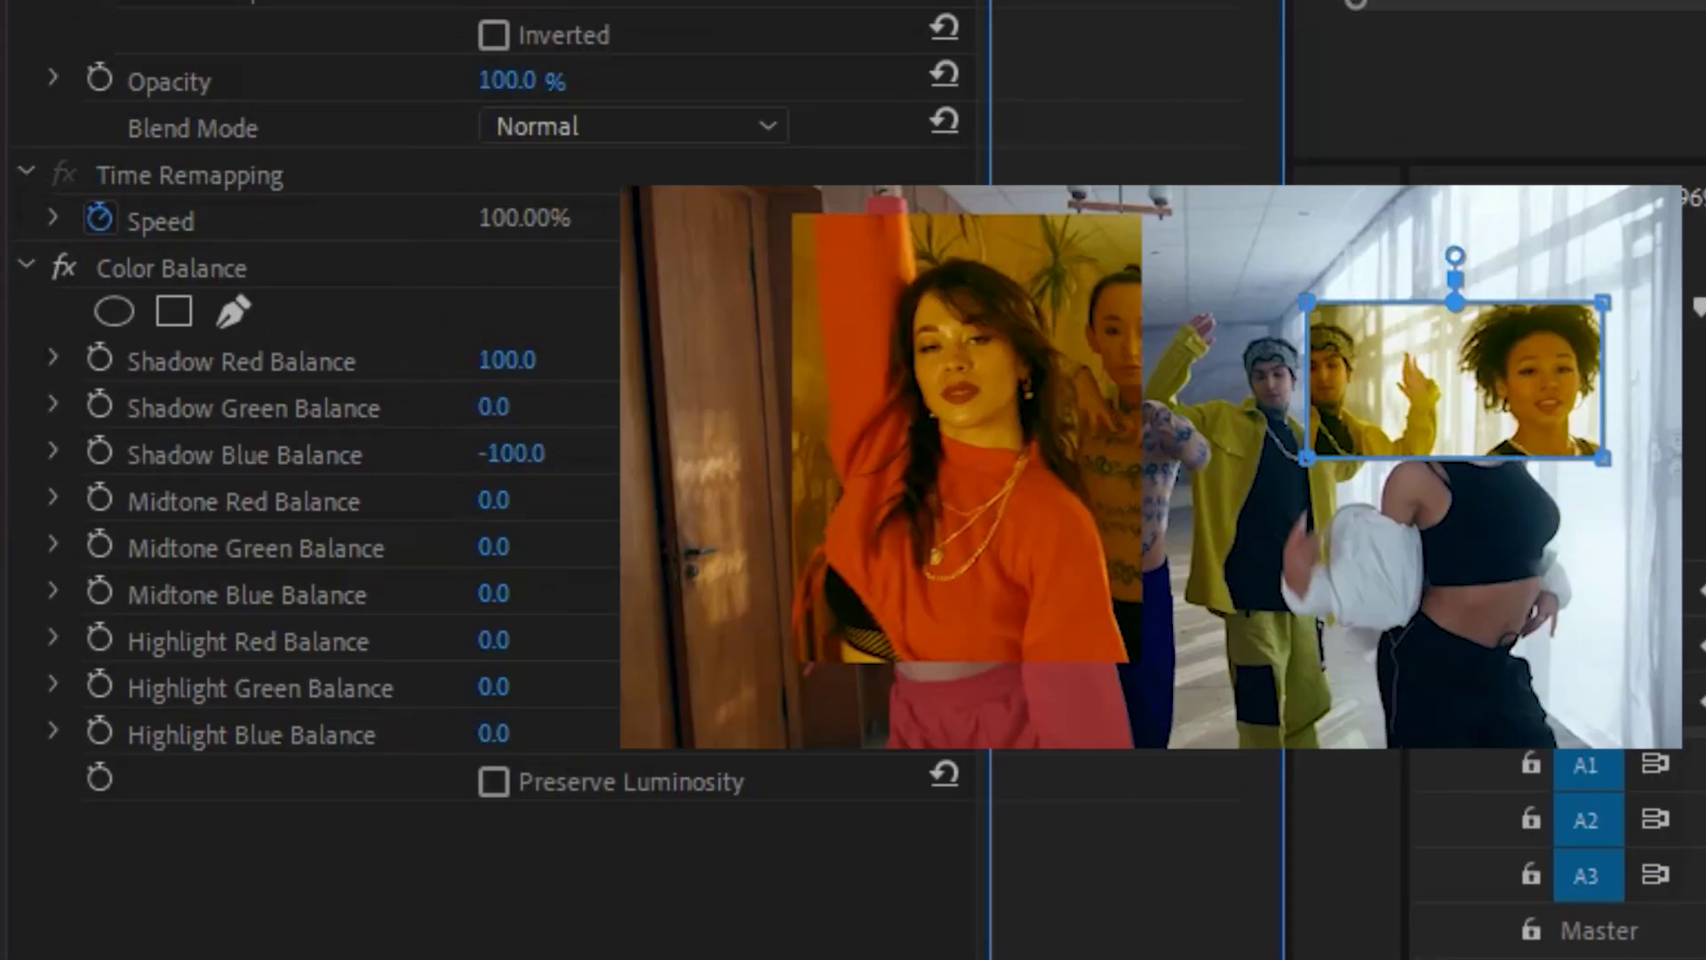
Tint the V3 clip green in Color Balance: Shadow Red -33, Midtone Red -100, Highlight Green 55, Highlight Blue -100
drag(563, 378, 444, 369)
drag(503, 503, 413, 502)
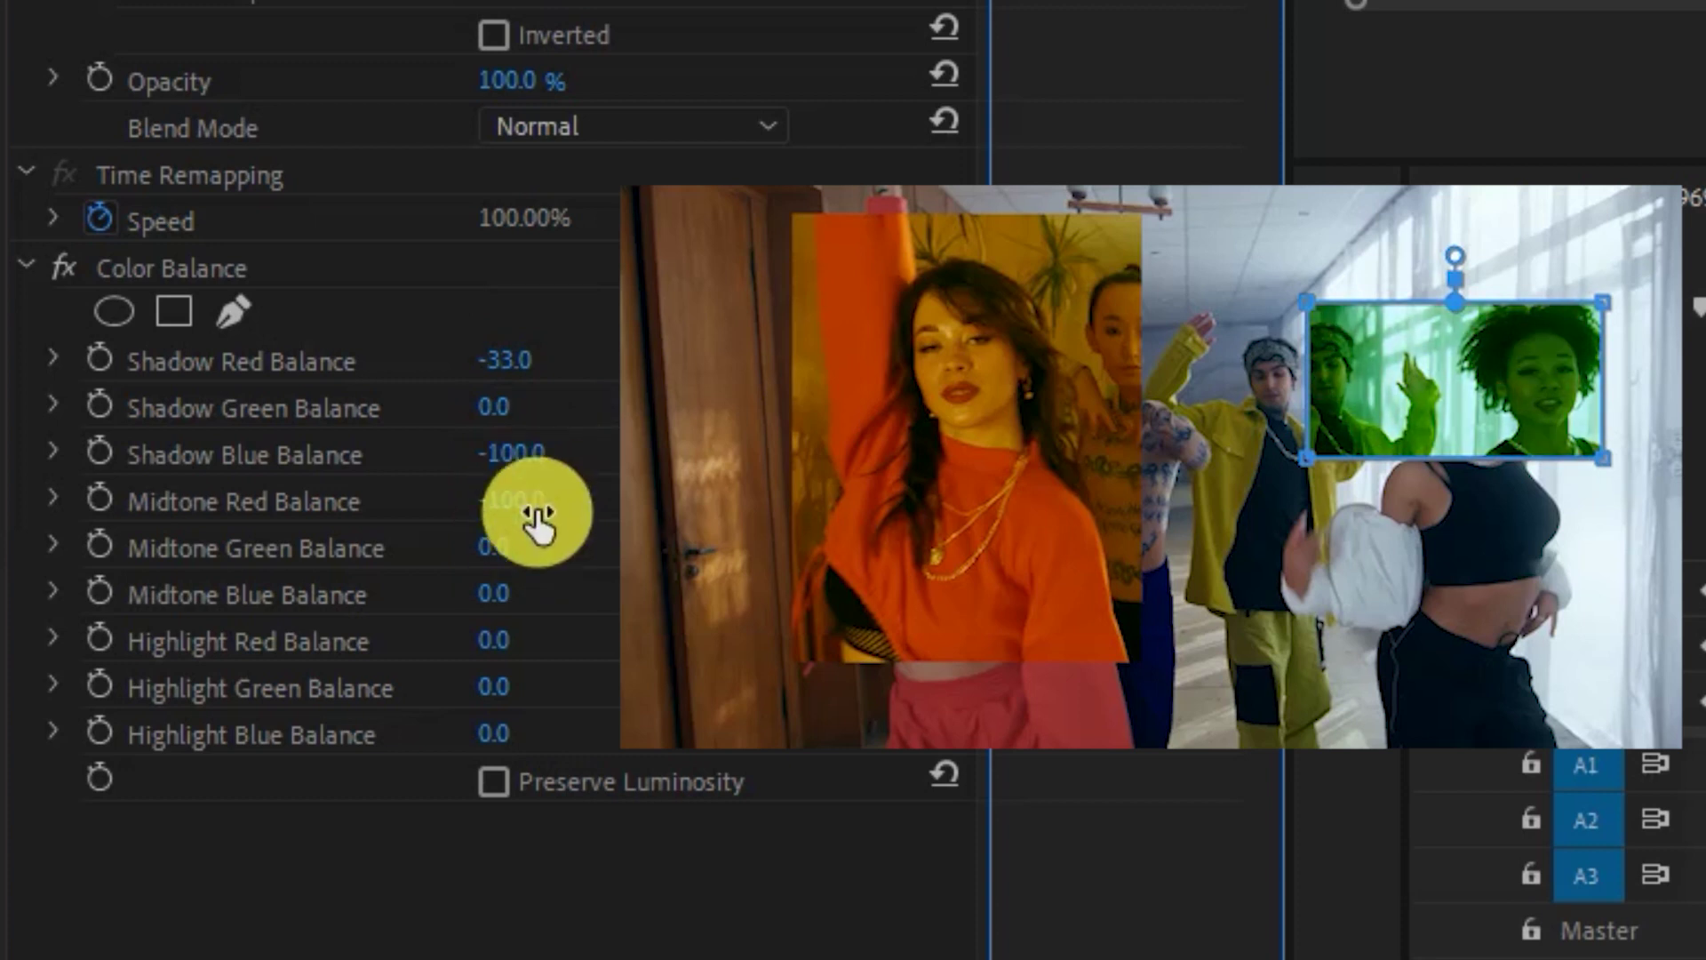
drag(525, 735, 577, 686)
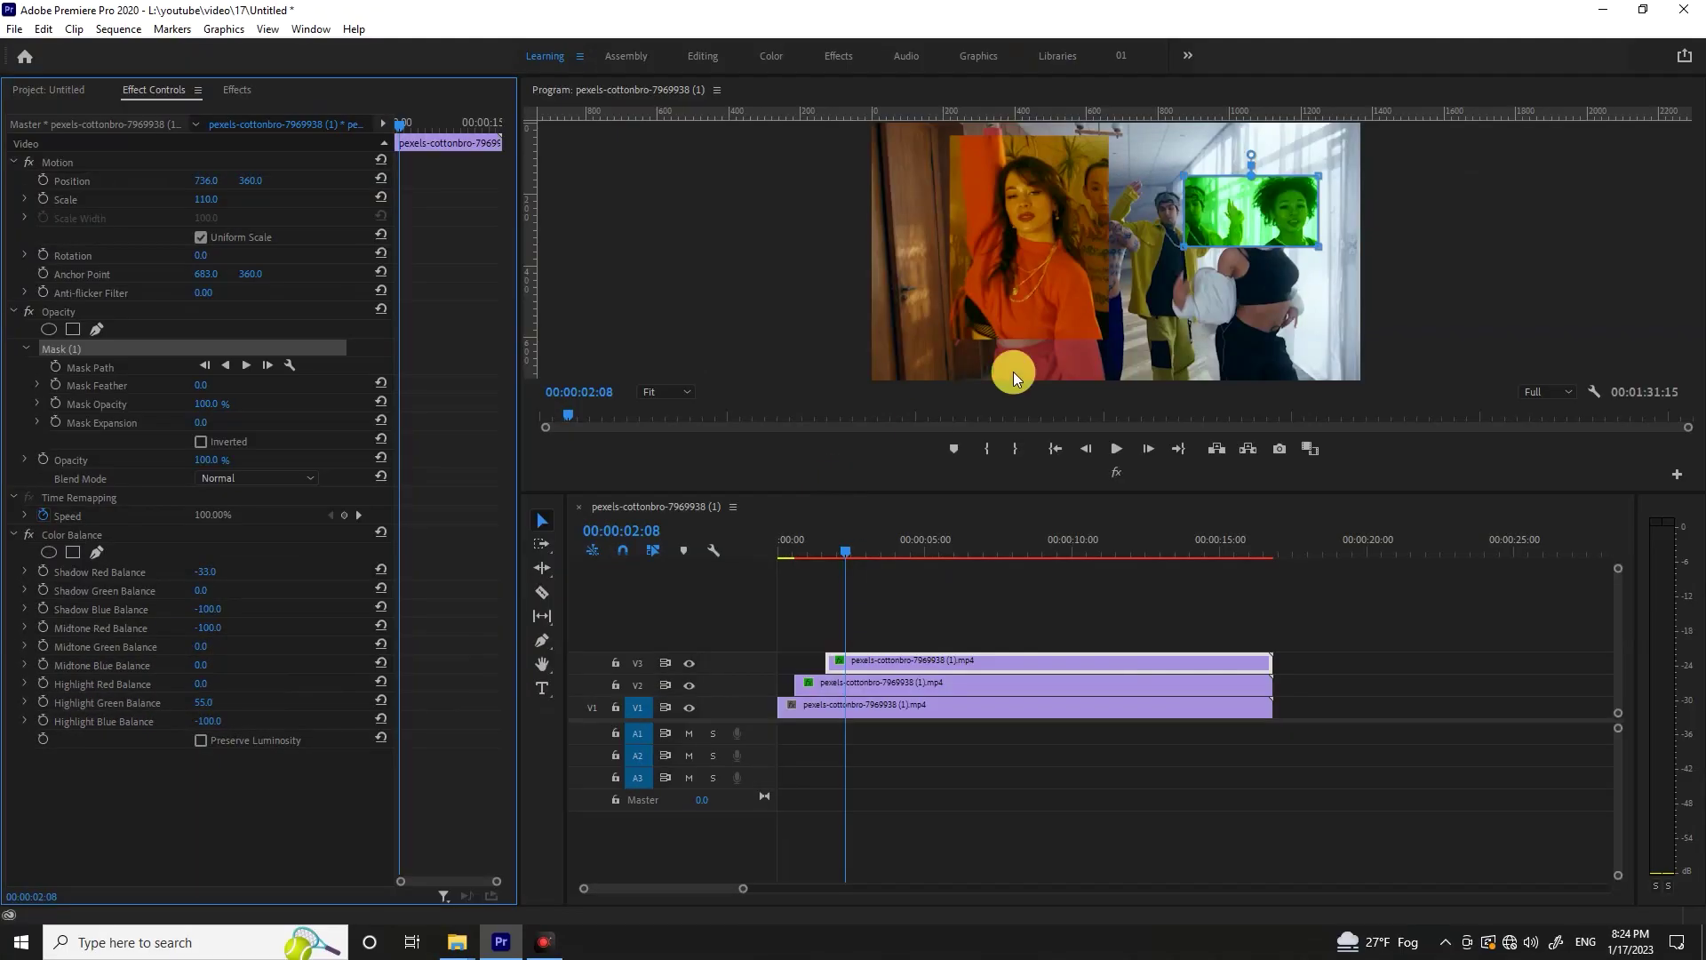
Nudge the green mask slightly up over the curly-haired dancer and play the sequence from 00:00:00:00
drag(1252, 221, 1255, 214)
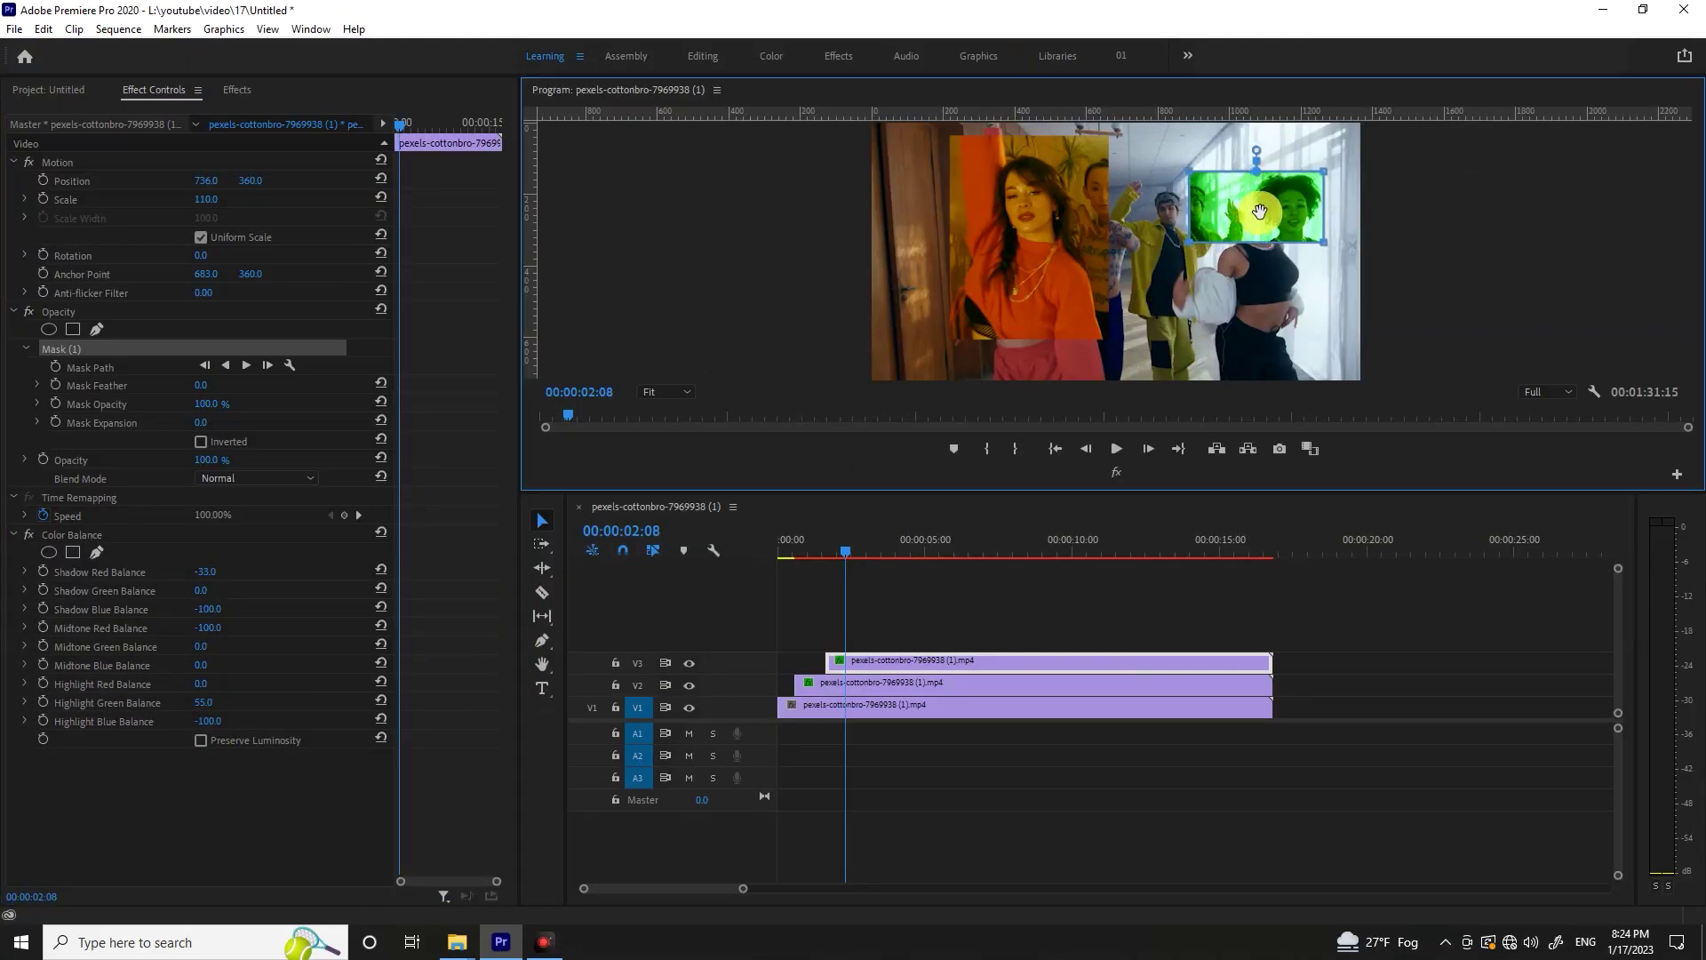
drag(830, 562, 760, 549)
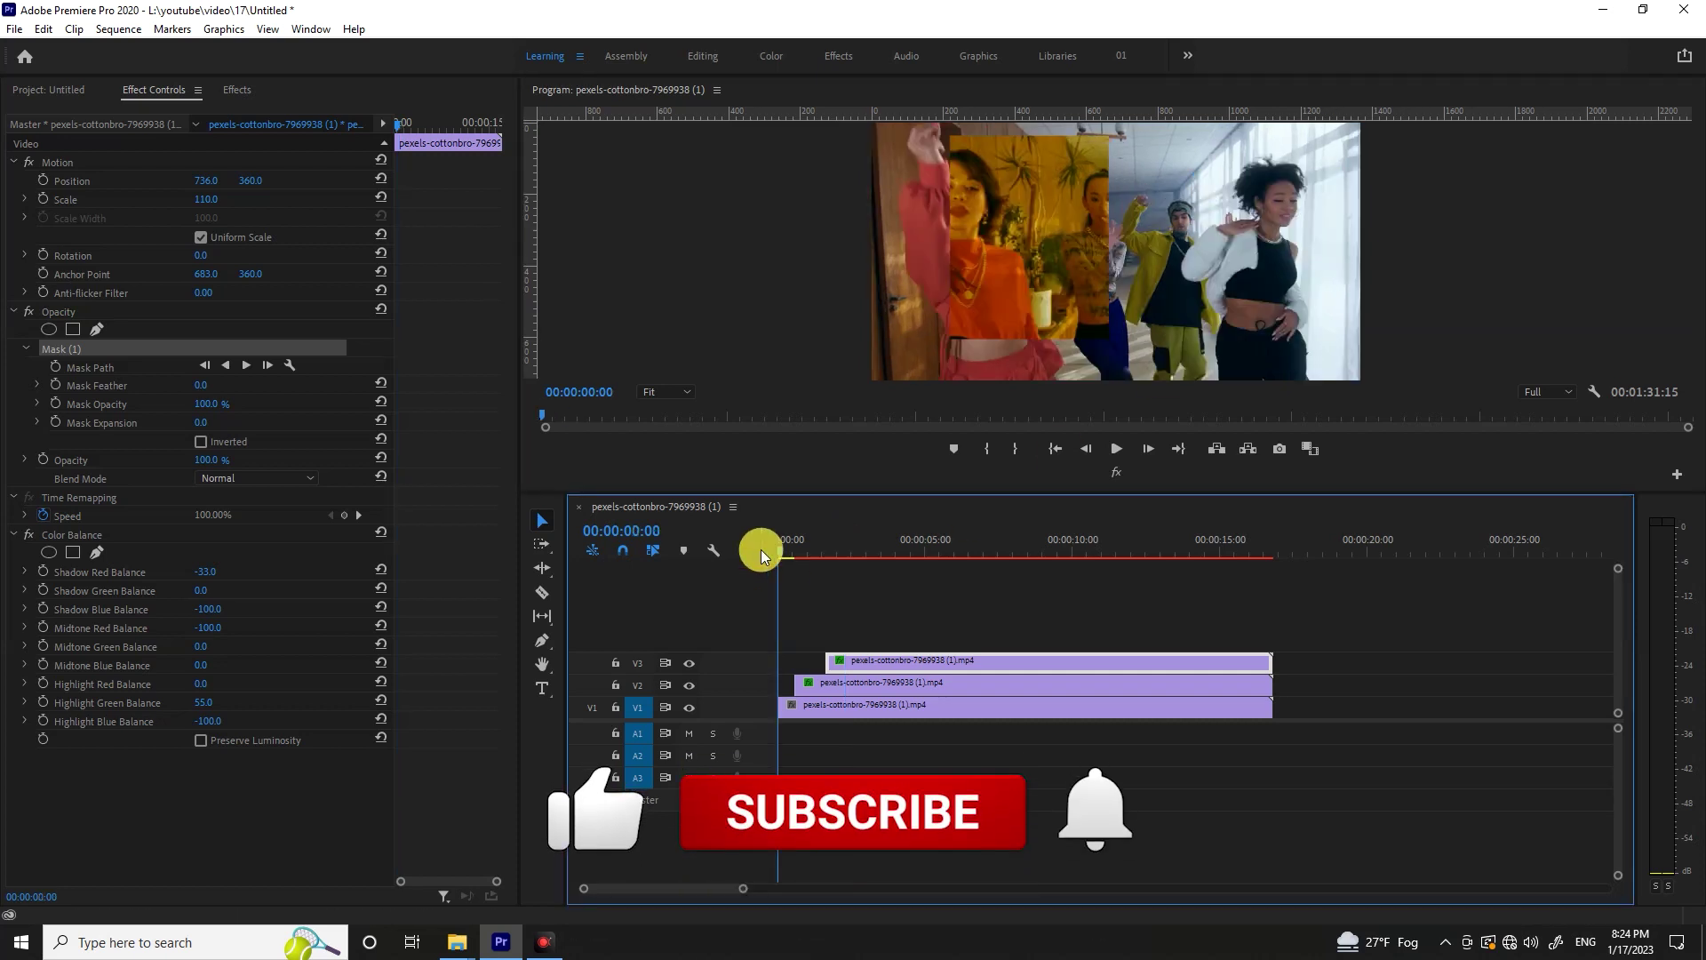
key(space)
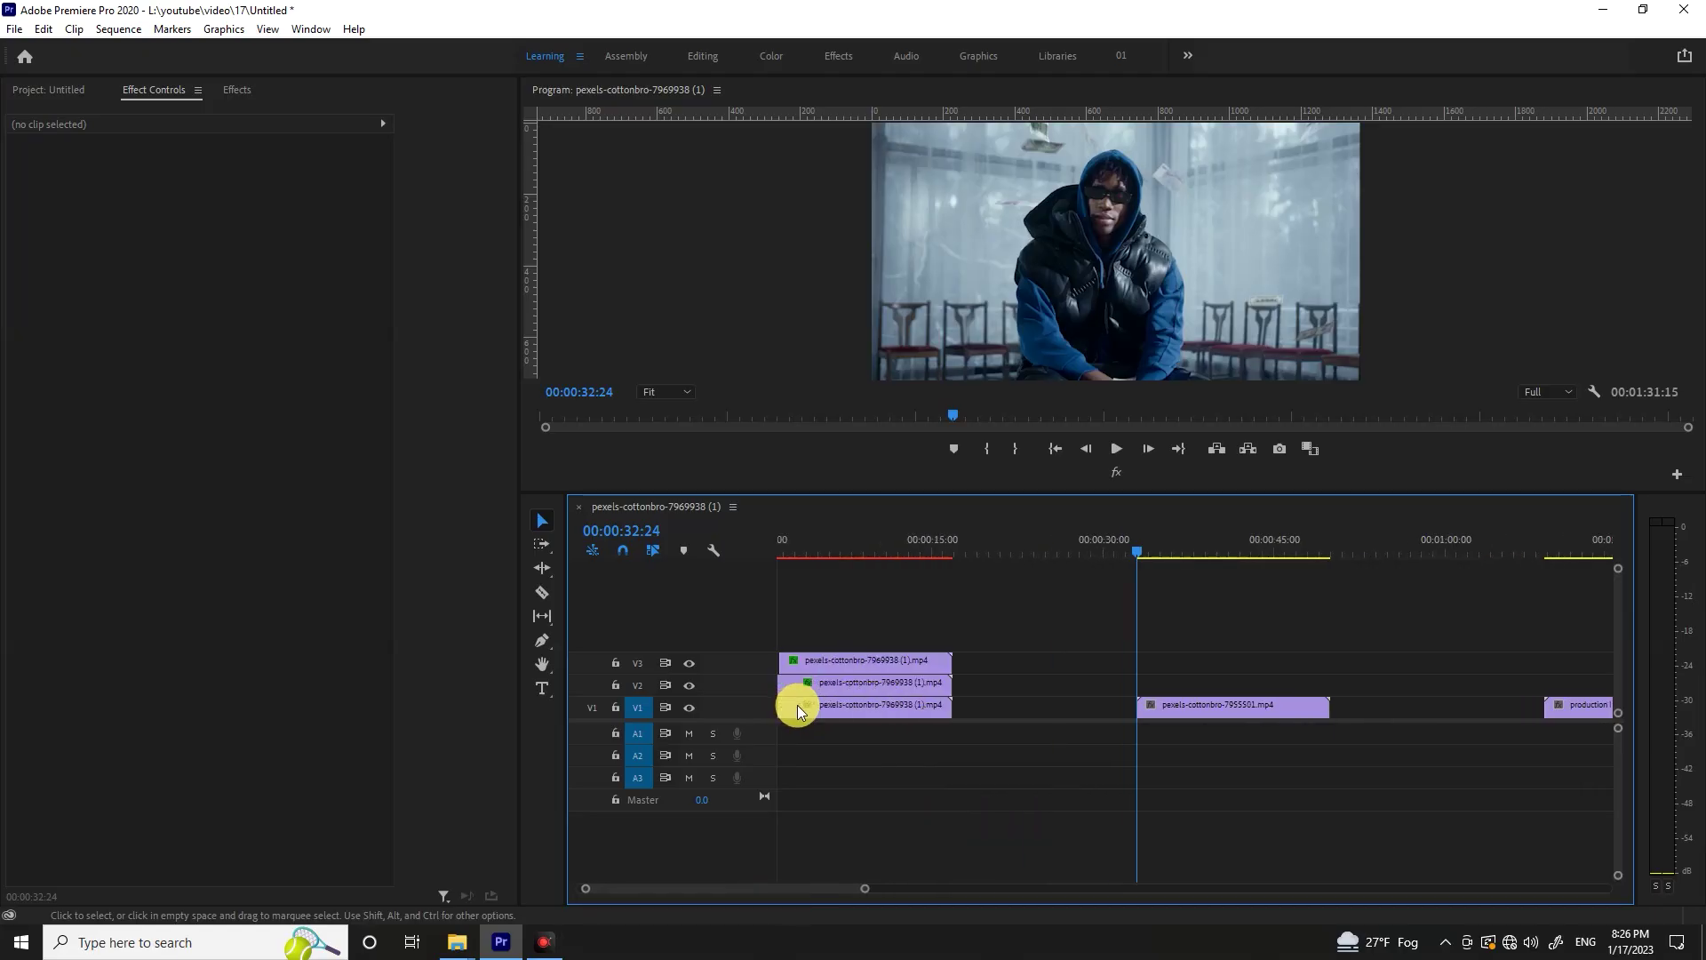
Duplicate the V1 dance clip onto V2, overlapping the end of pexels-cottonbro-7955501.mp4, and move the playhead to its start at 00:00:48:09
drag(838, 711, 1393, 699)
scroll(1394, 699, up, 1)
drag(1122, 552, 1330, 604)
click(1354, 683)
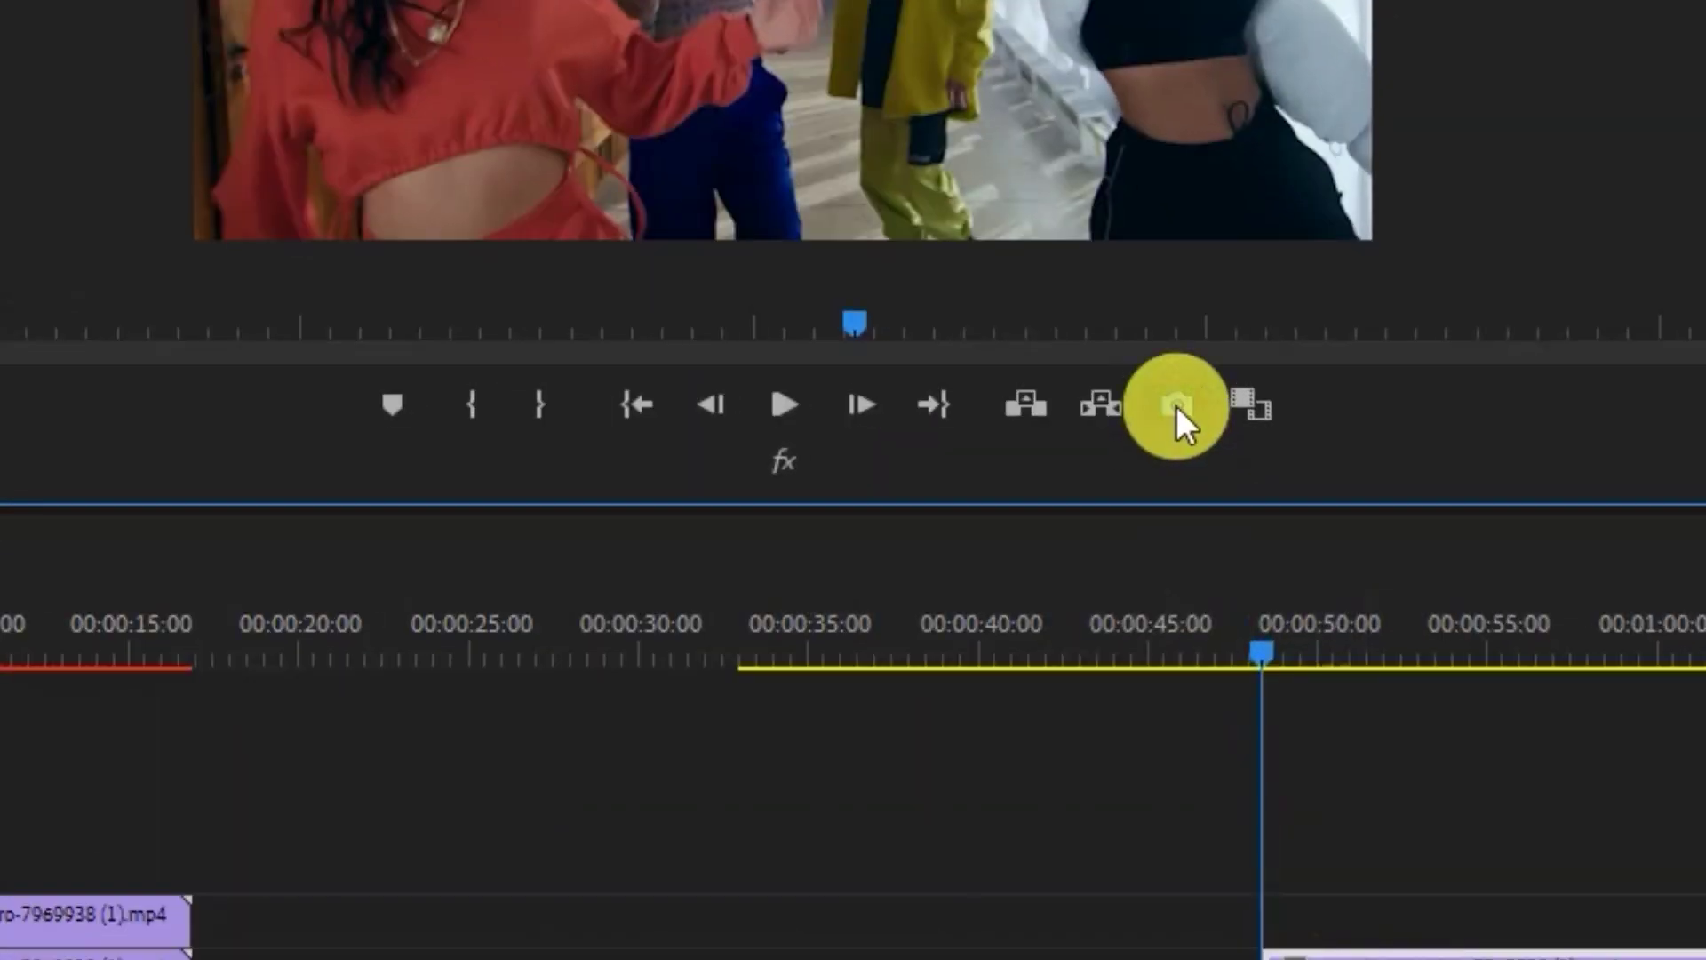
Export the current frame as a JPEG named MASK and import it into the project
click(1175, 405)
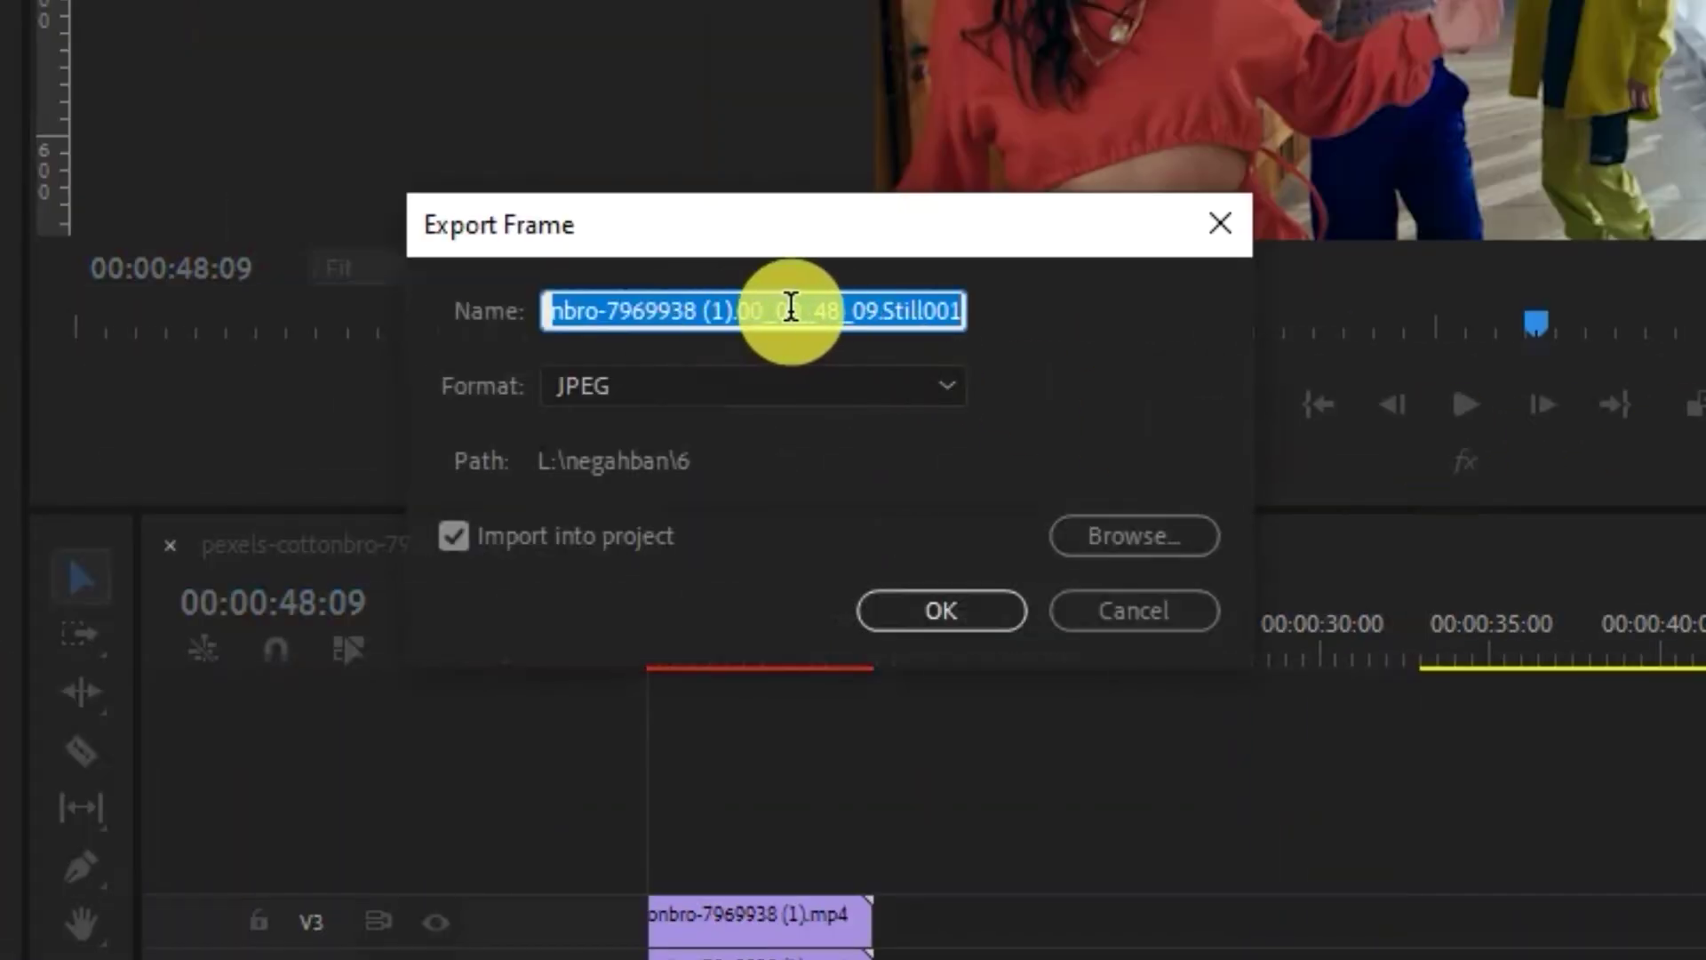
text(MASK)
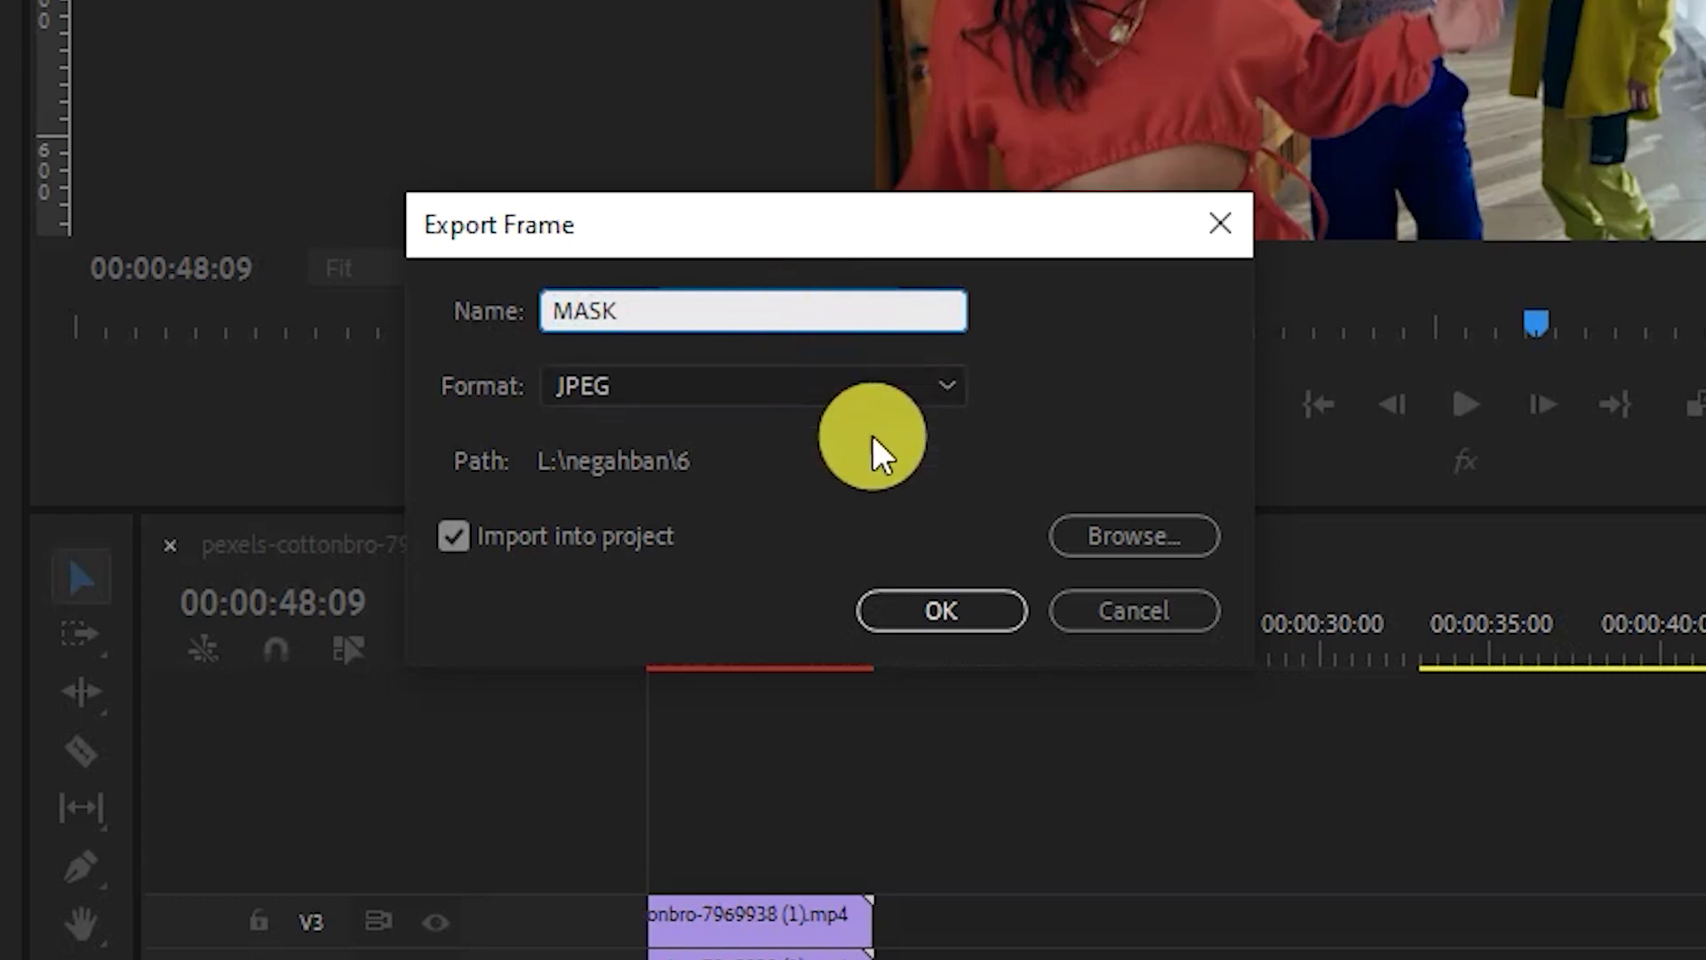
click(941, 610)
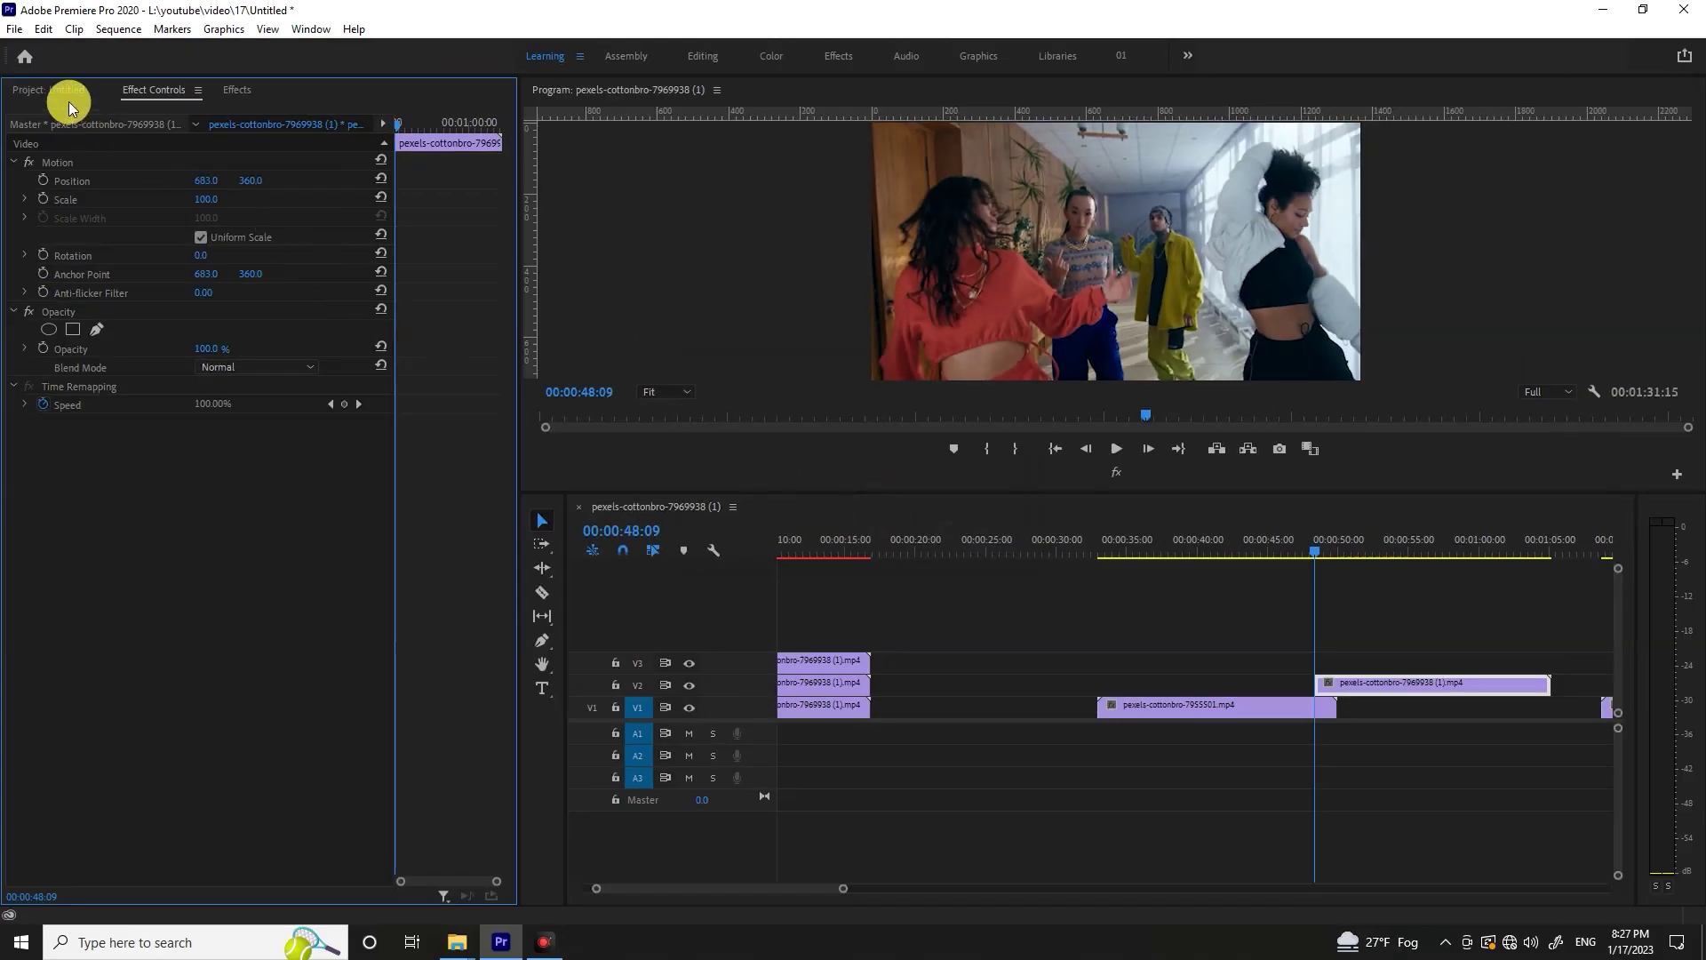
Place MASK.jpg on V3 at 00:00:48:09, ending together with the V1 clip below
click(68, 99)
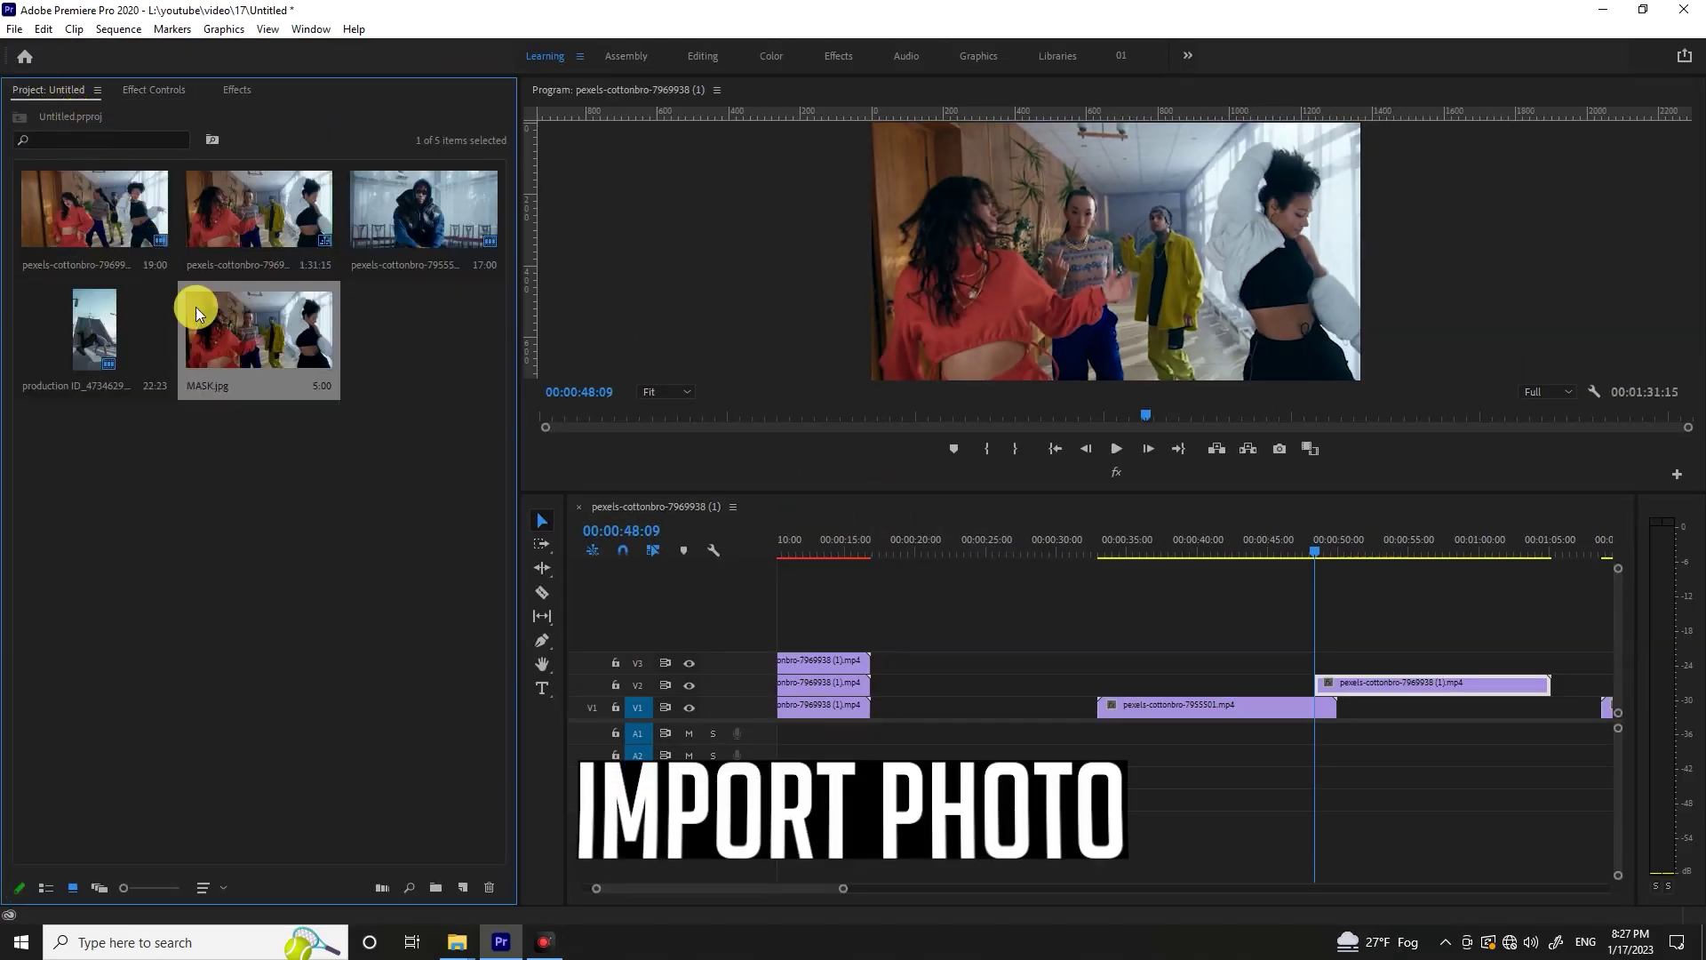
drag(249, 346, 1324, 674)
scroll(1354, 690, up, 5)
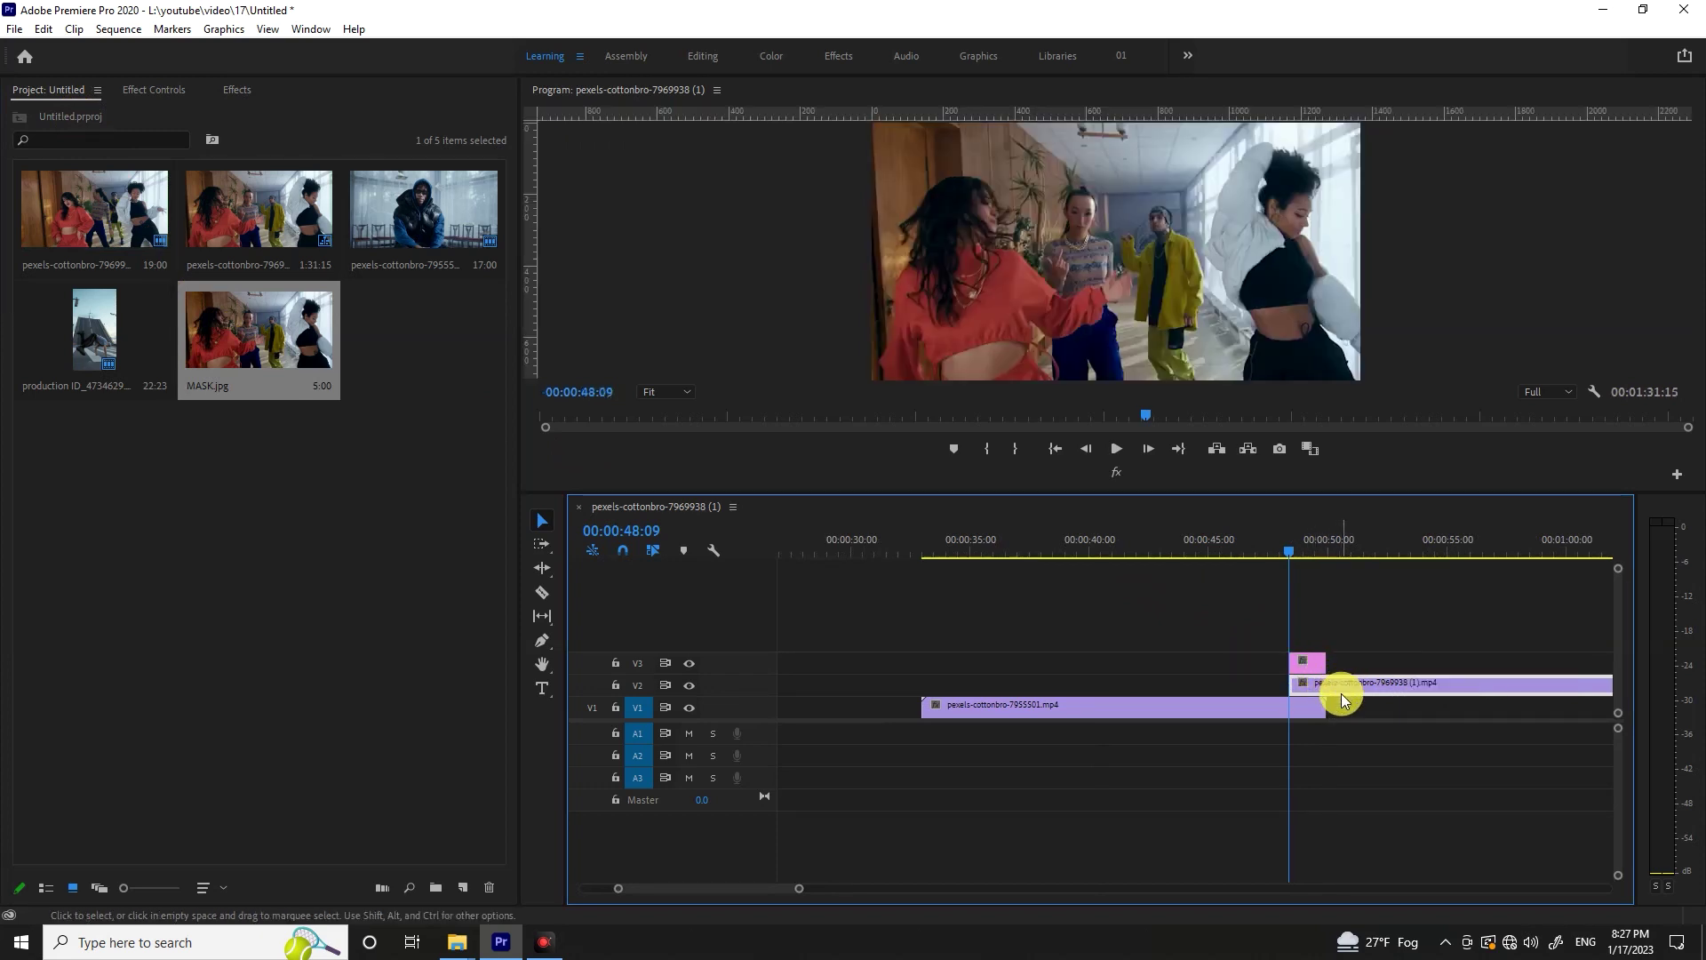
Shift the V2 dance clip to start at the end of the V1 clip, and move MASK.jpg down to V2 directly before it
scroll(1351, 698, down, 3)
drag(1188, 683, 1225, 686)
mouse_move(1122, 669)
mouse_down()
mouse_move(1145, 675)
mouse_move(1120, 686)
mouse_up()
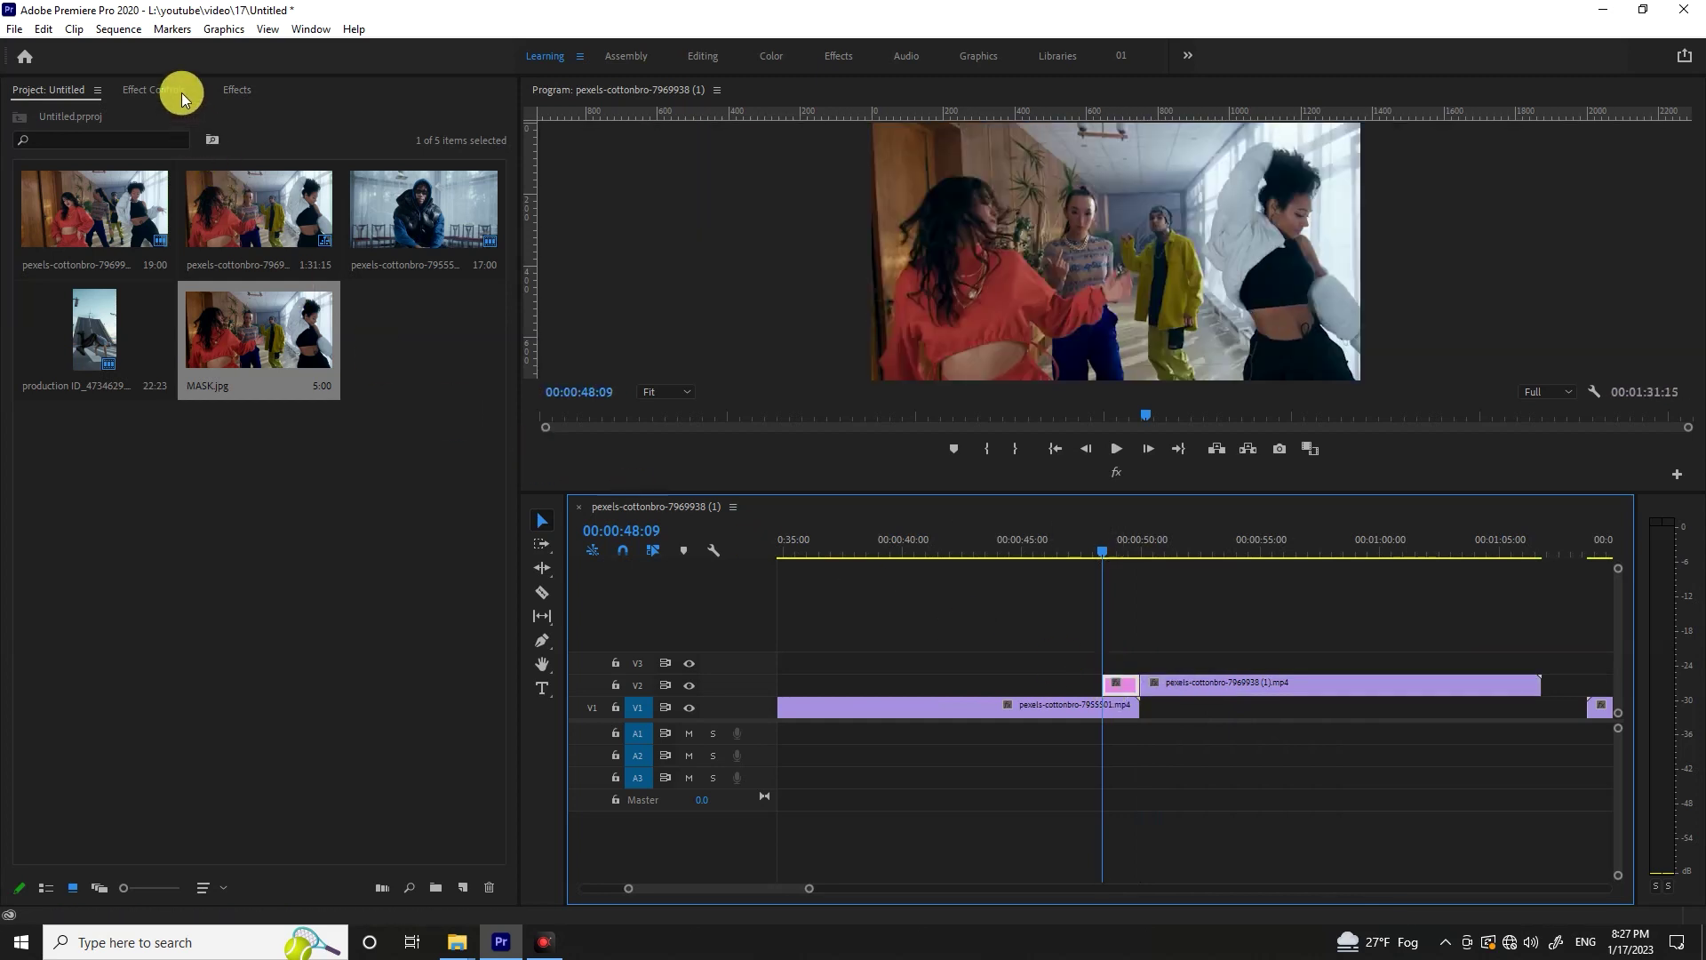
Start a Pen tool opacity mask on MASK.jpg, placing its first point at the frame's lower edge beside the foot of the man in yellow
click(153, 90)
click(667, 392)
click(680, 510)
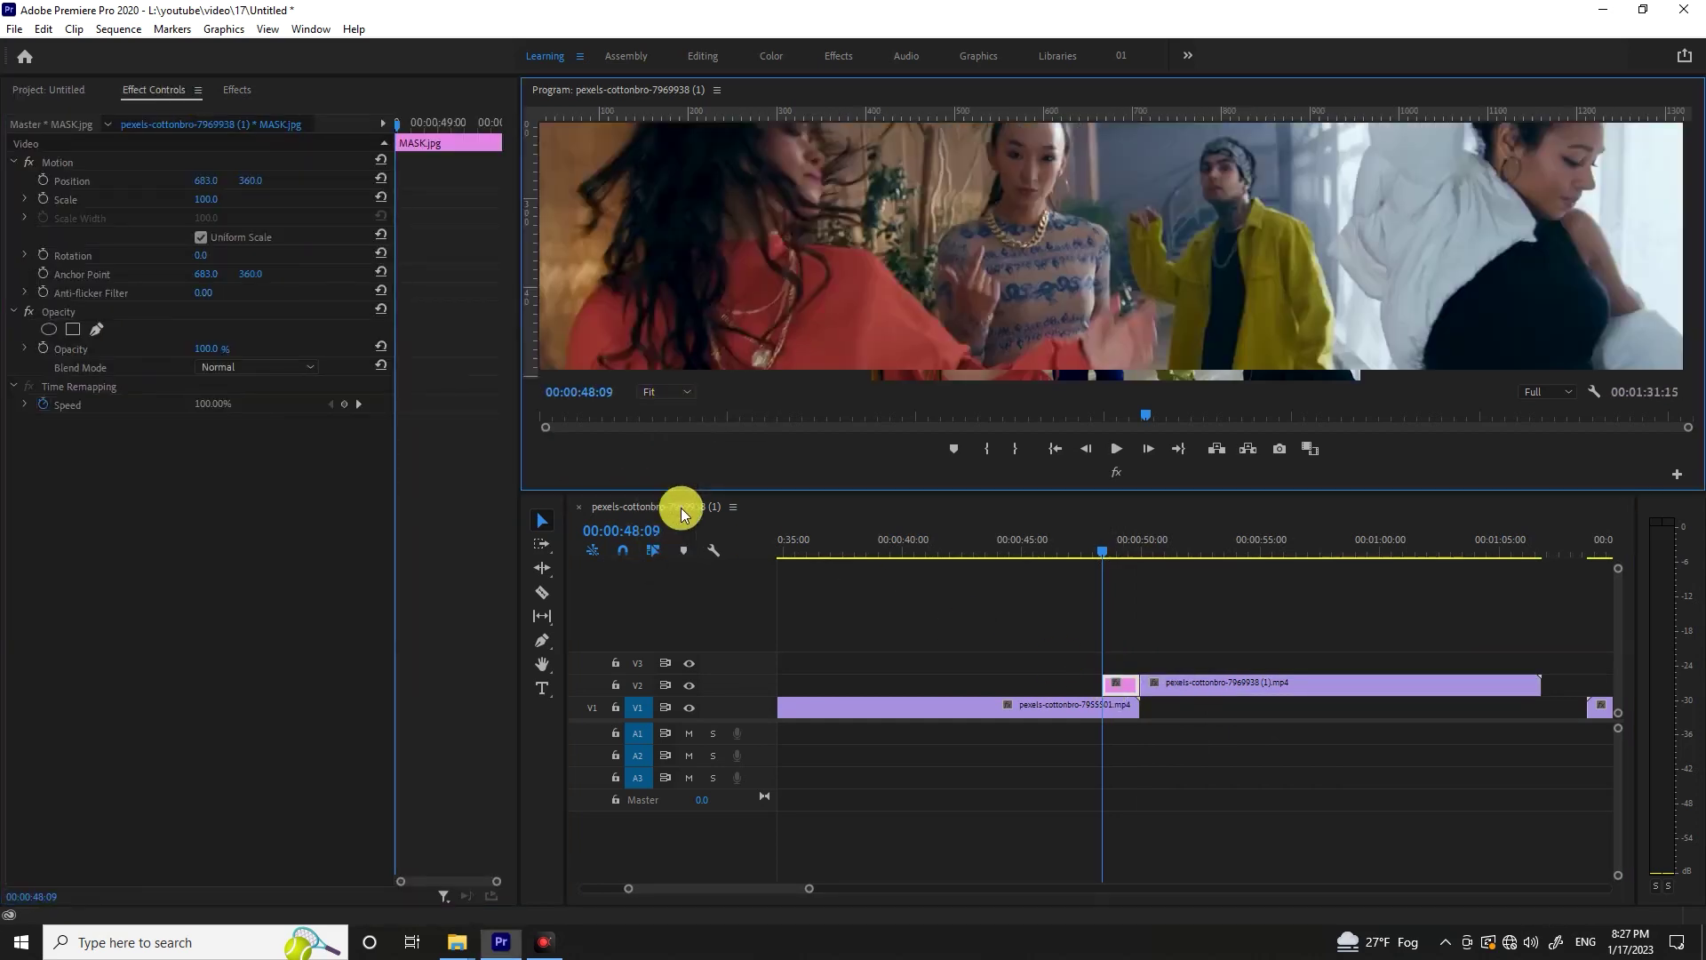
scroll(1696, 256, down, 3)
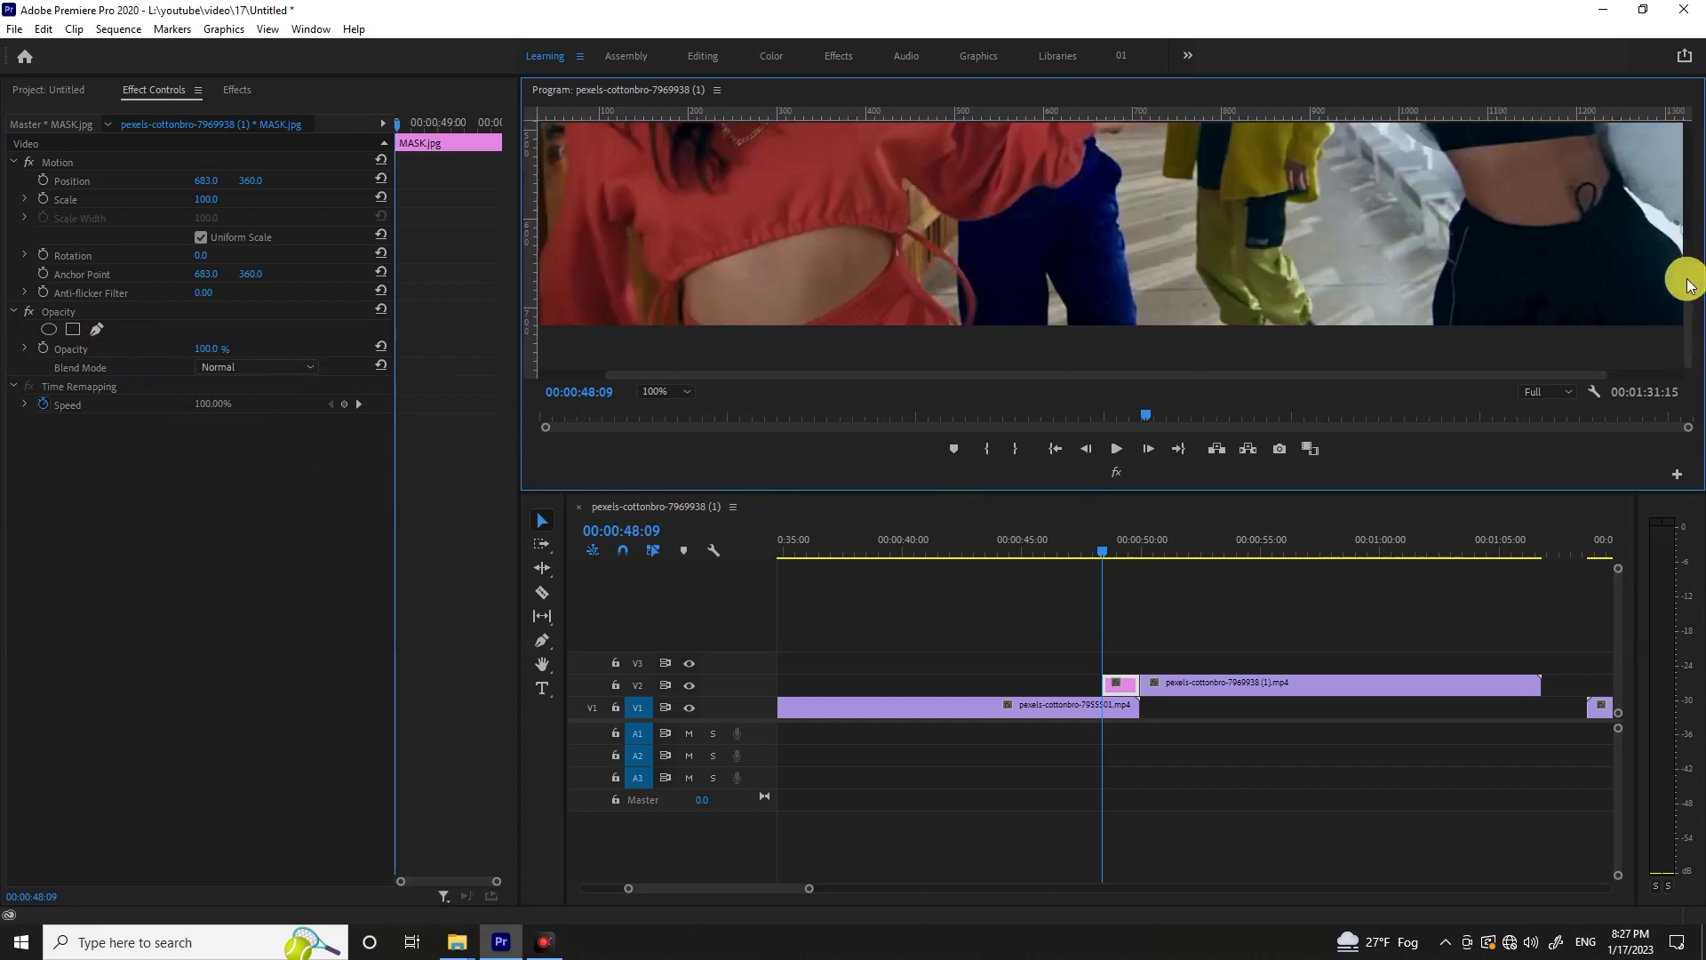
click(96, 334)
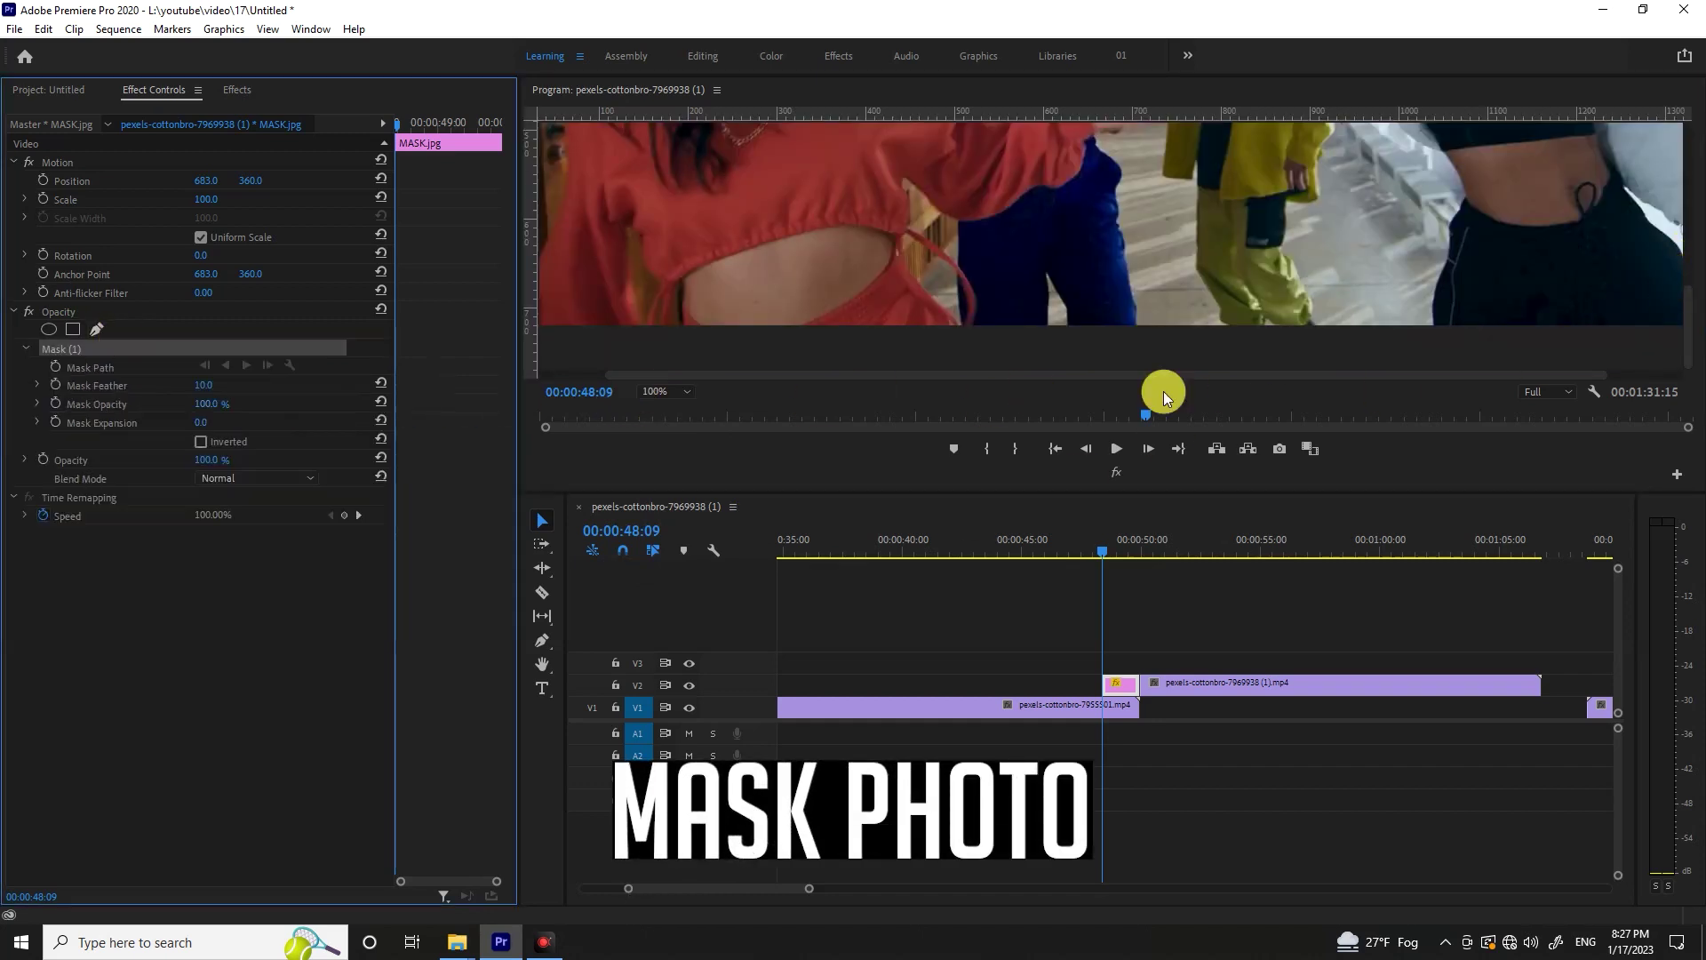
click(1226, 328)
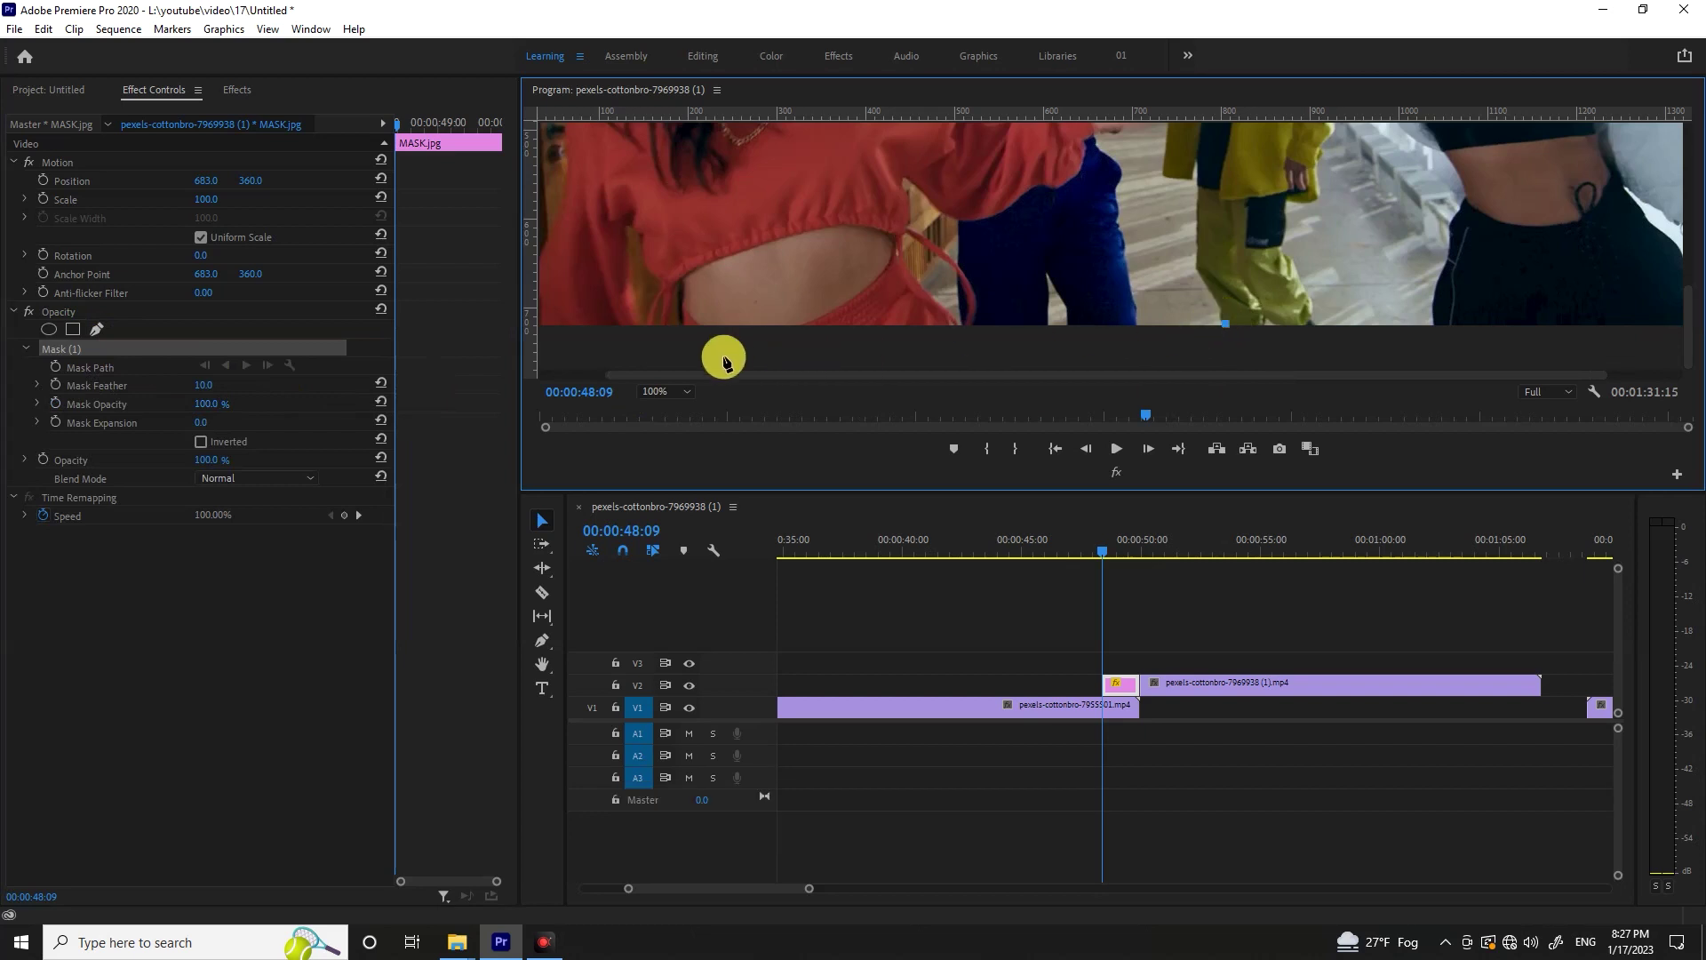
Continue the MASK.jpg mask path up the near leg of the man in yellow to just below his jacket hem
click(681, 393)
click(676, 549)
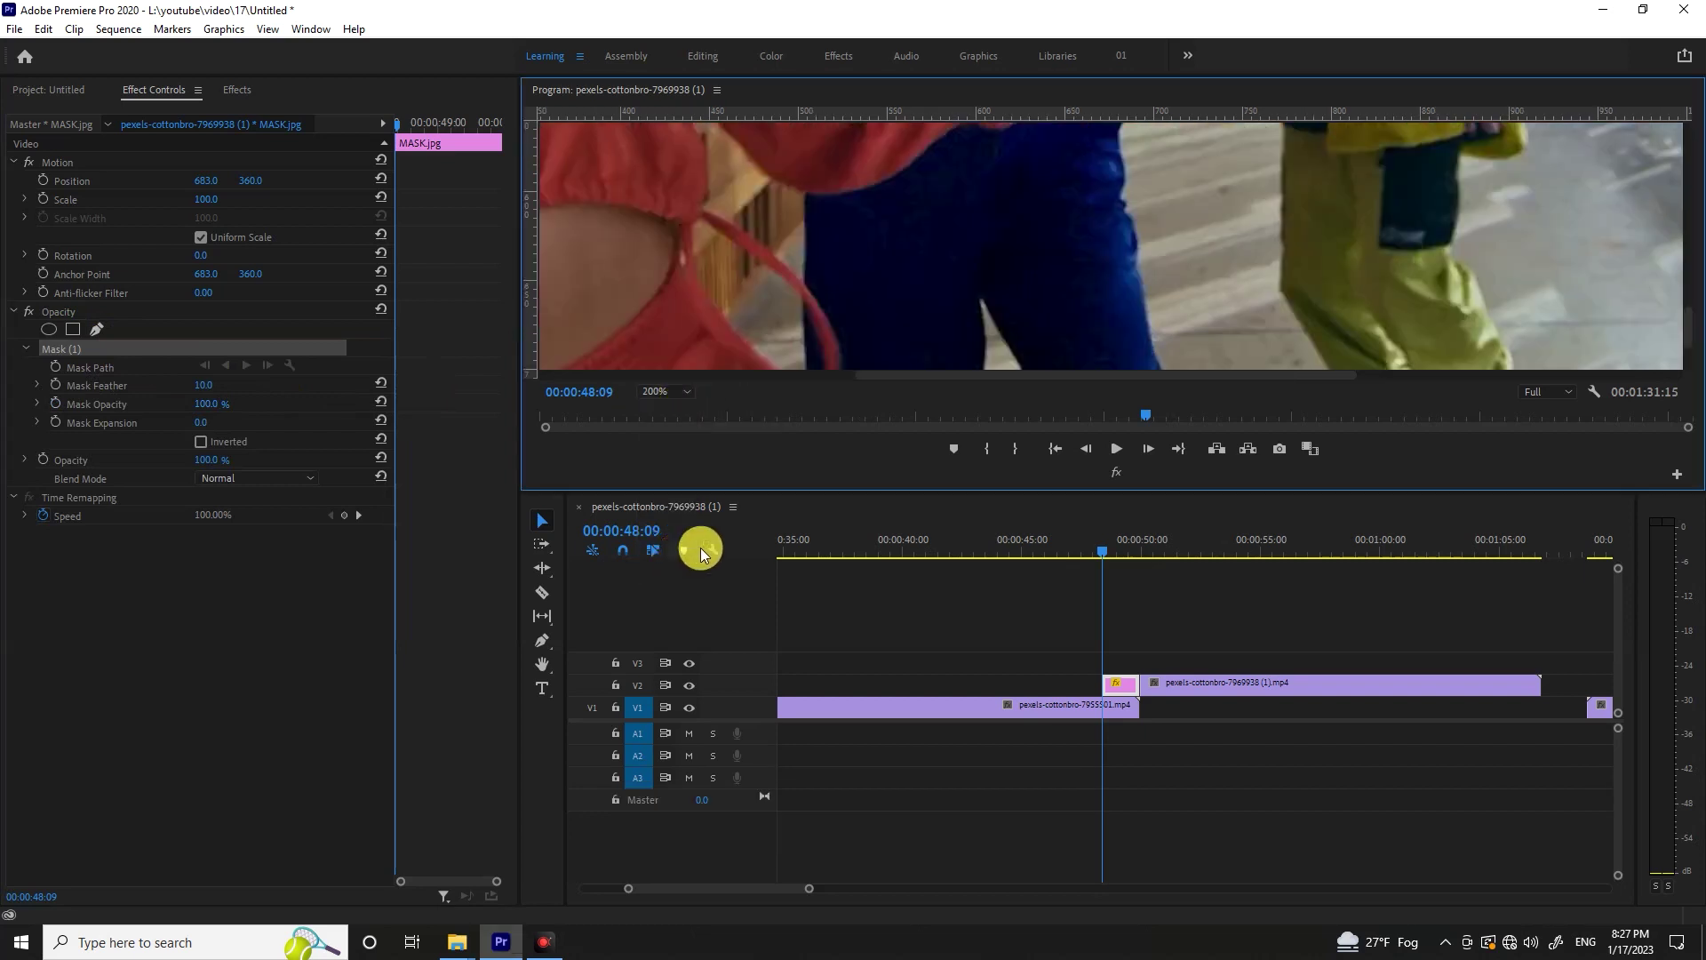
scroll(1693, 337, up, 3)
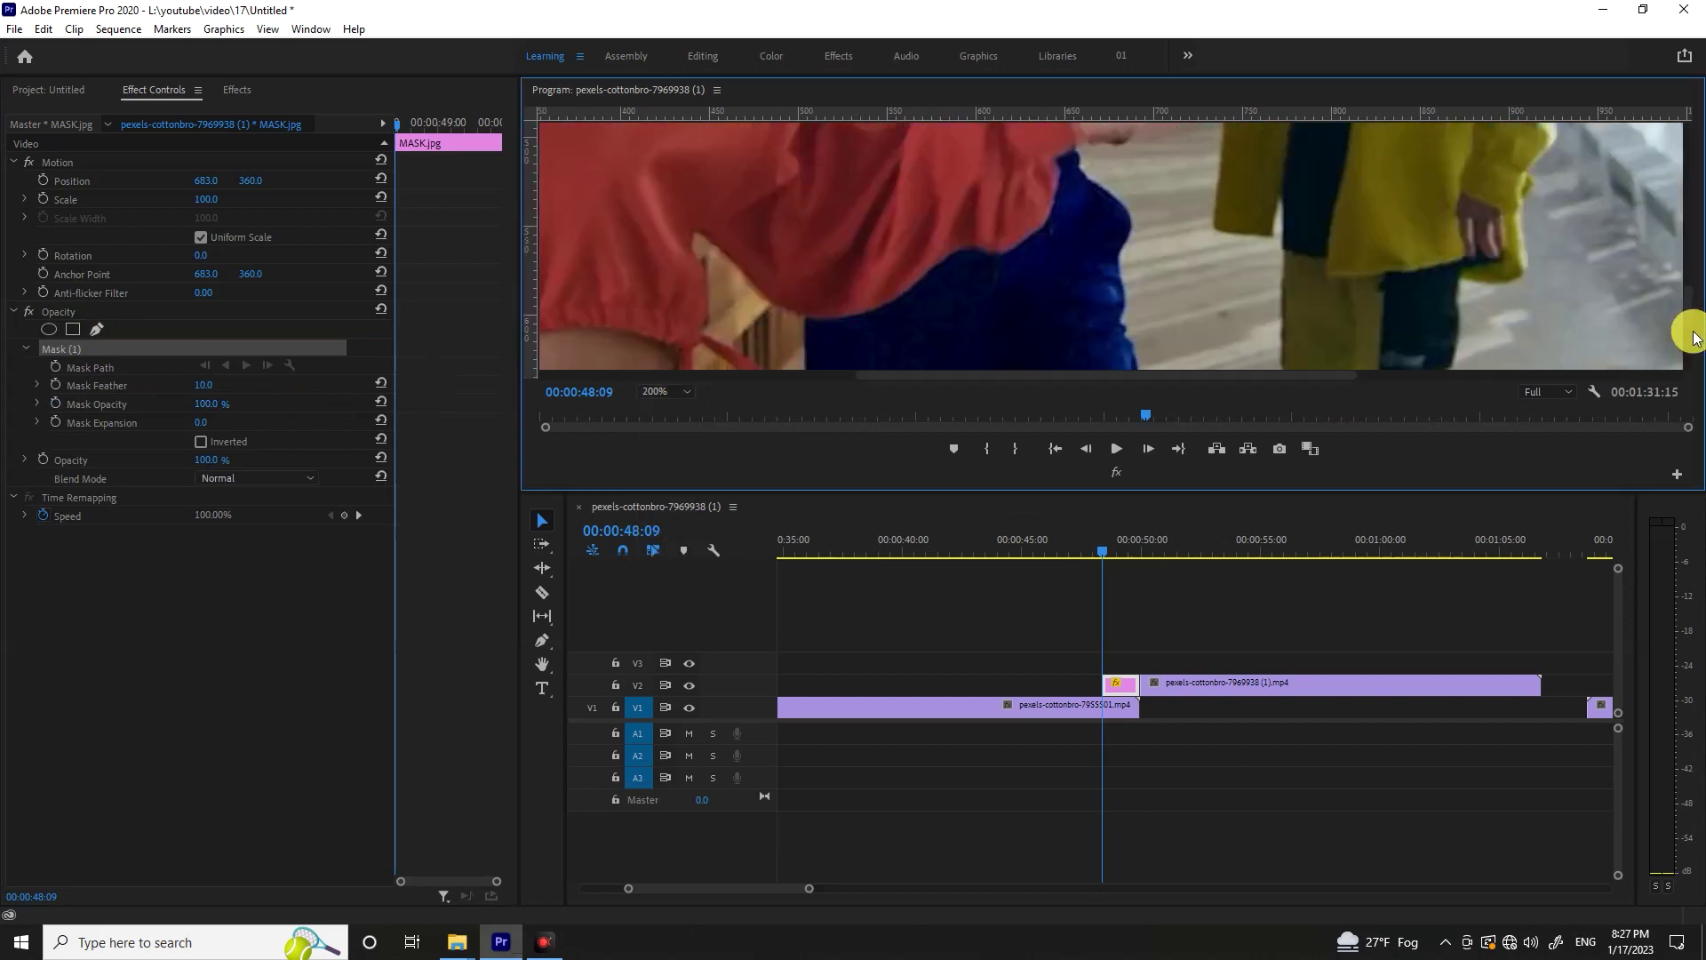
scroll(1689, 326, down, 3)
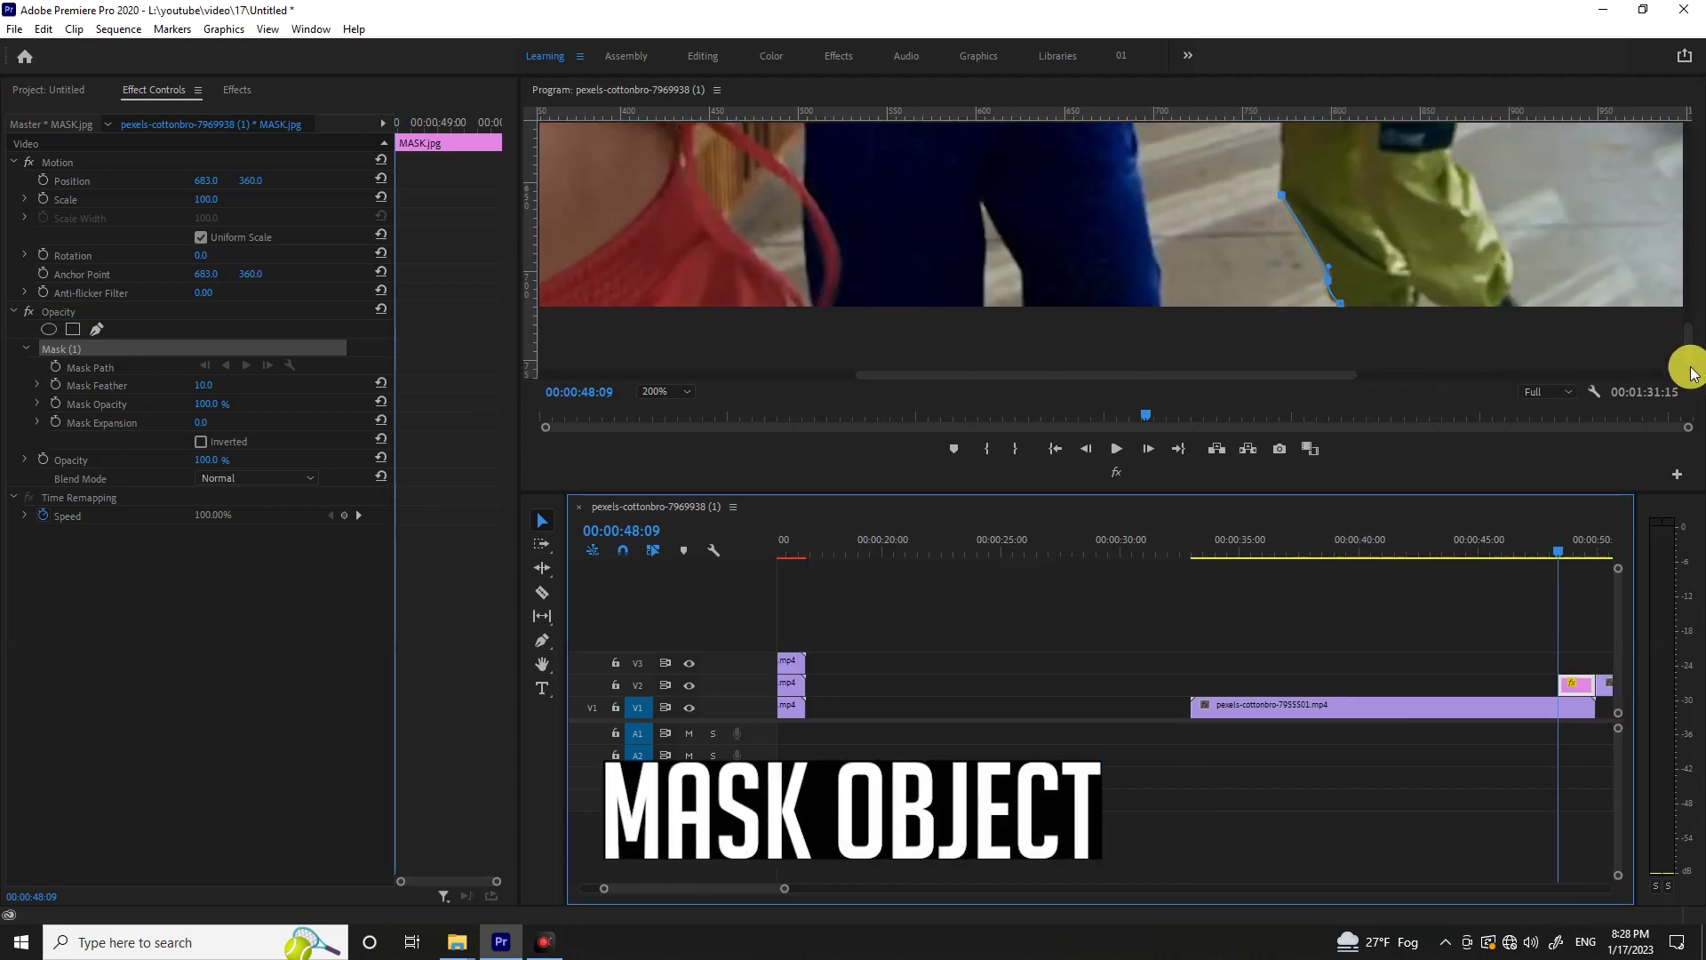
scroll(1693, 354, up, 3)
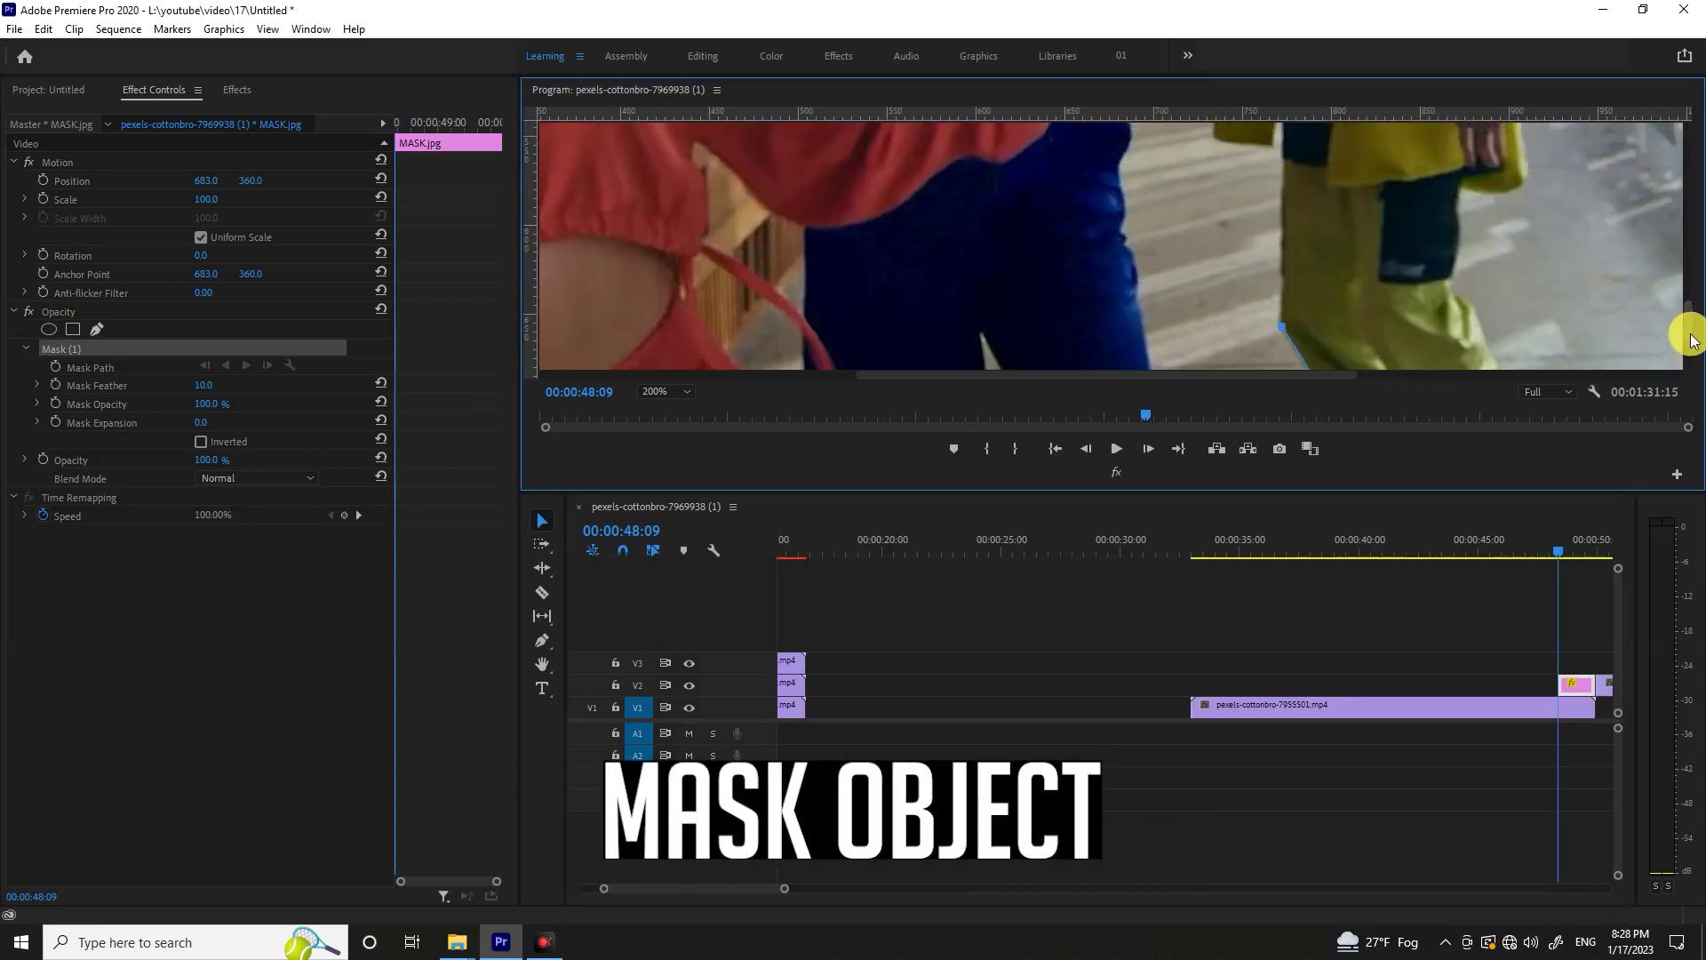
click(1283, 201)
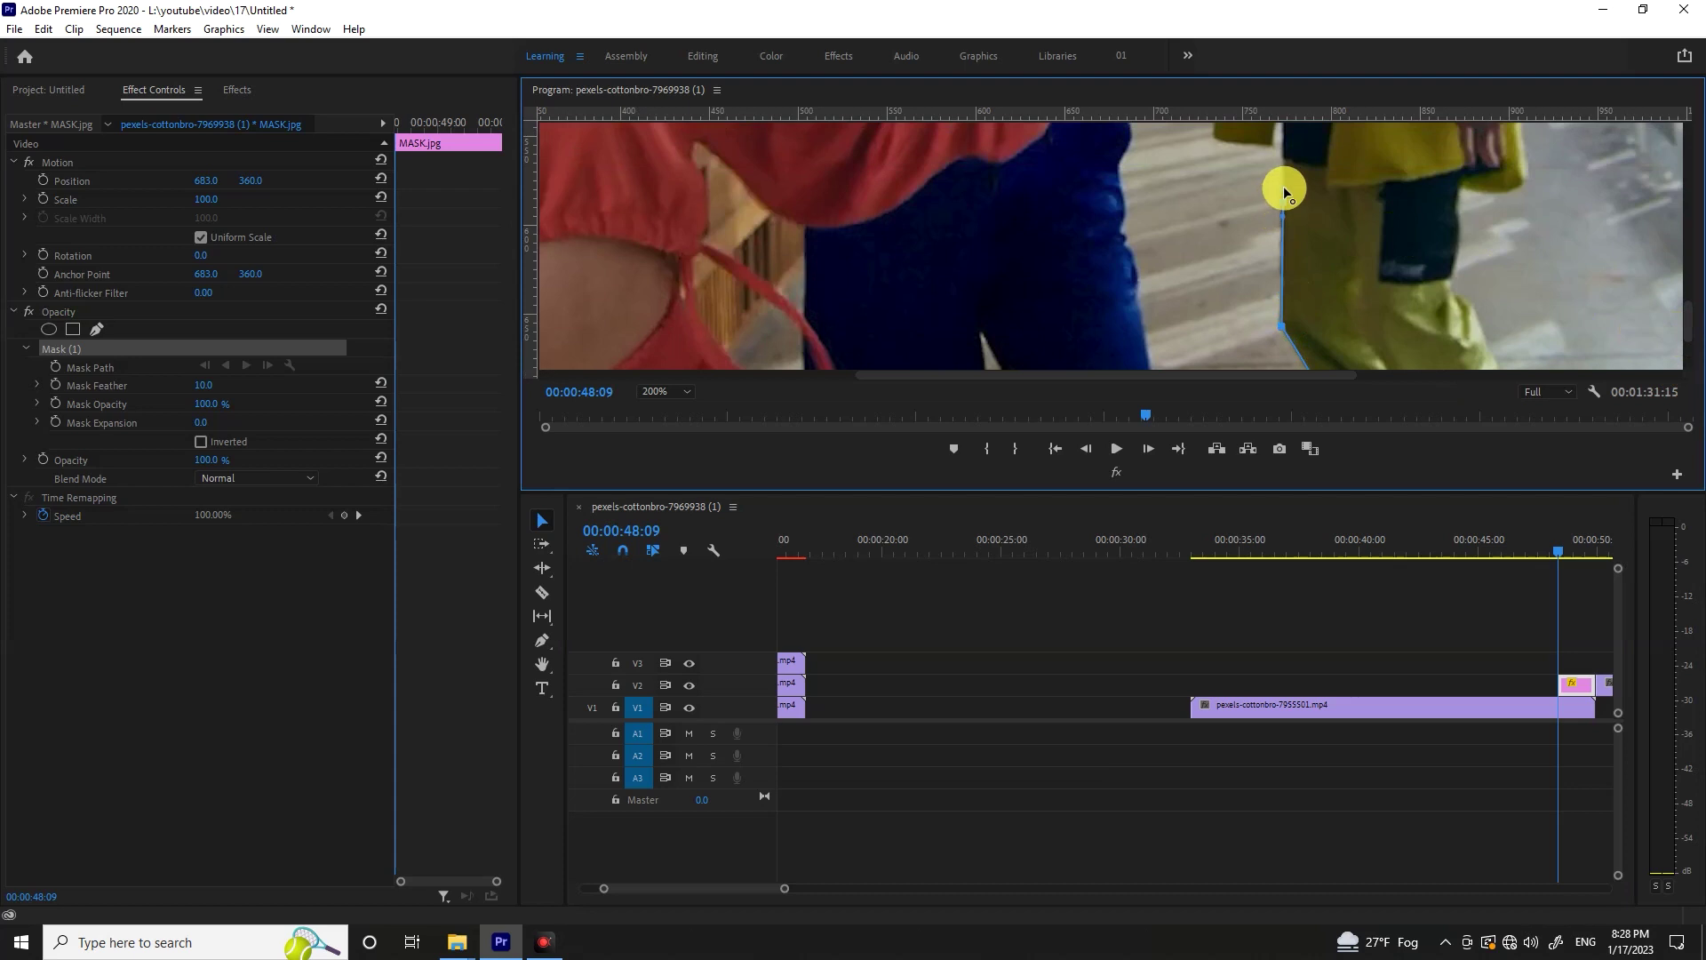
click(1282, 154)
Extend the mask path along the edge of the yellow jacket and up the raised sleeve to the man's hand
scroll(1693, 324, up, 3)
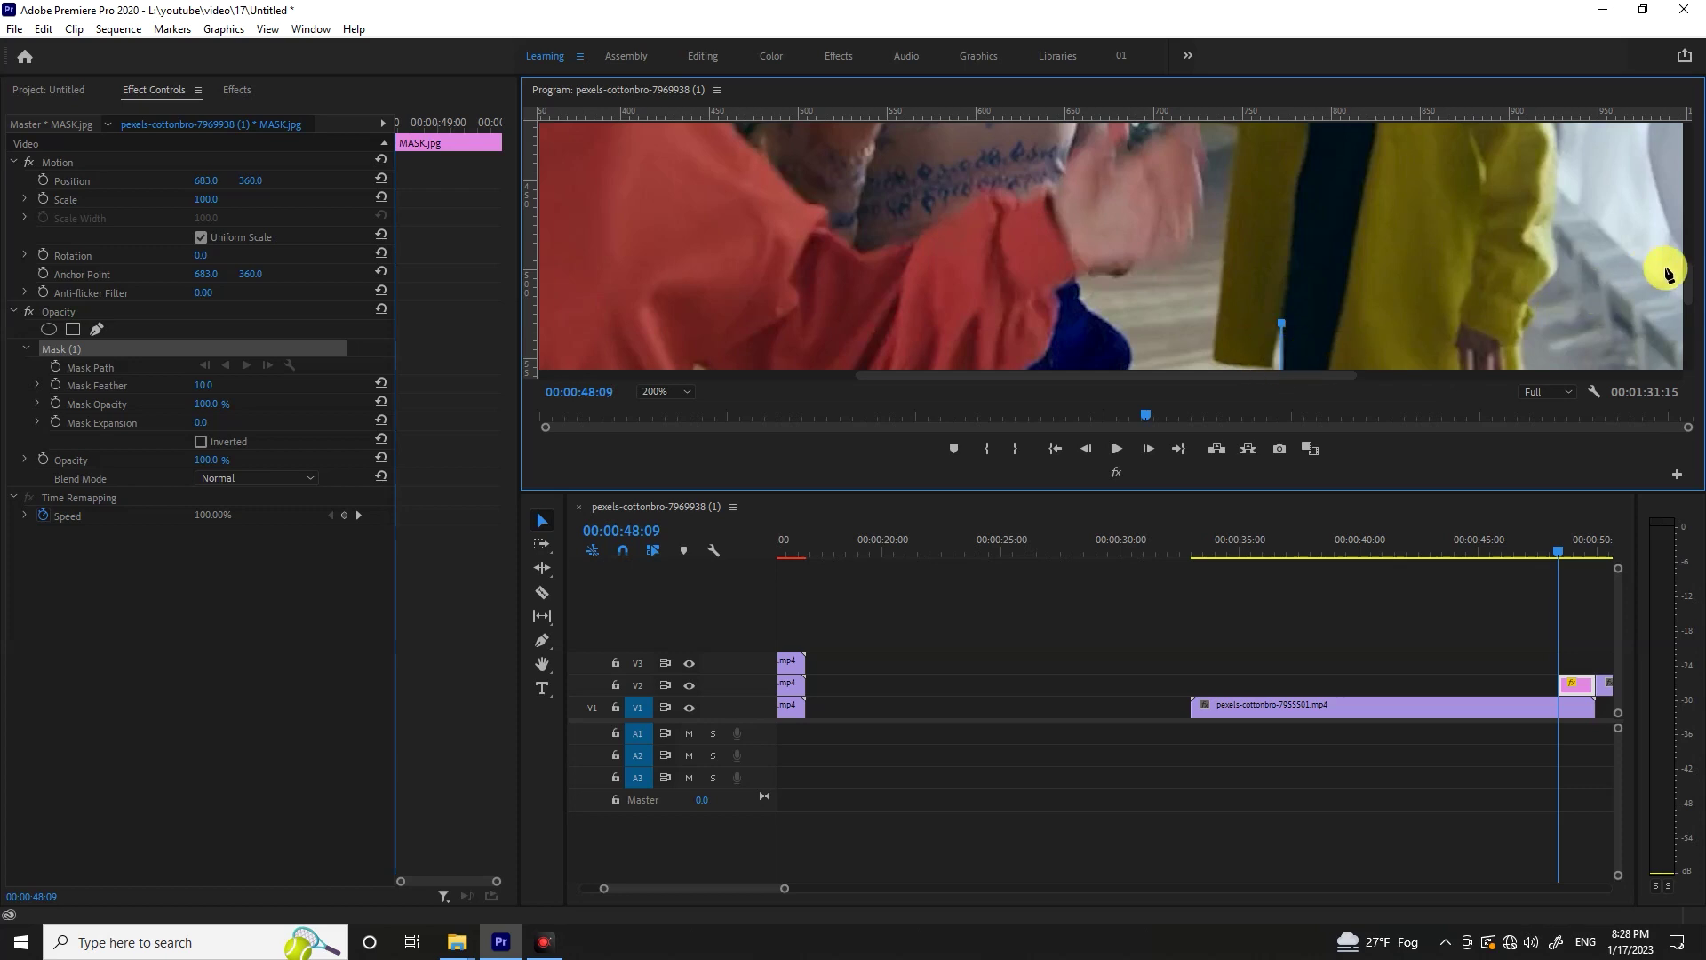
scroll(1693, 288, down, 1)
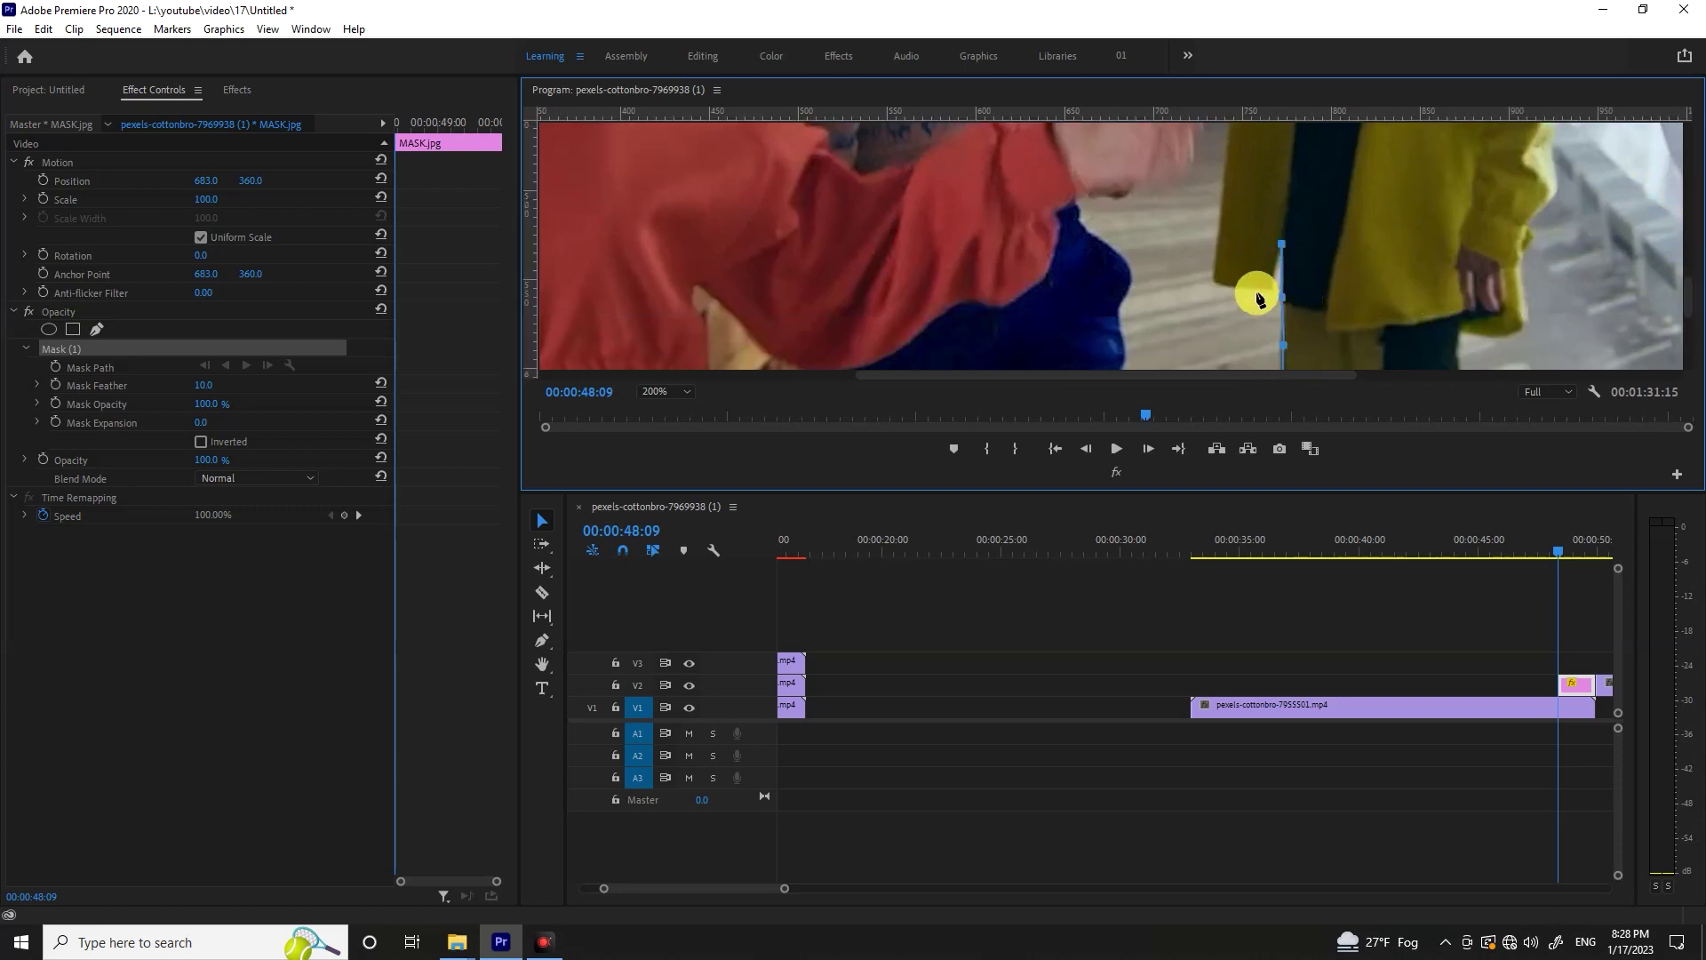
scroll(1246, 243, up, 2)
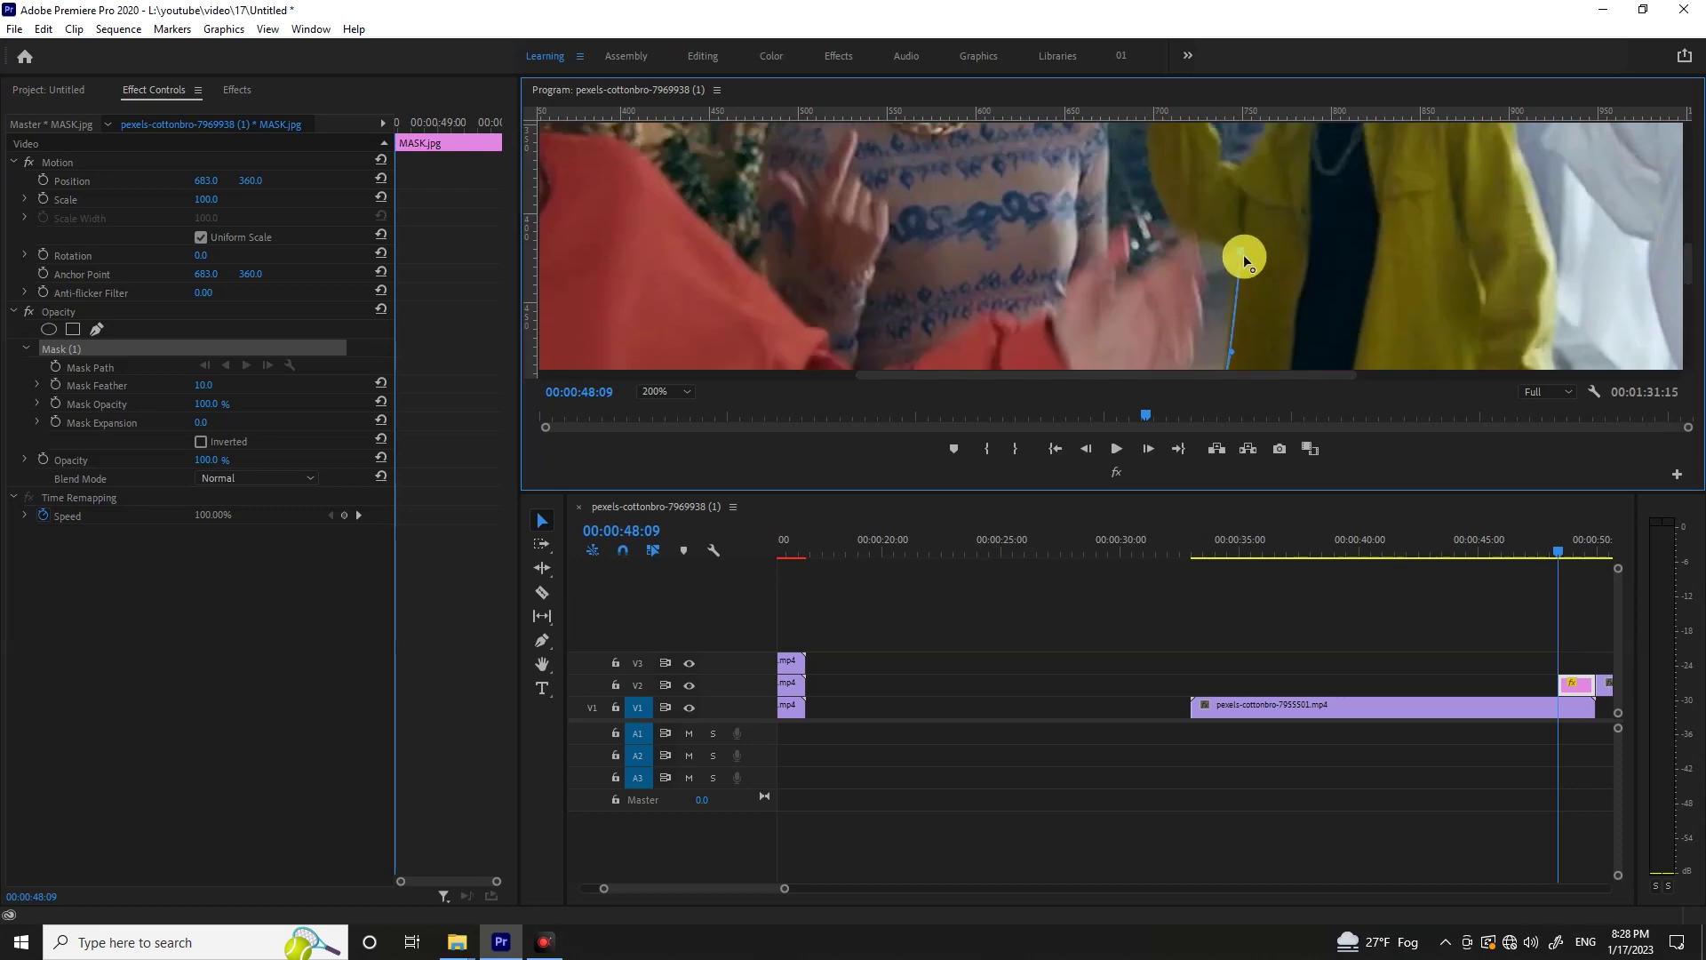
scroll(1149, 161, up, 2)
scroll(1168, 193, up, 1)
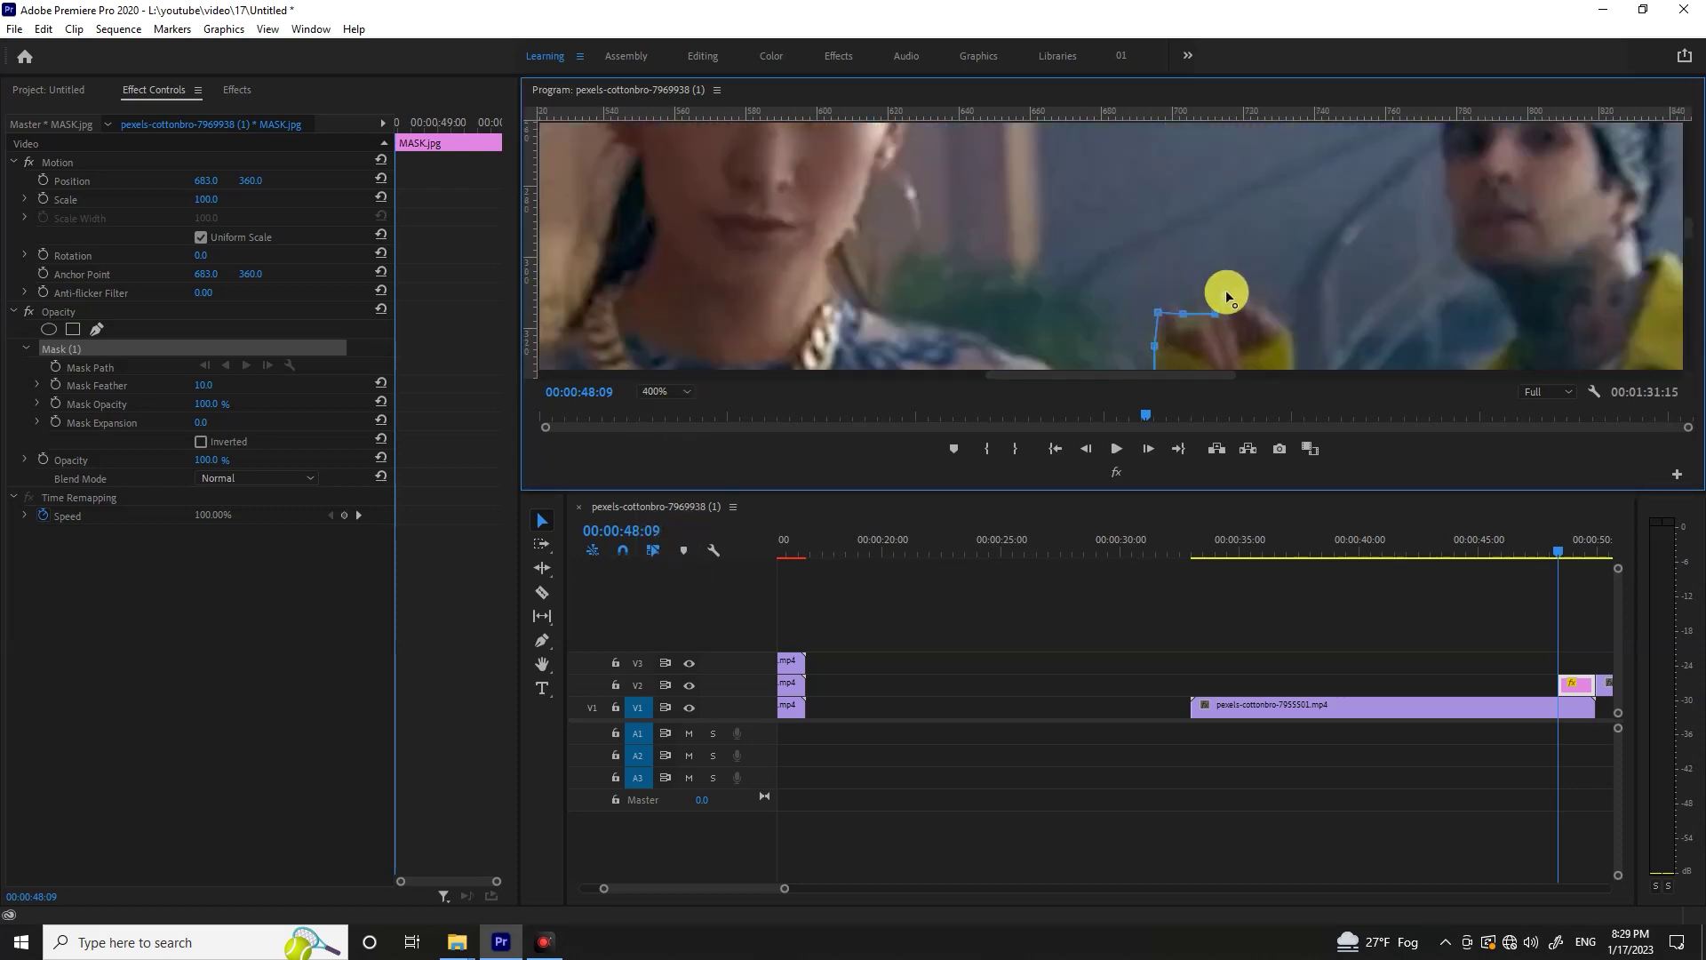
Trace the mask around the man's raised hand and along his arm and shoulder towards the neck
scroll(1267, 285, down, 2)
click(1286, 203)
key(h)
drag(1403, 365, 1268, 264)
key(p)
click(1169, 279)
key(h)
drag(1435, 138, 1219, 308)
key(p)
drag(1121, 249, 1082, 183)
Trace the mask path around the man's head and beanie
key(h)
drag(1171, 246, 1209, 336)
key(p)
drag(1115, 240, 1131, 160)
key(h)
key(p)
drag(1212, 227, 1139, 202)
drag(1265, 270, 1168, 308)
key(p)
click(1202, 222)
key(h)
key(p)
Trace the mask down the far side of the yellow jacket and trousers, close the path, and fit the frame in the preview
click(1064, 311)
key(h)
drag(1064, 311, 1107, 163)
key(p)
click(1099, 315)
key(h)
key(p)
click(1137, 298)
drag(1184, 303, 1175, 156)
key(h)
key(h)
key(p)
click(1178, 231)
click(1043, 238)
click(972, 193)
drag(943, 235, 921, 248)
click(836, 245)
click(686, 391)
click(682, 411)
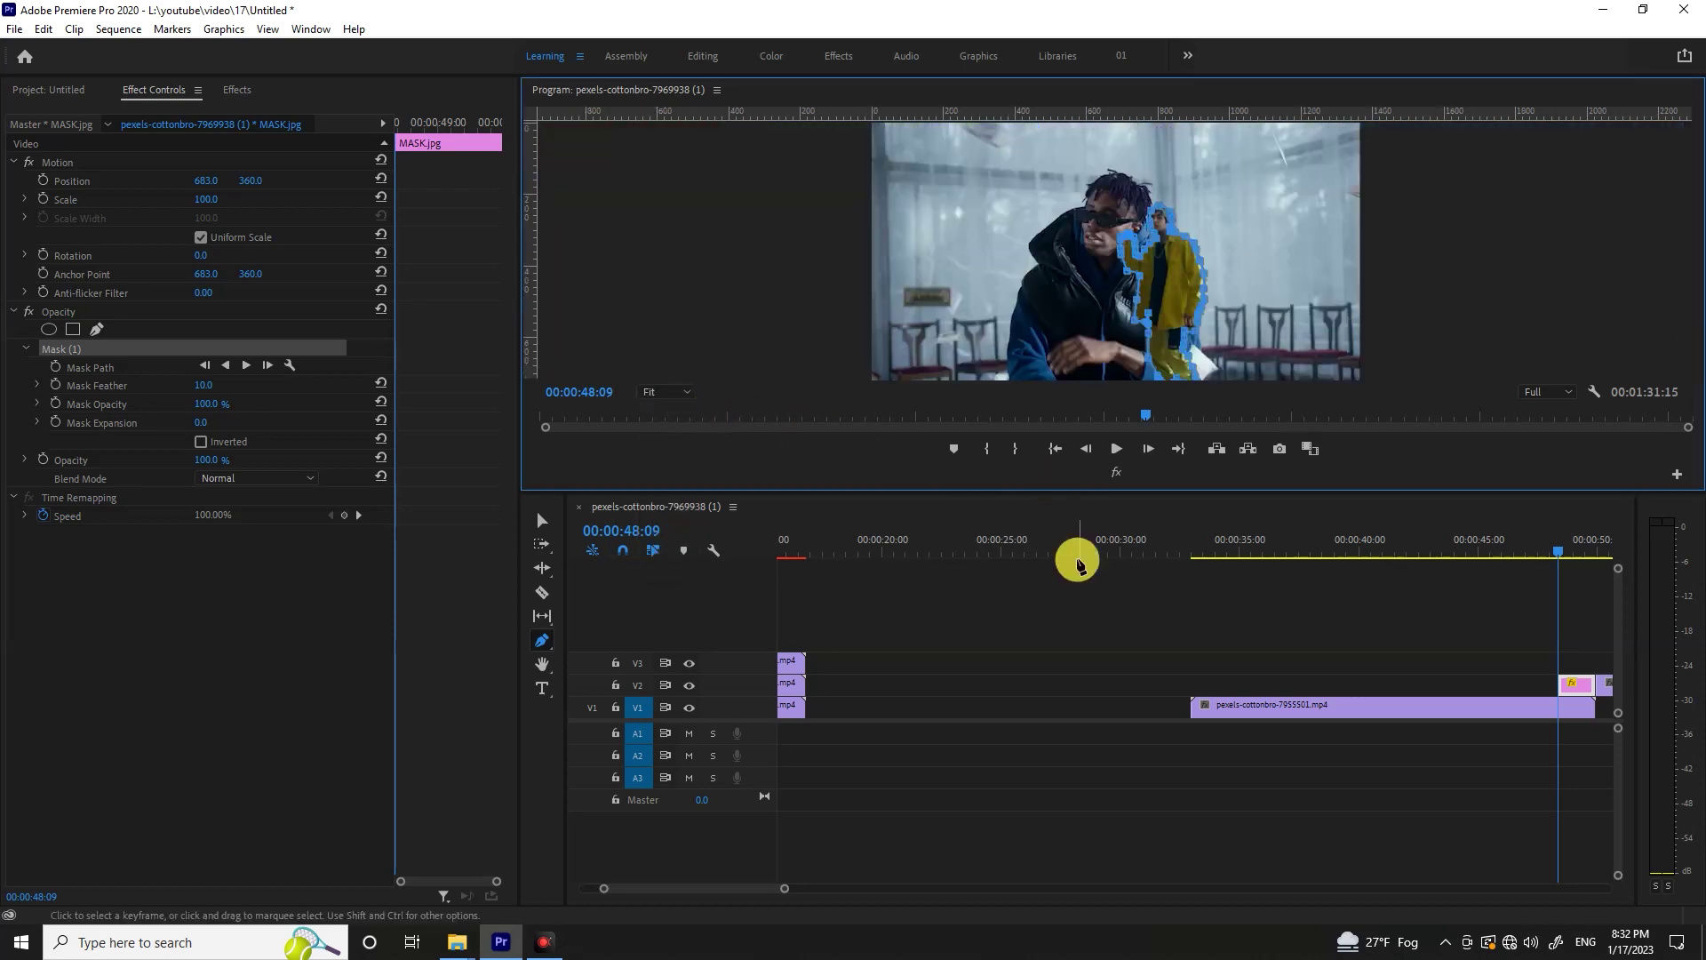
Keyframe the Position of MASK.jpg at 683, 360 at the clip's start and at a second point near 00:00:49:00
click(1254, 655)
click(1321, 683)
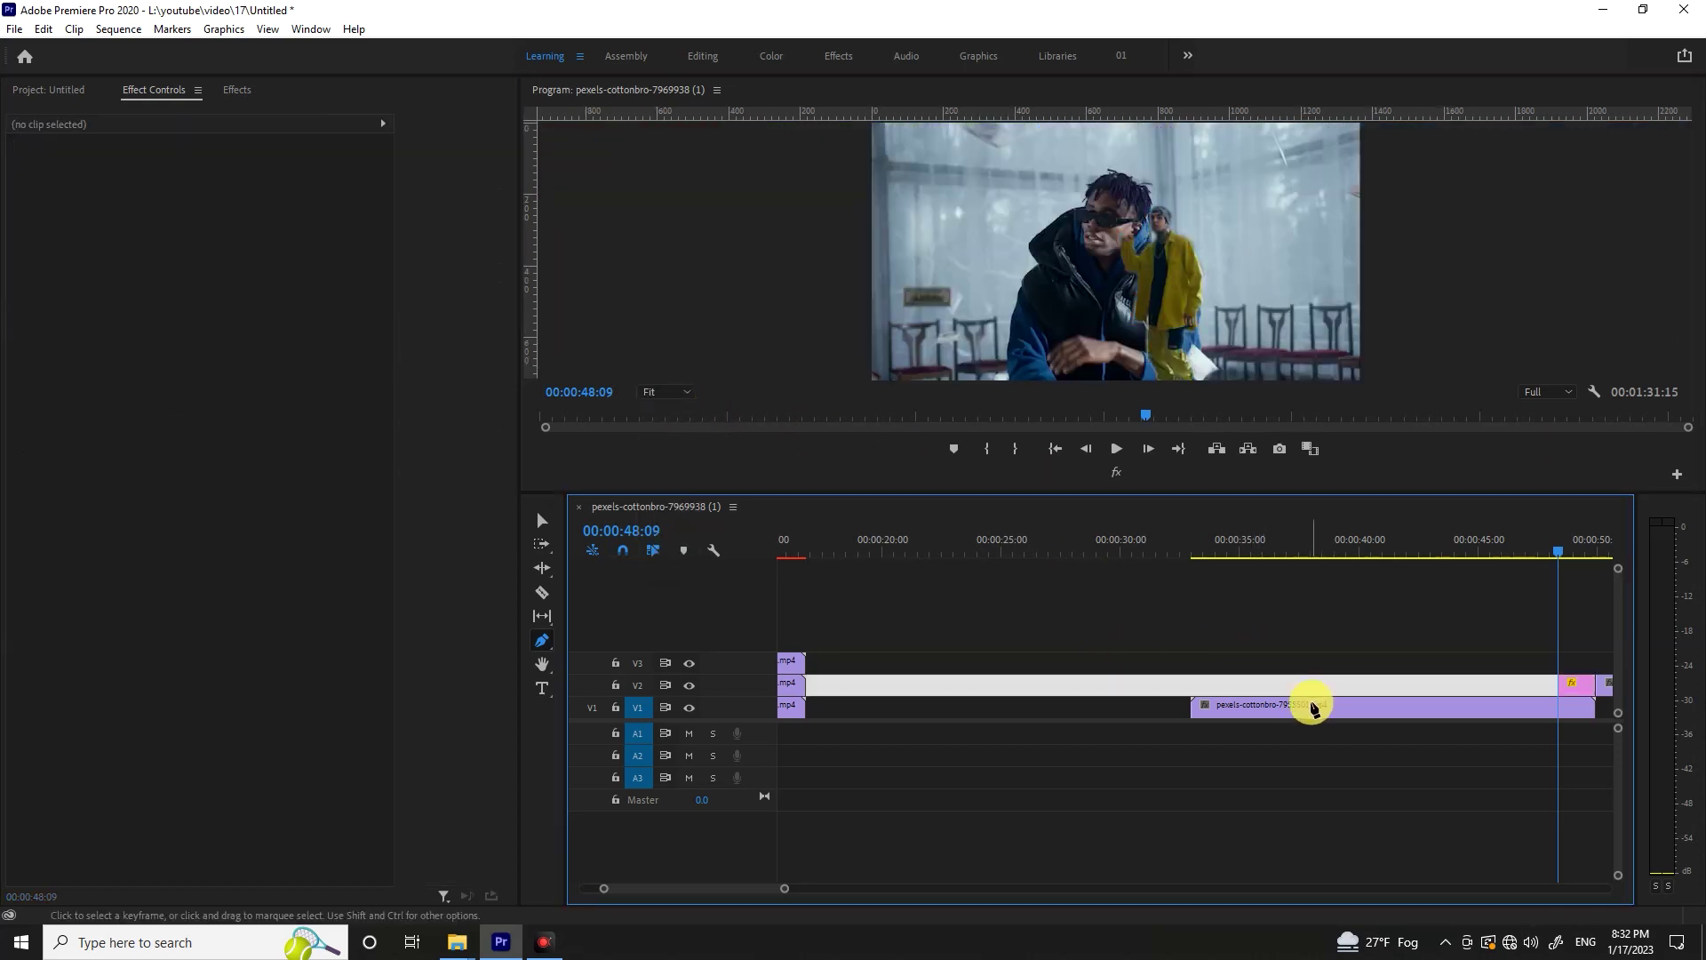
key(v)
click(1311, 705)
click(1572, 684)
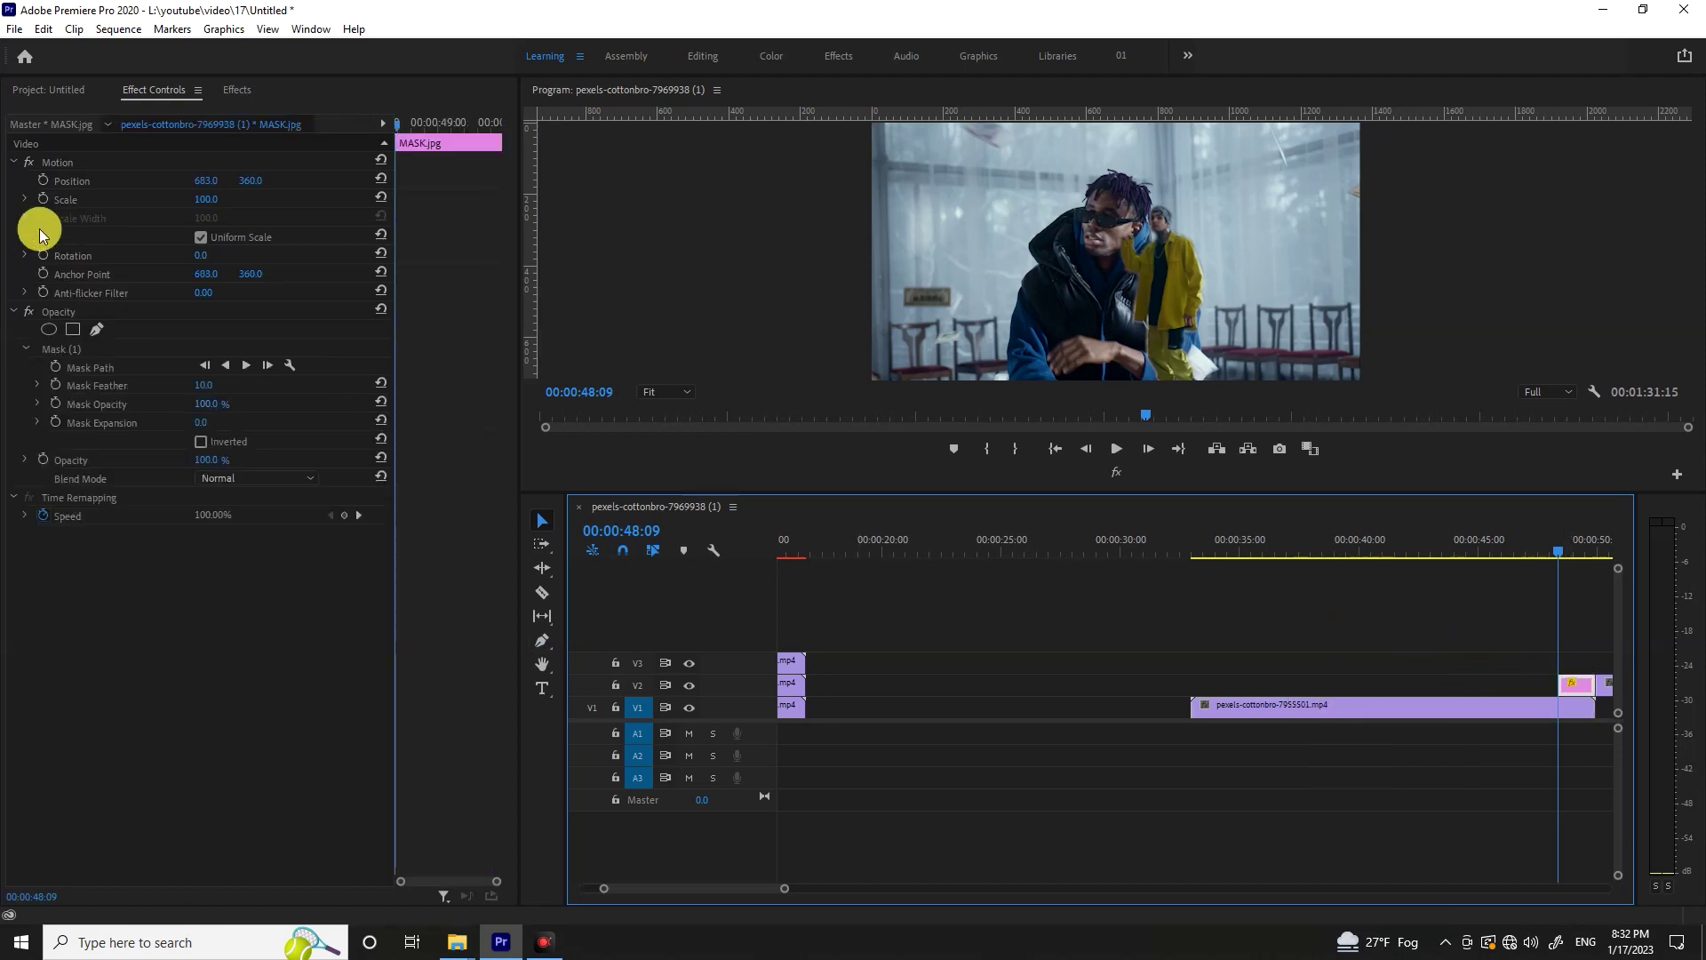
click(43, 180)
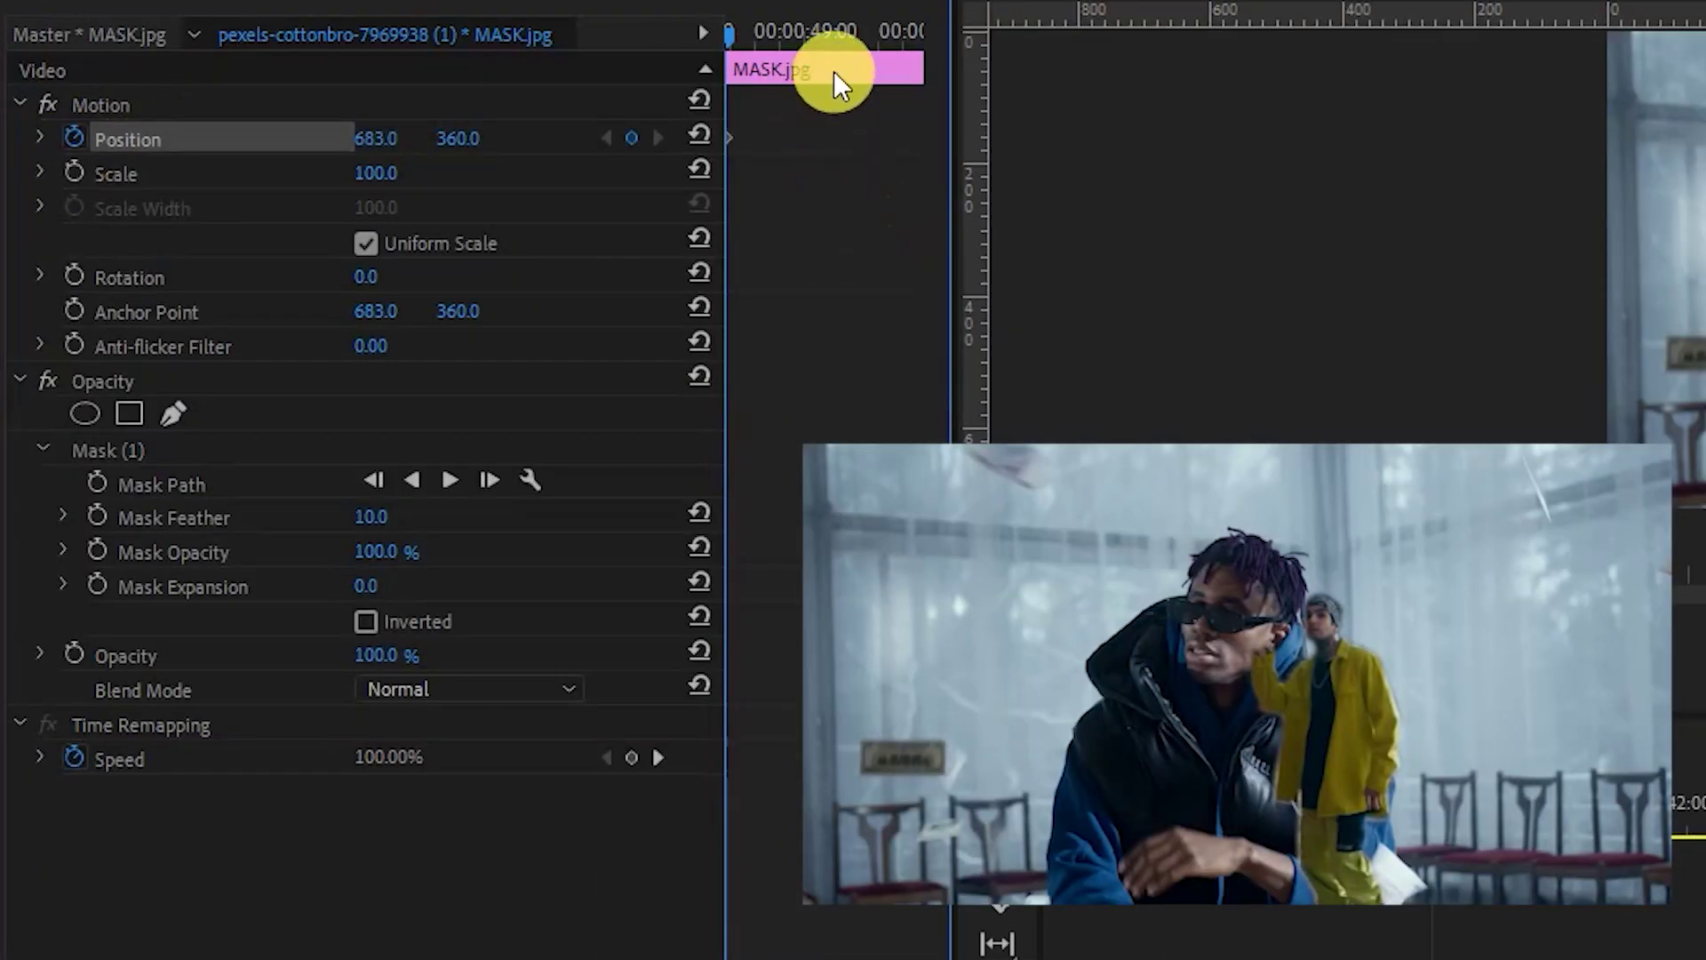
click(819, 44)
click(627, 139)
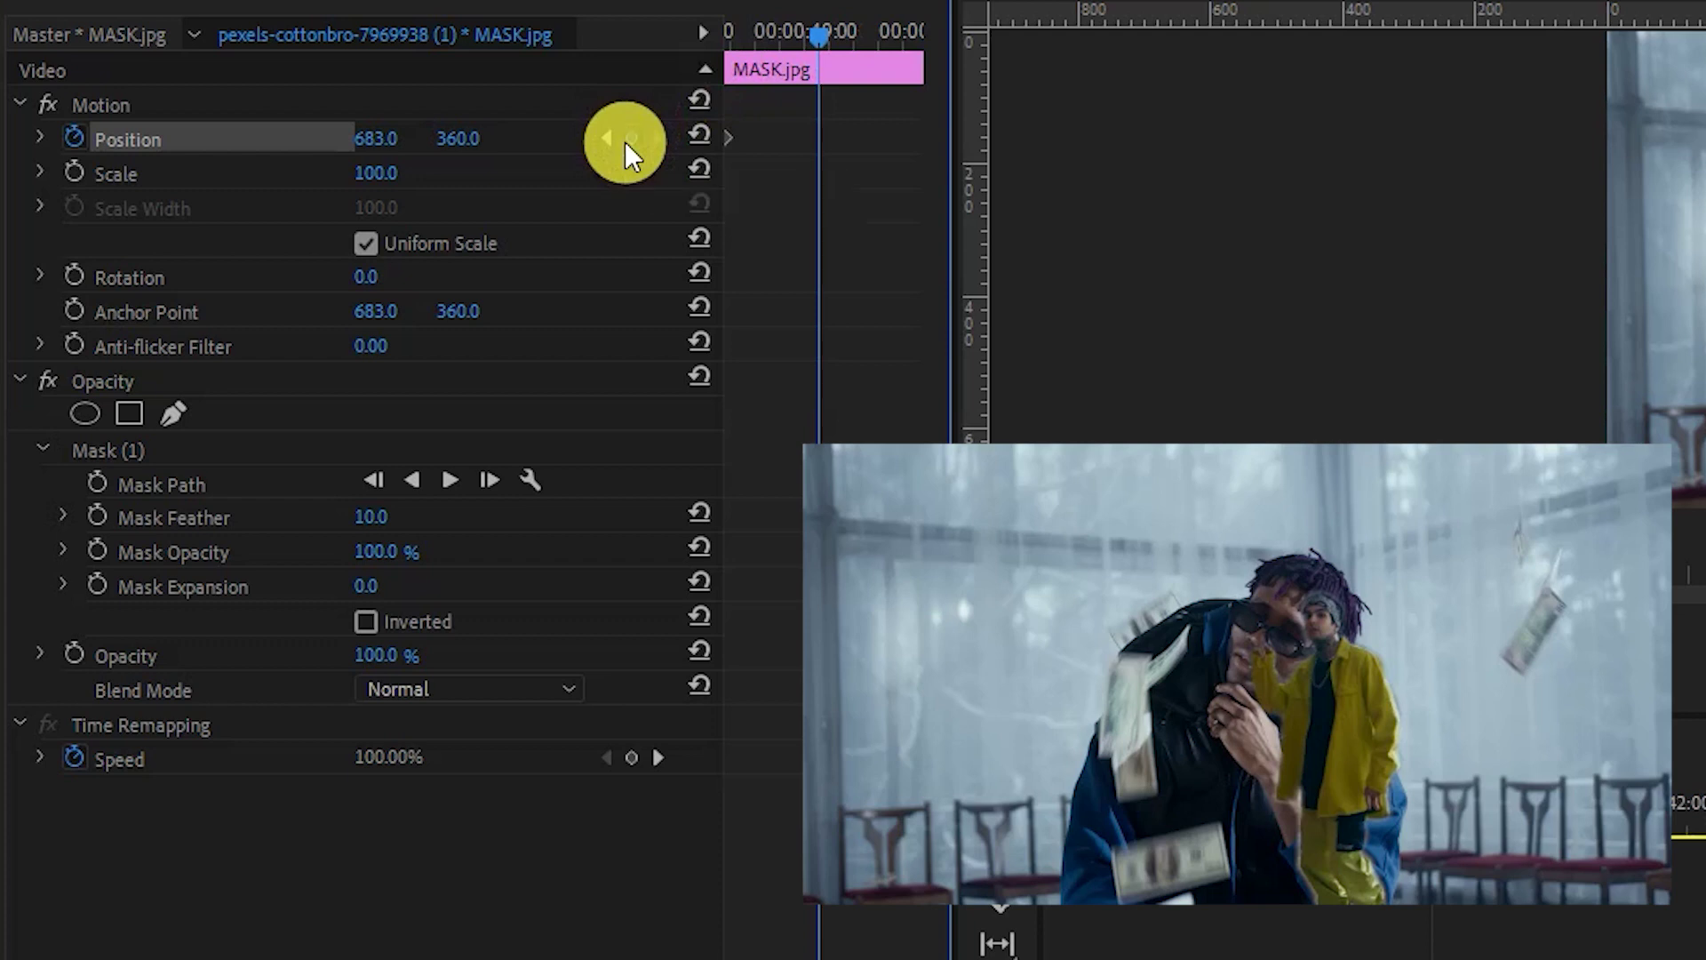
Set the horizontal Position of MASK.jpg to 1395 at its first keyframe so the cutout starts outside the frame
click(606, 139)
drag(382, 138, 923, 138)
click(381, 138)
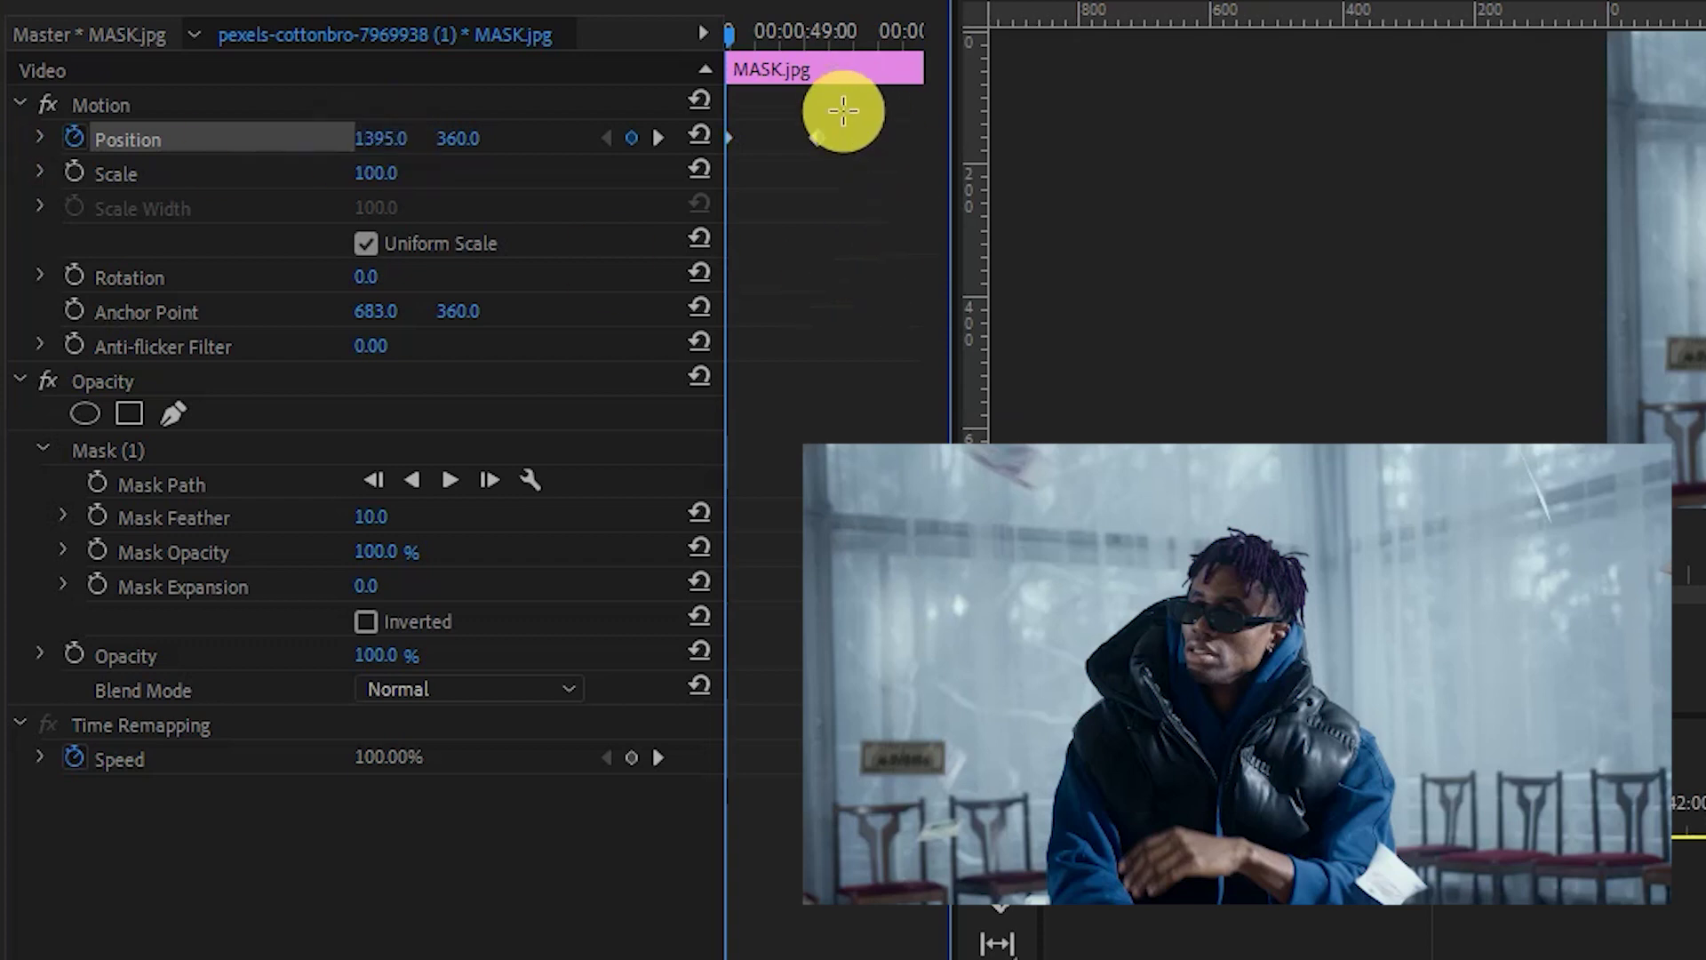
Apply Ease In to the second Position keyframe and Ease Out to the first
right_click(814, 140)
mouse_move(945, 418)
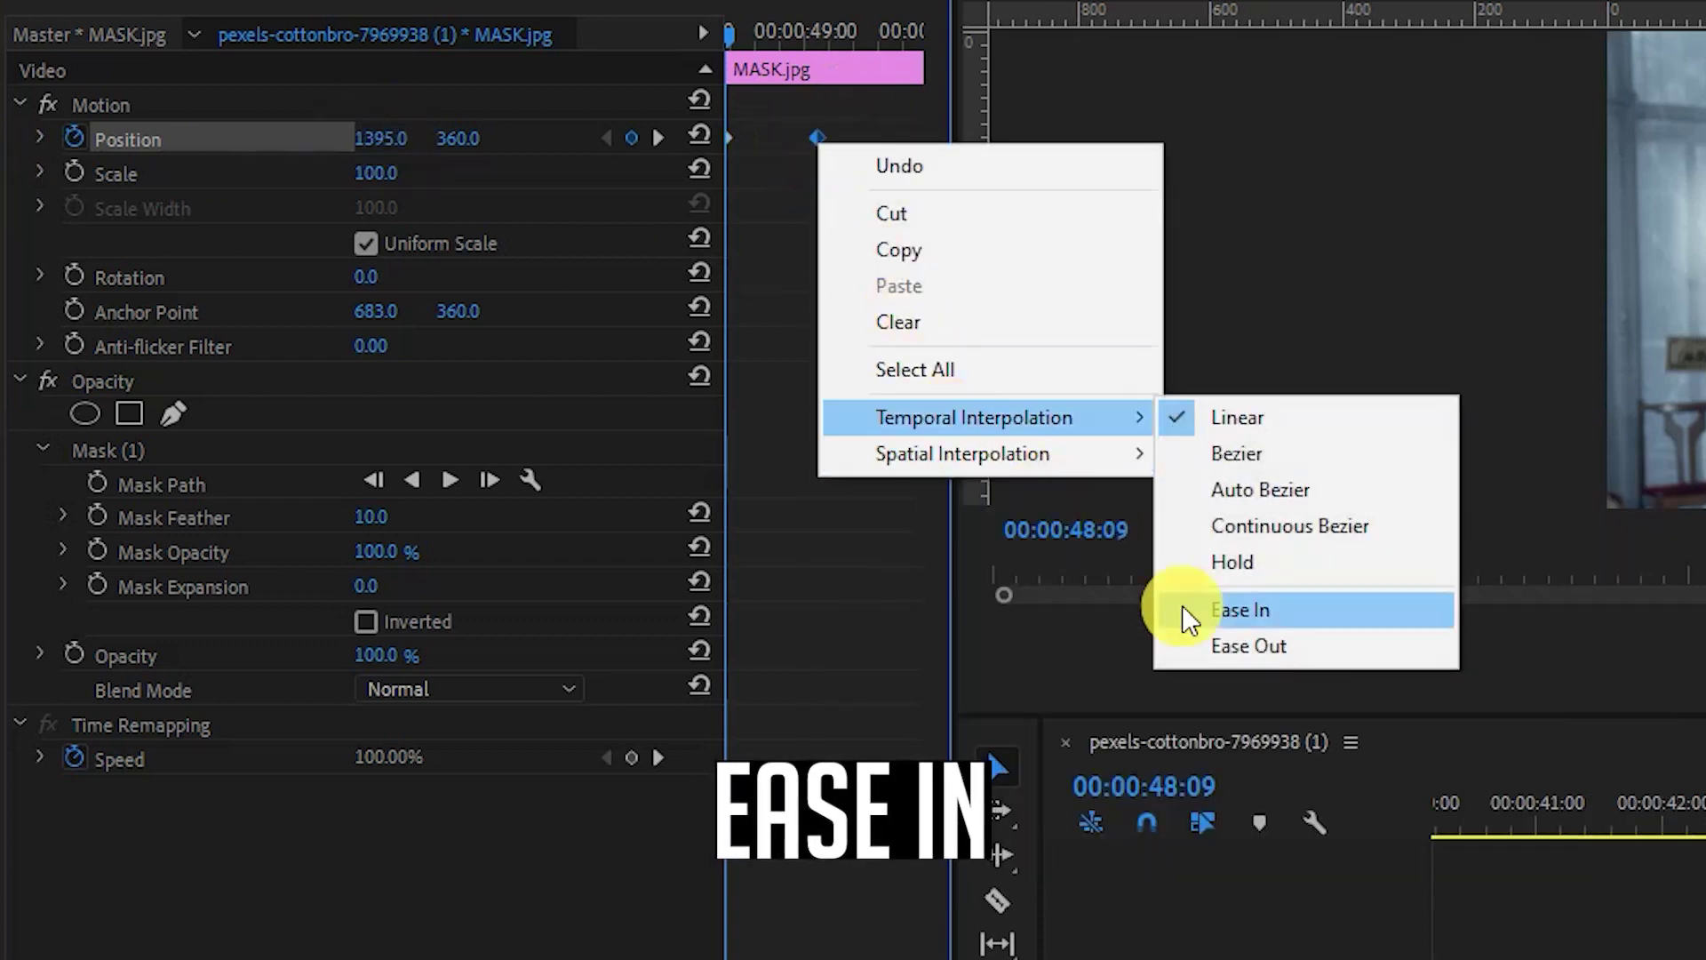
click(1251, 611)
right_click(728, 140)
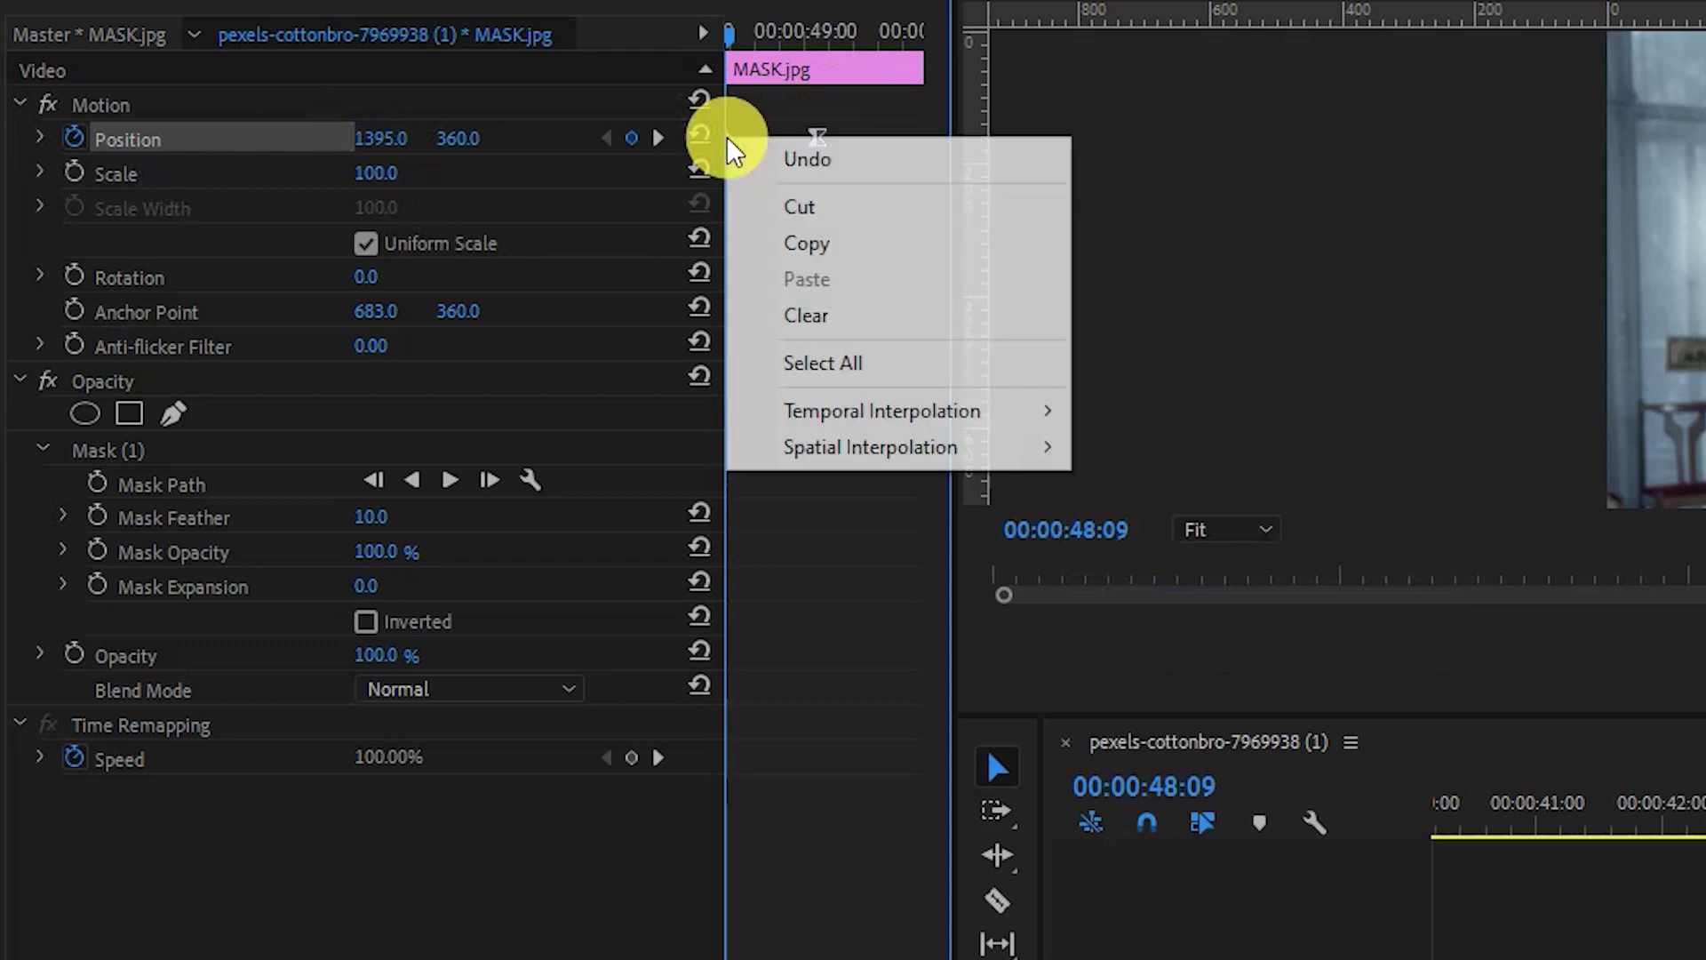
mouse_move(880, 413)
click(1175, 638)
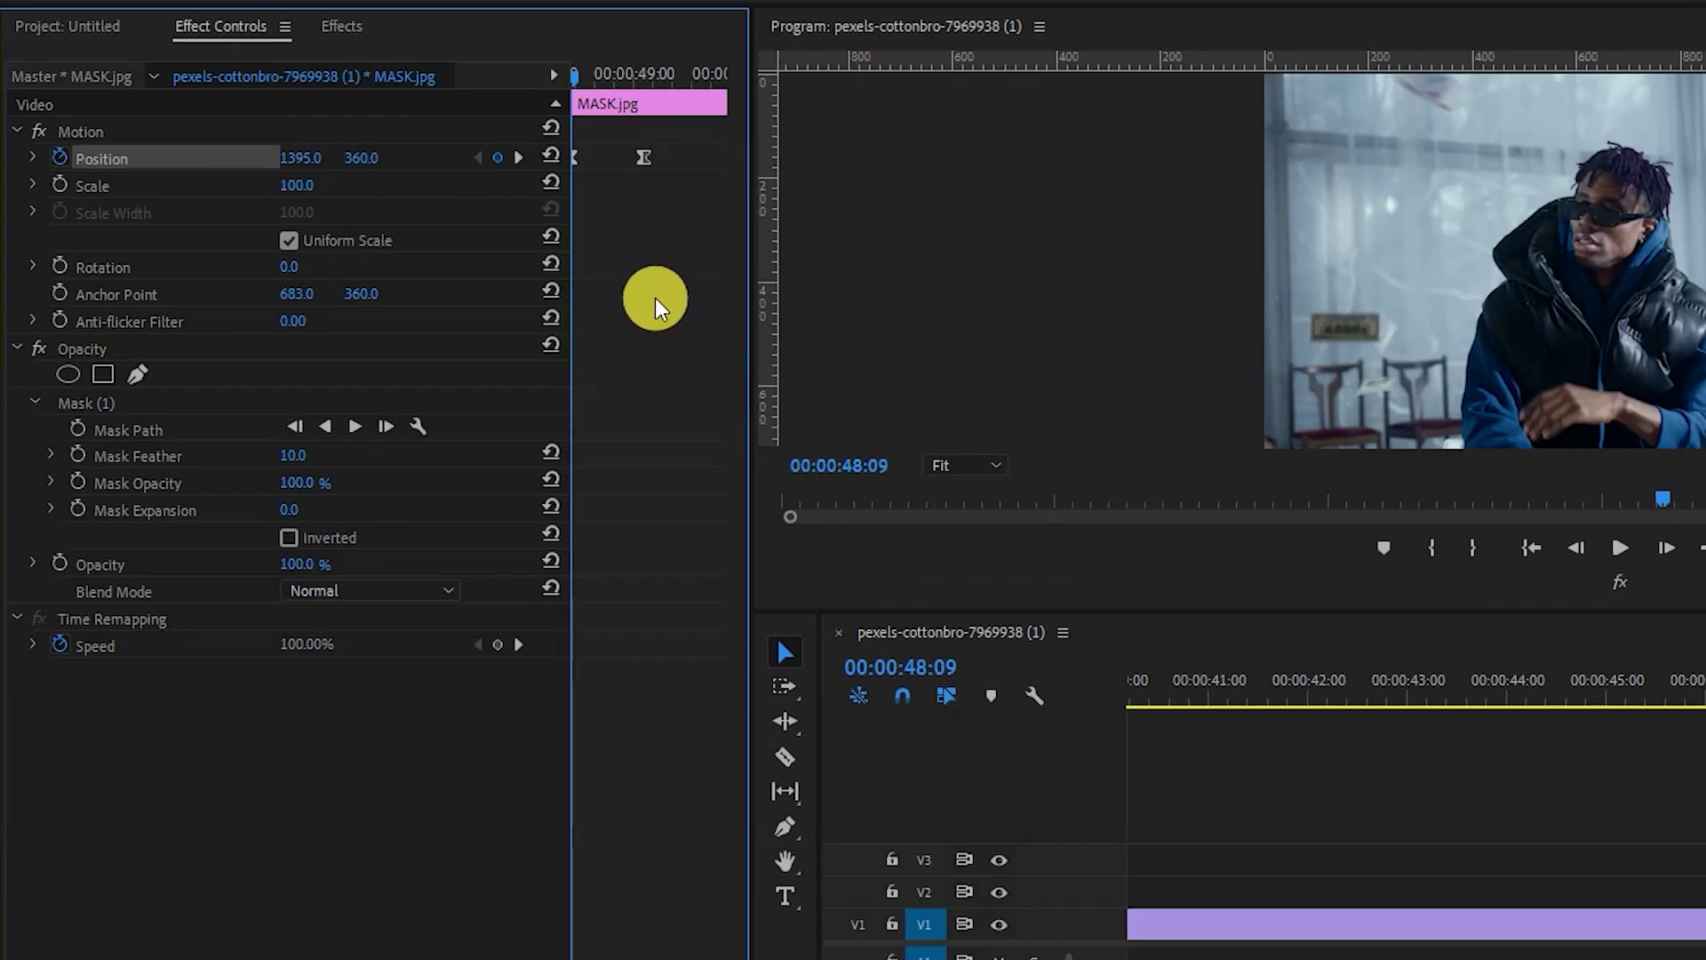
Preview the slide-in and move the second Position keyframe earlier, to 00:00:48:19
key(space)
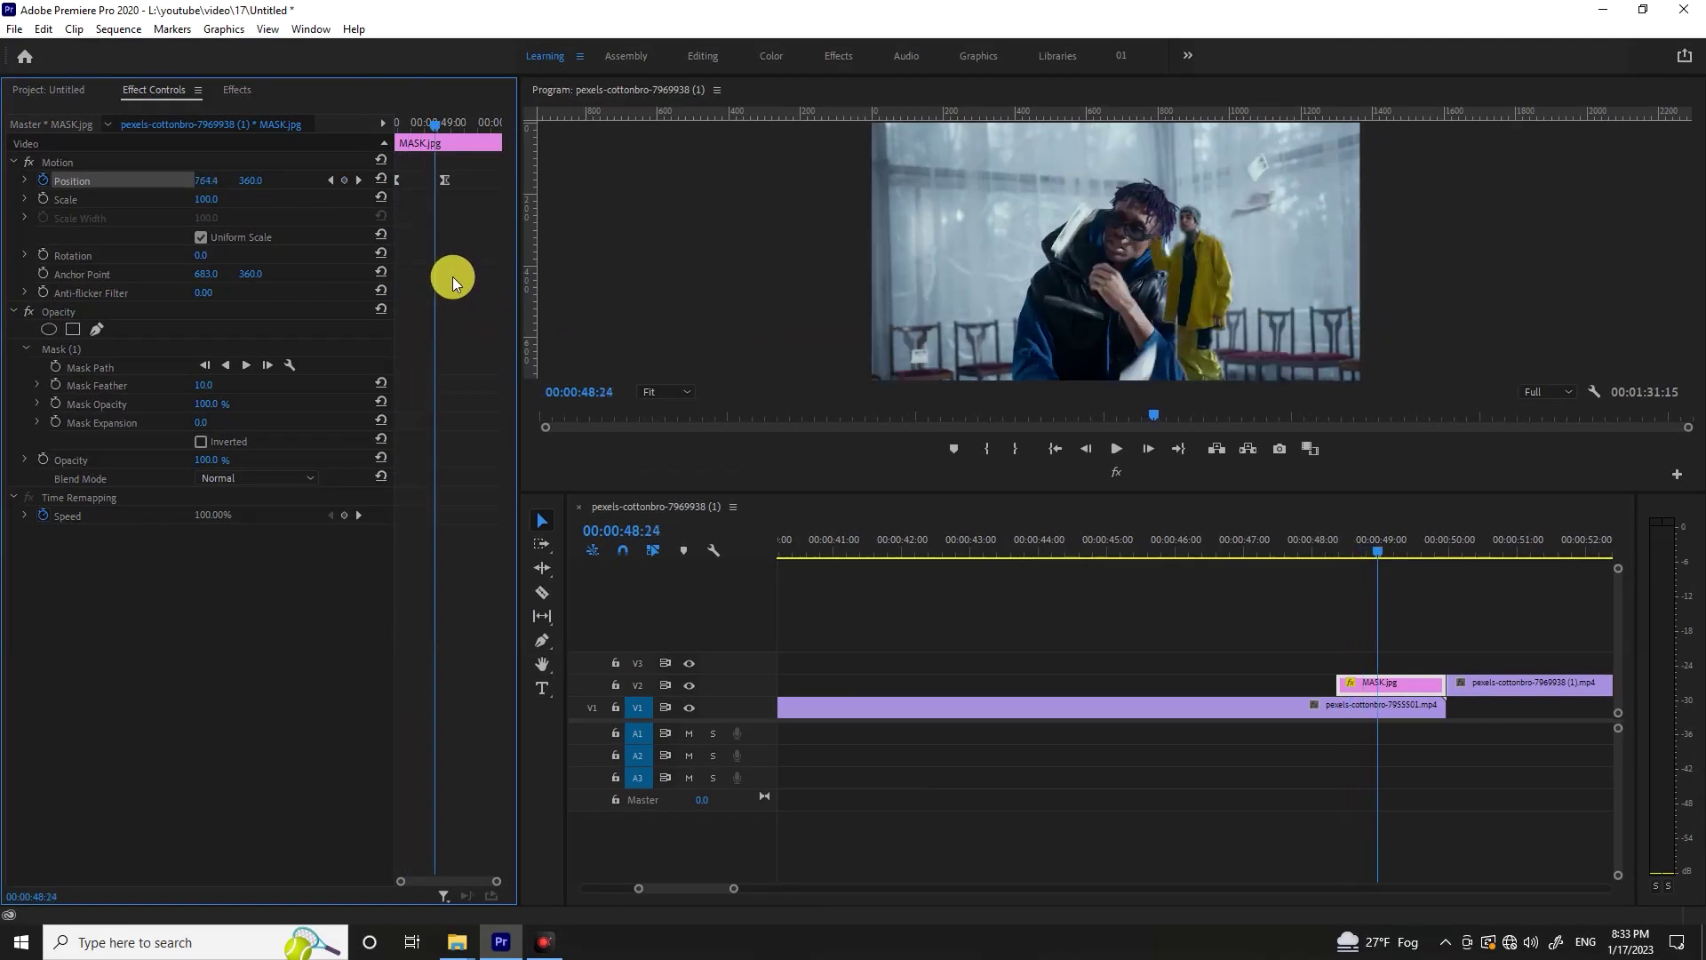
key(shift+Left)
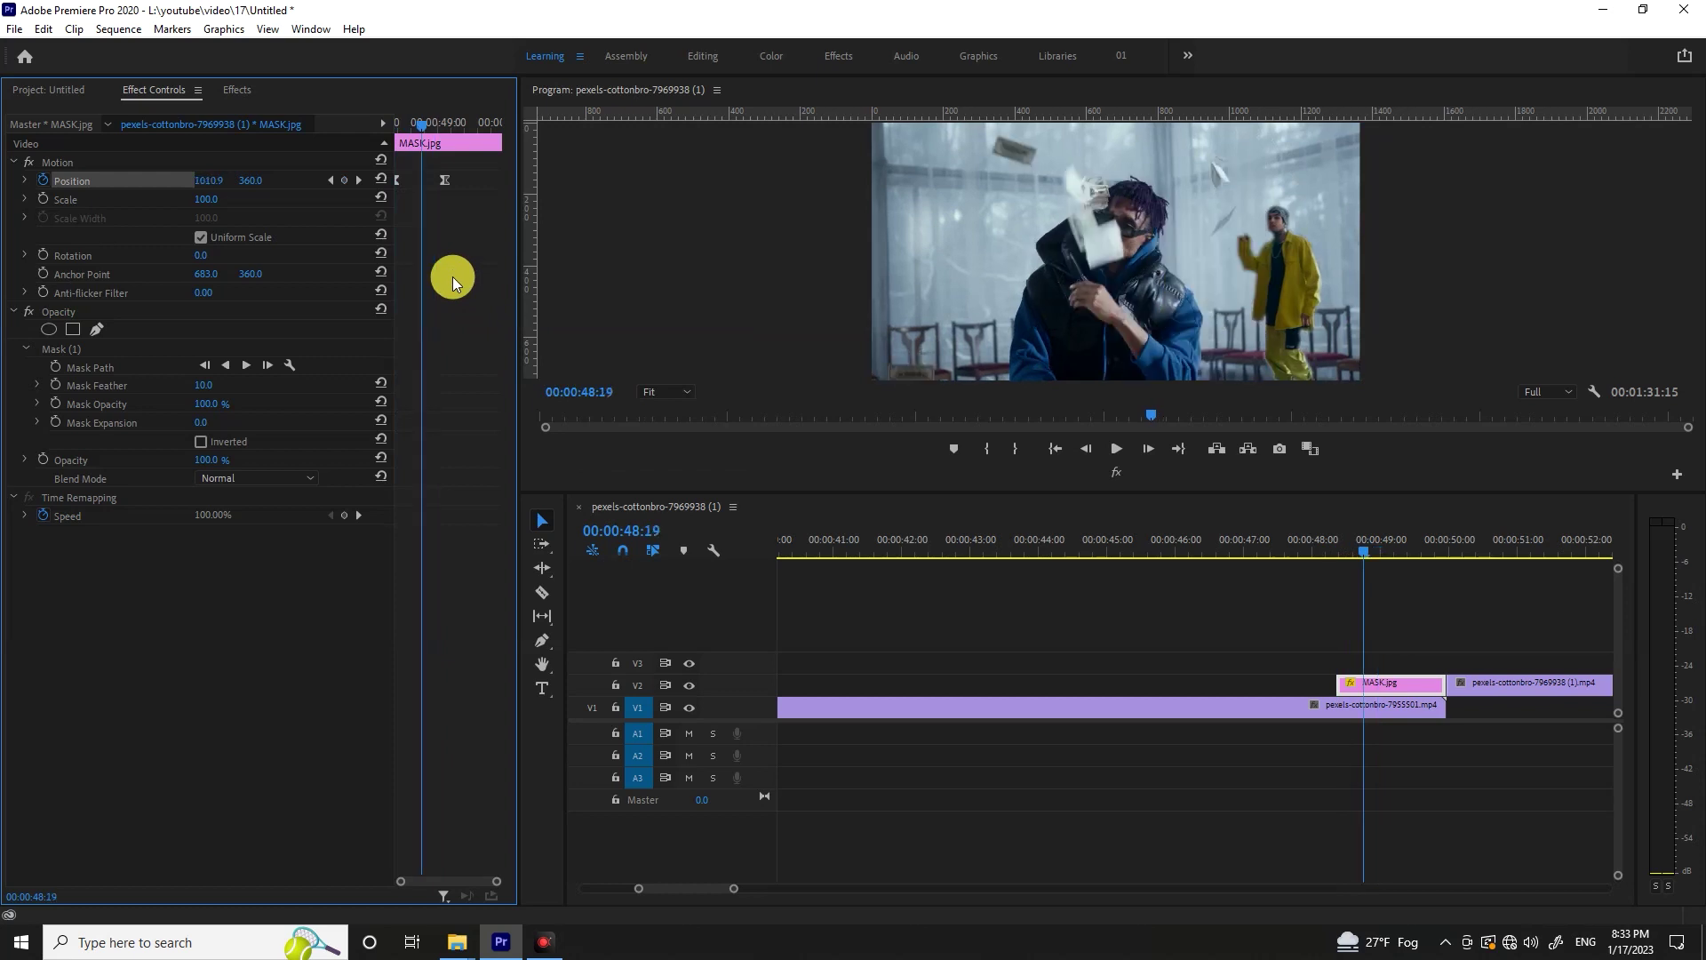
drag(440, 178, 424, 195)
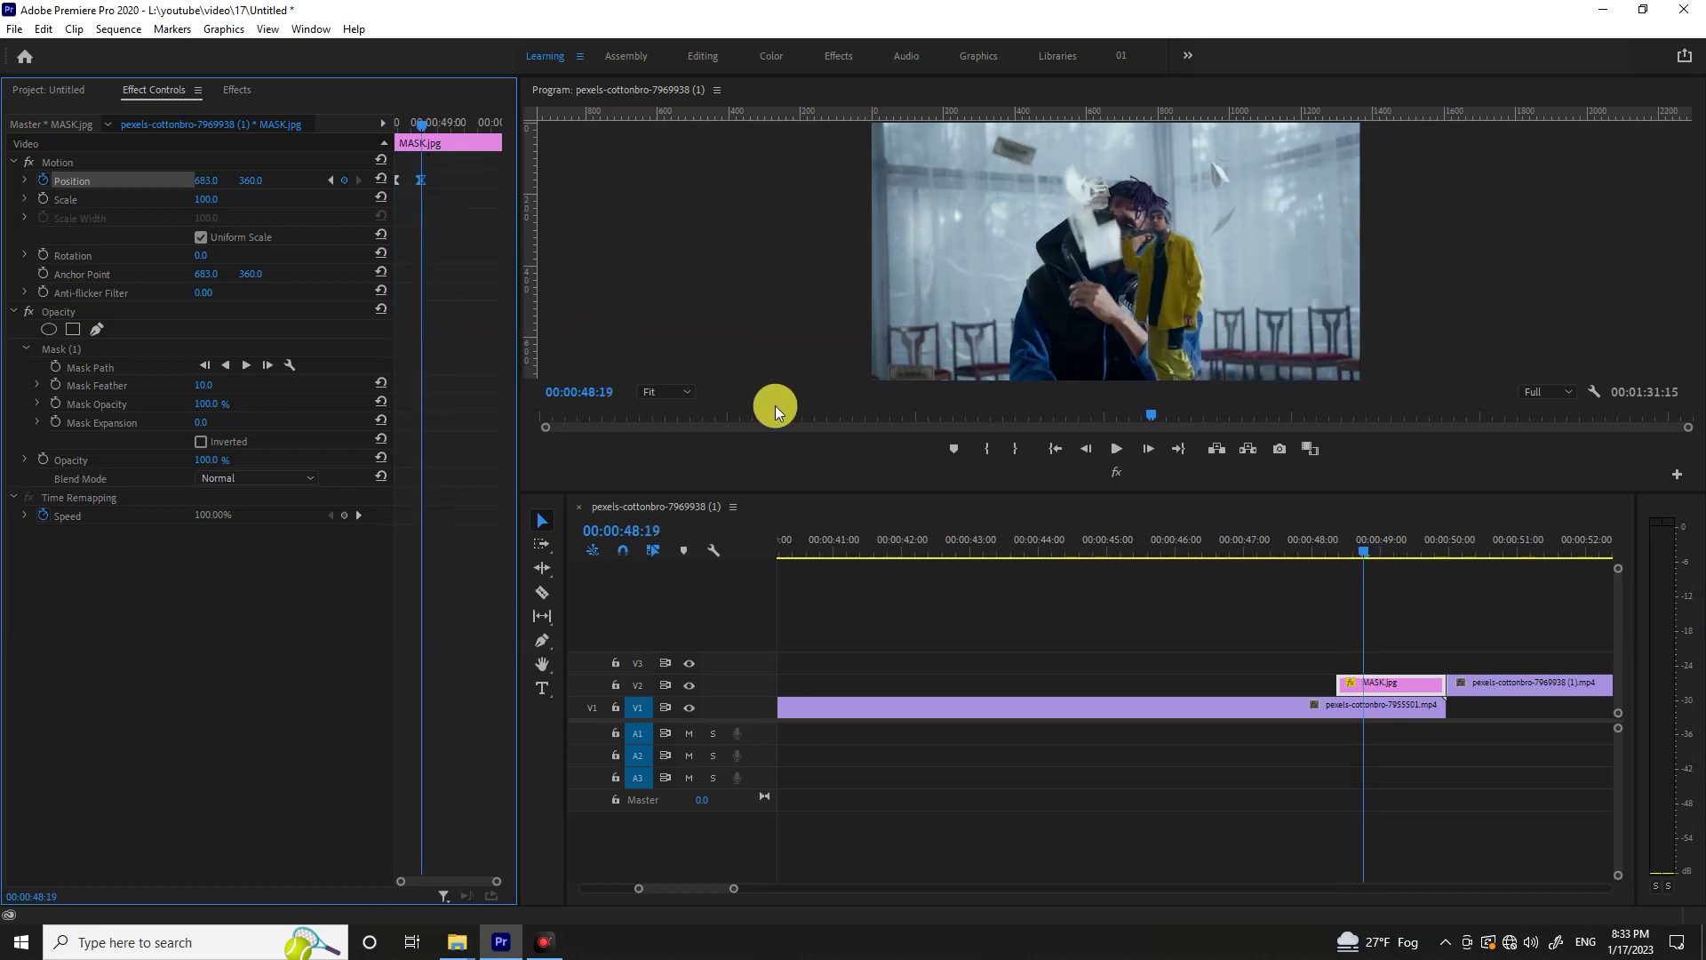
Shorten MASK.jpg to its slide-in animation and place it directly before the dance clip on V2
mouse_move(1441, 691)
mouse_down()
mouse_move(1360, 697)
mouse_move(1435, 695)
mouse_up()
click(1455, 697)
click(1422, 628)
Play back the transition from the V1 clip through MASK.jpg into the dance clip, including at full-screen size
key(space)
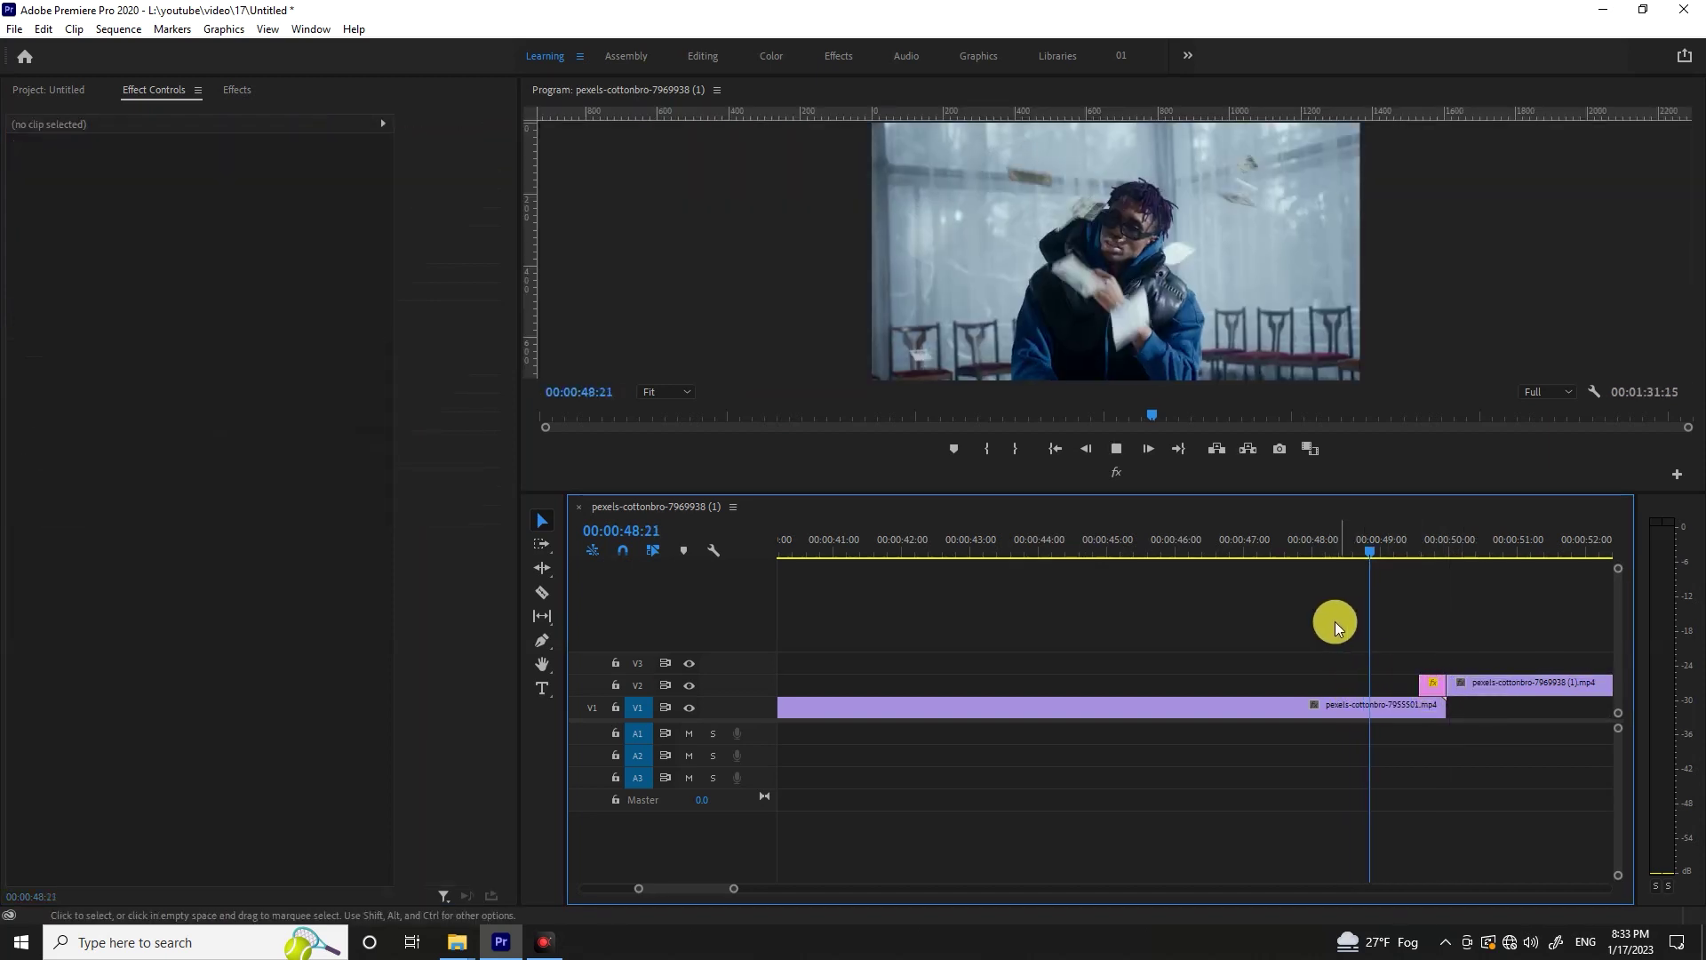
drag(1381, 544, 1363, 551)
key(space)
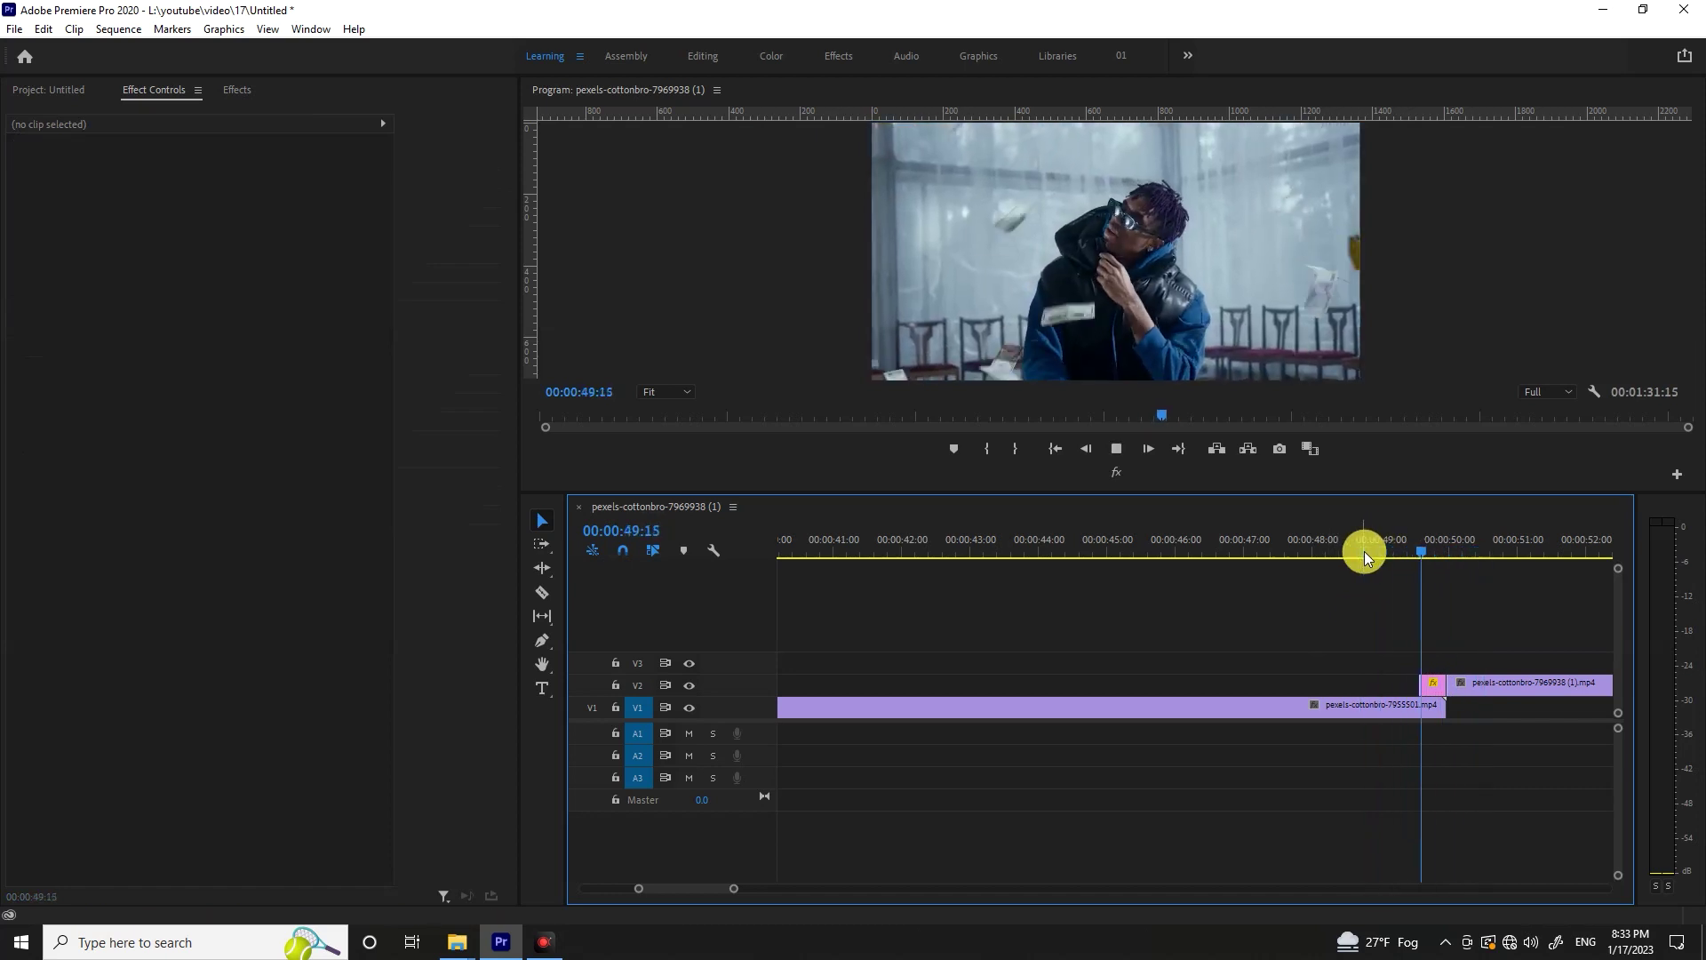
scroll(1365, 600, down, 3)
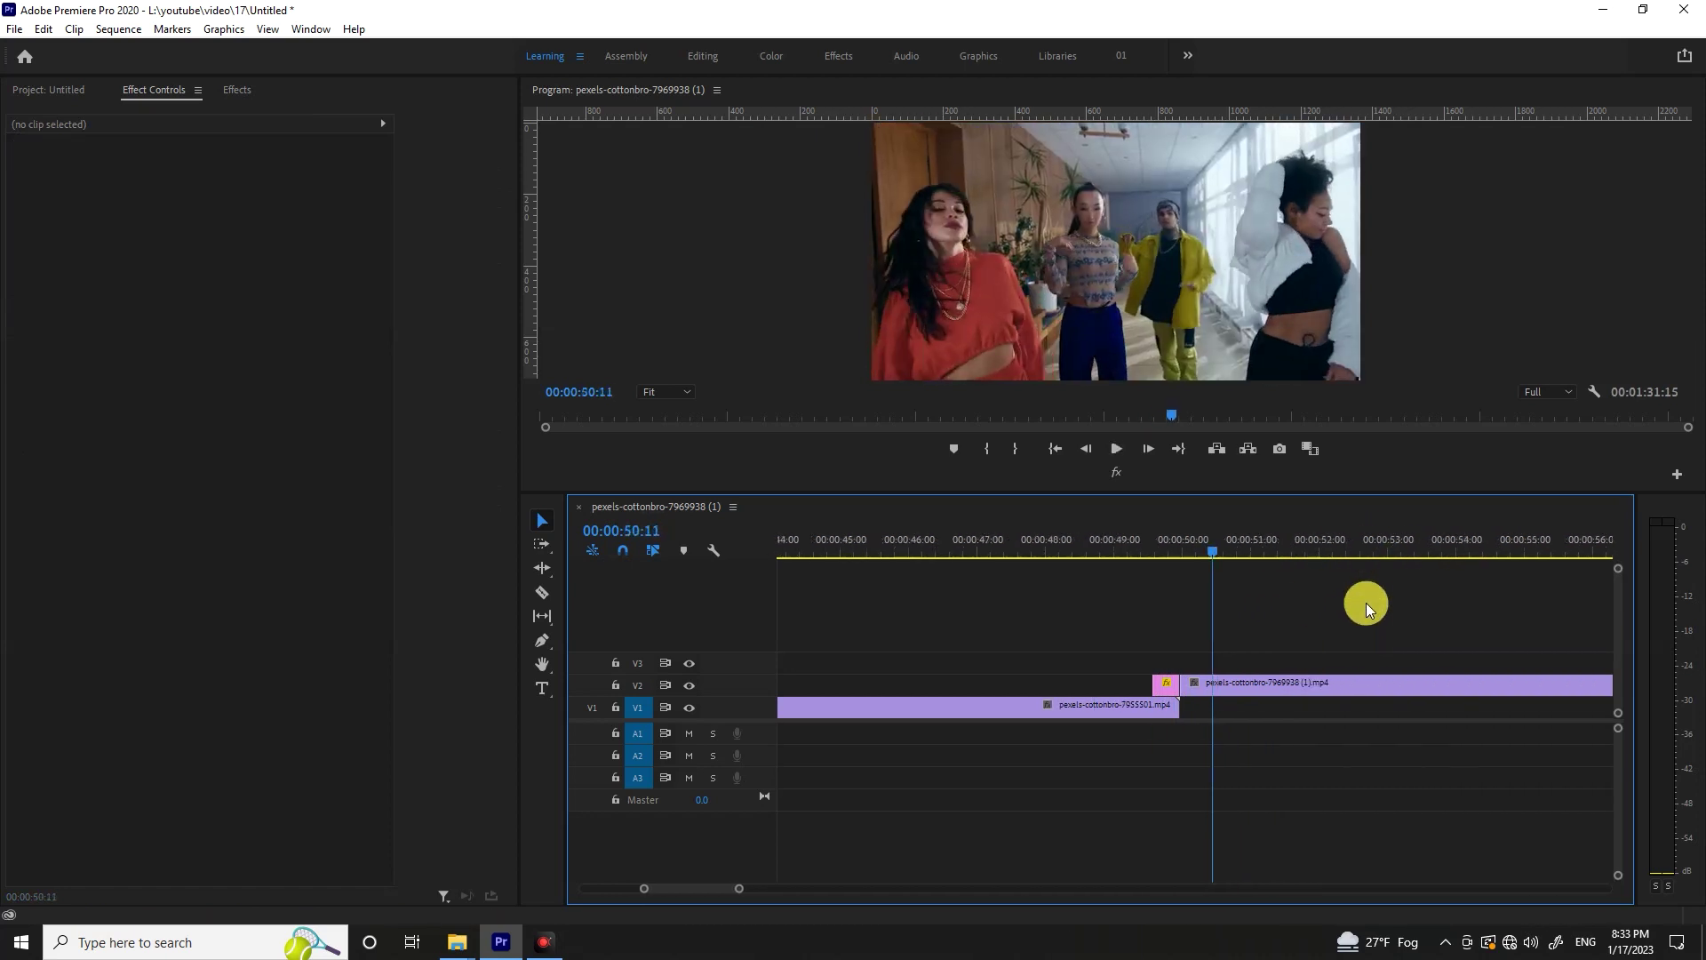
click(1100, 547)
key(ctrl+grave)
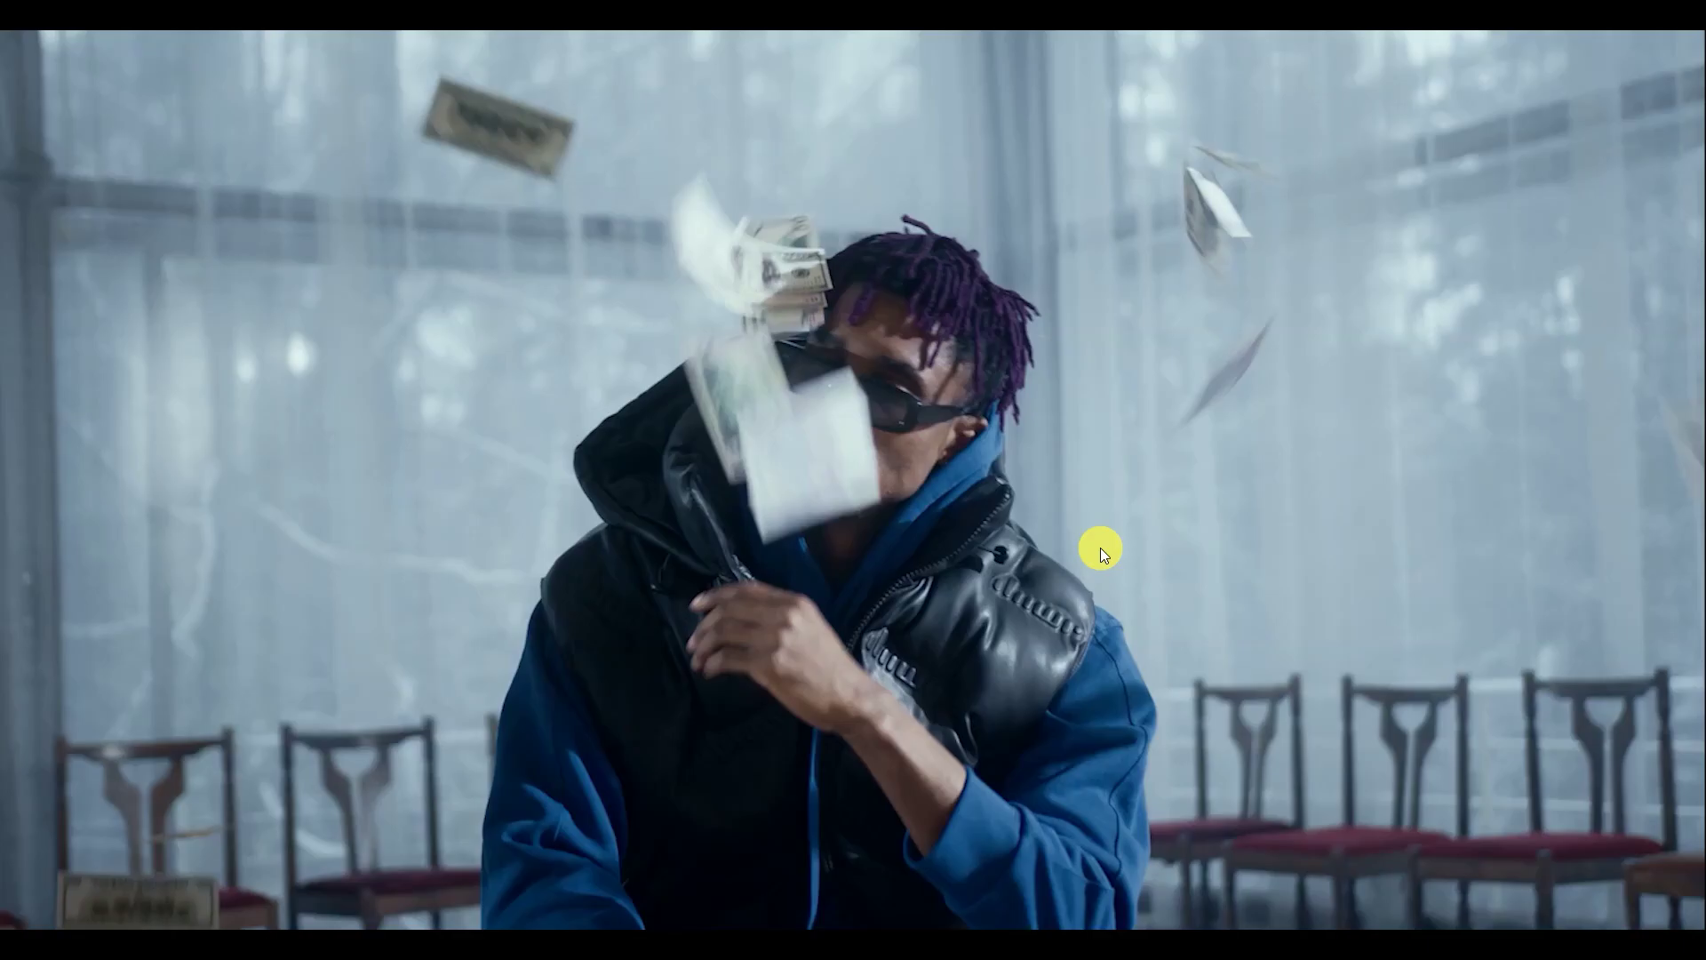
key(space)
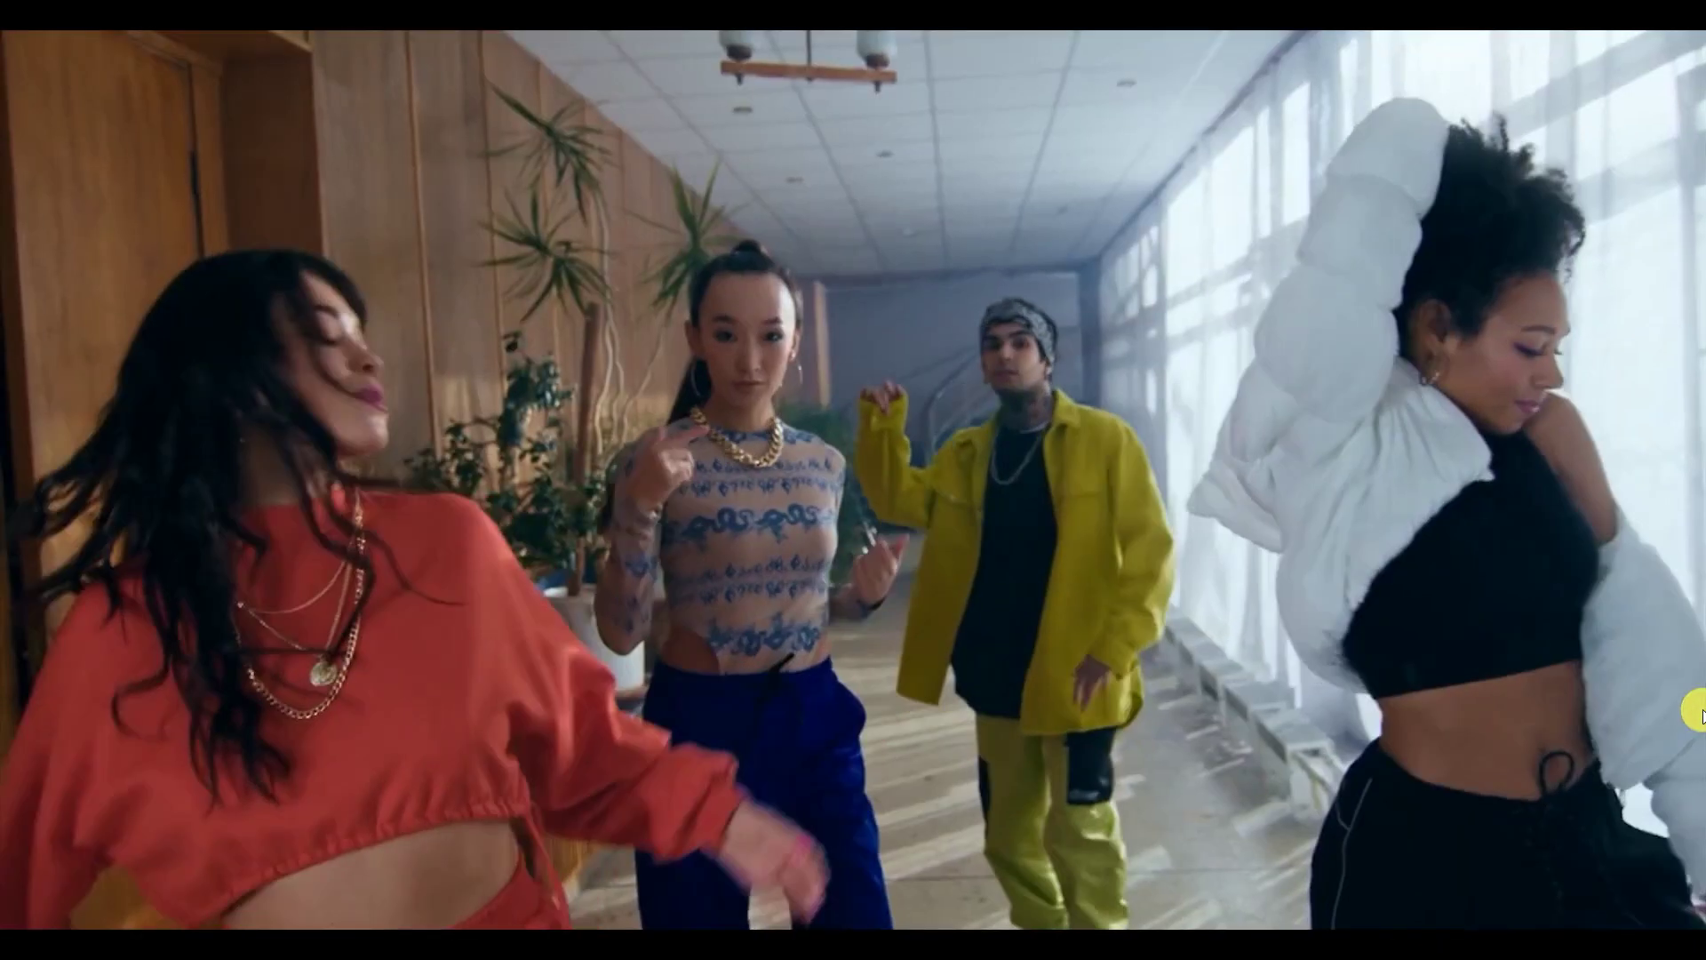
key(ctrl+grave)
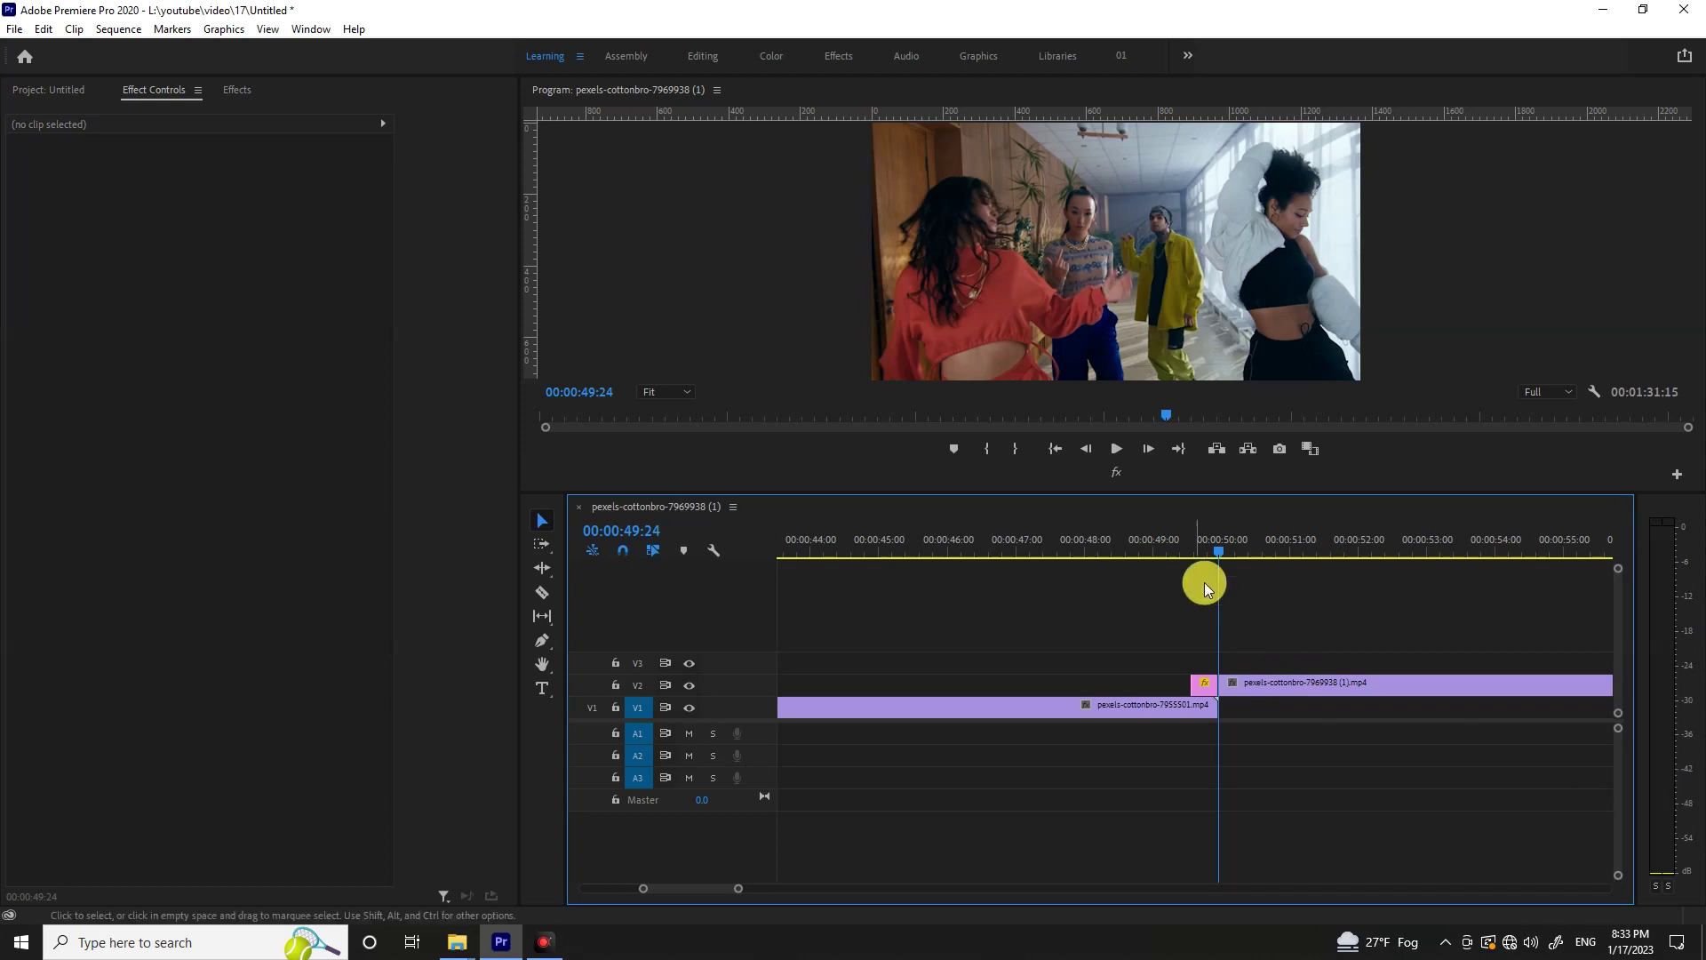
click(1184, 541)
key(space)
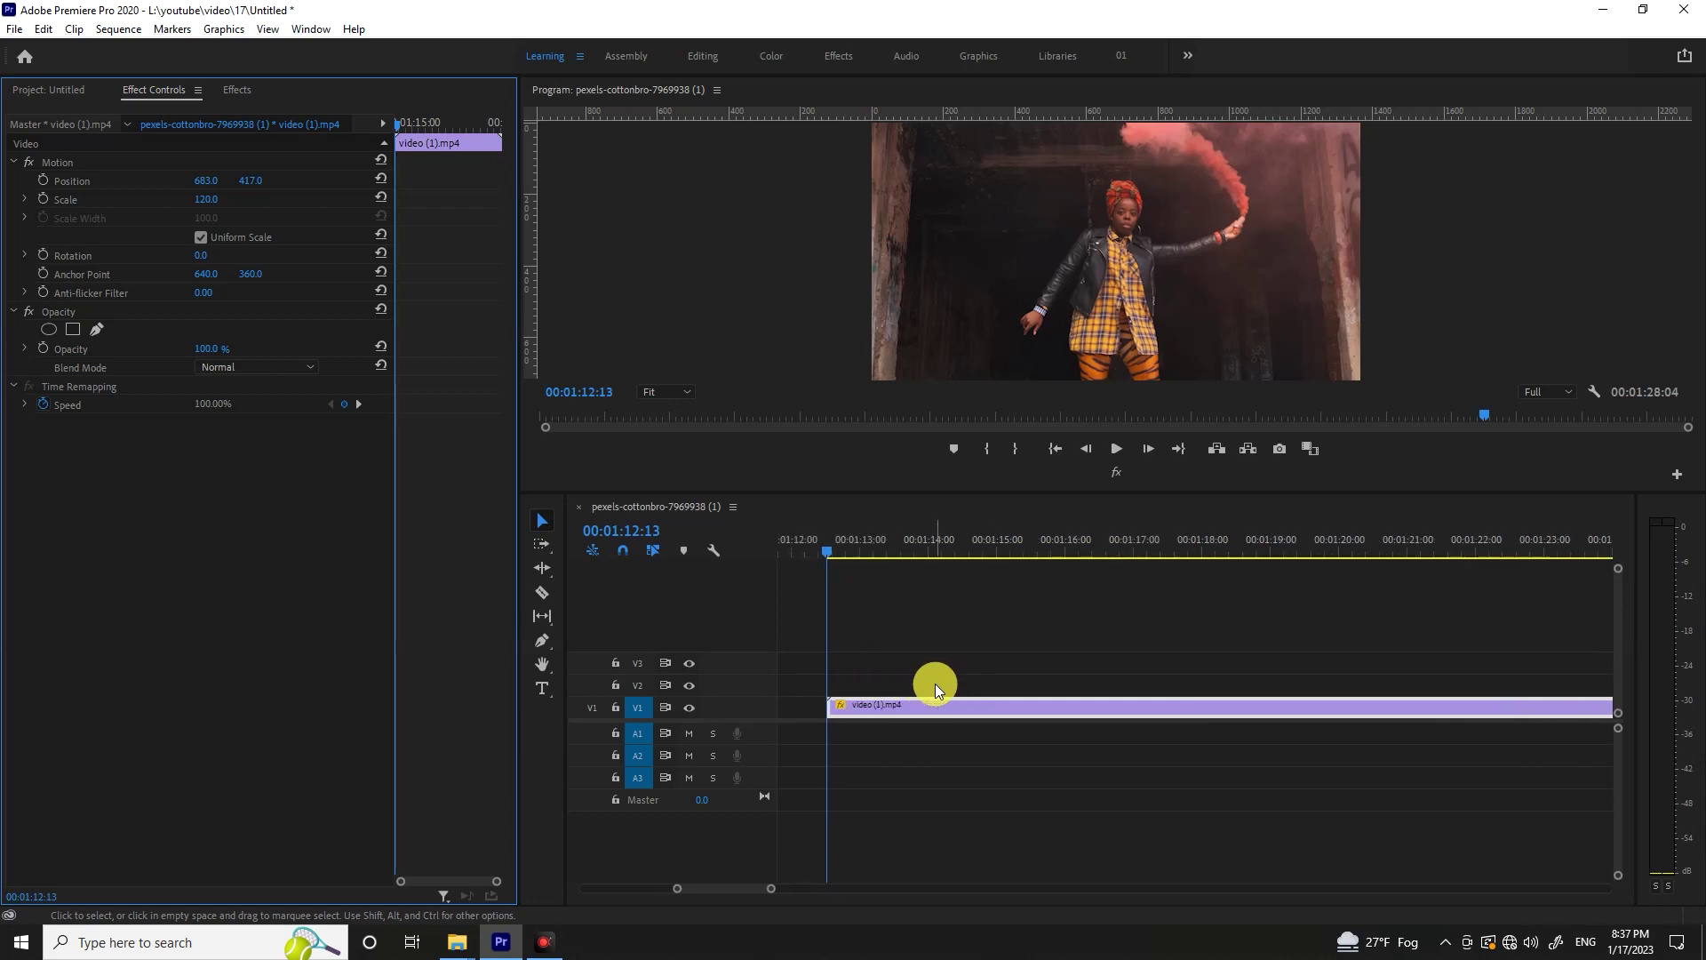
Cut video (1).mp4 on V1 into one-frame segments from 00:01:12:13 to 00:01:13:12
drag(773, 888, 755, 894)
key(Right)
key(Left)
scroll(1166, 768, up, 5)
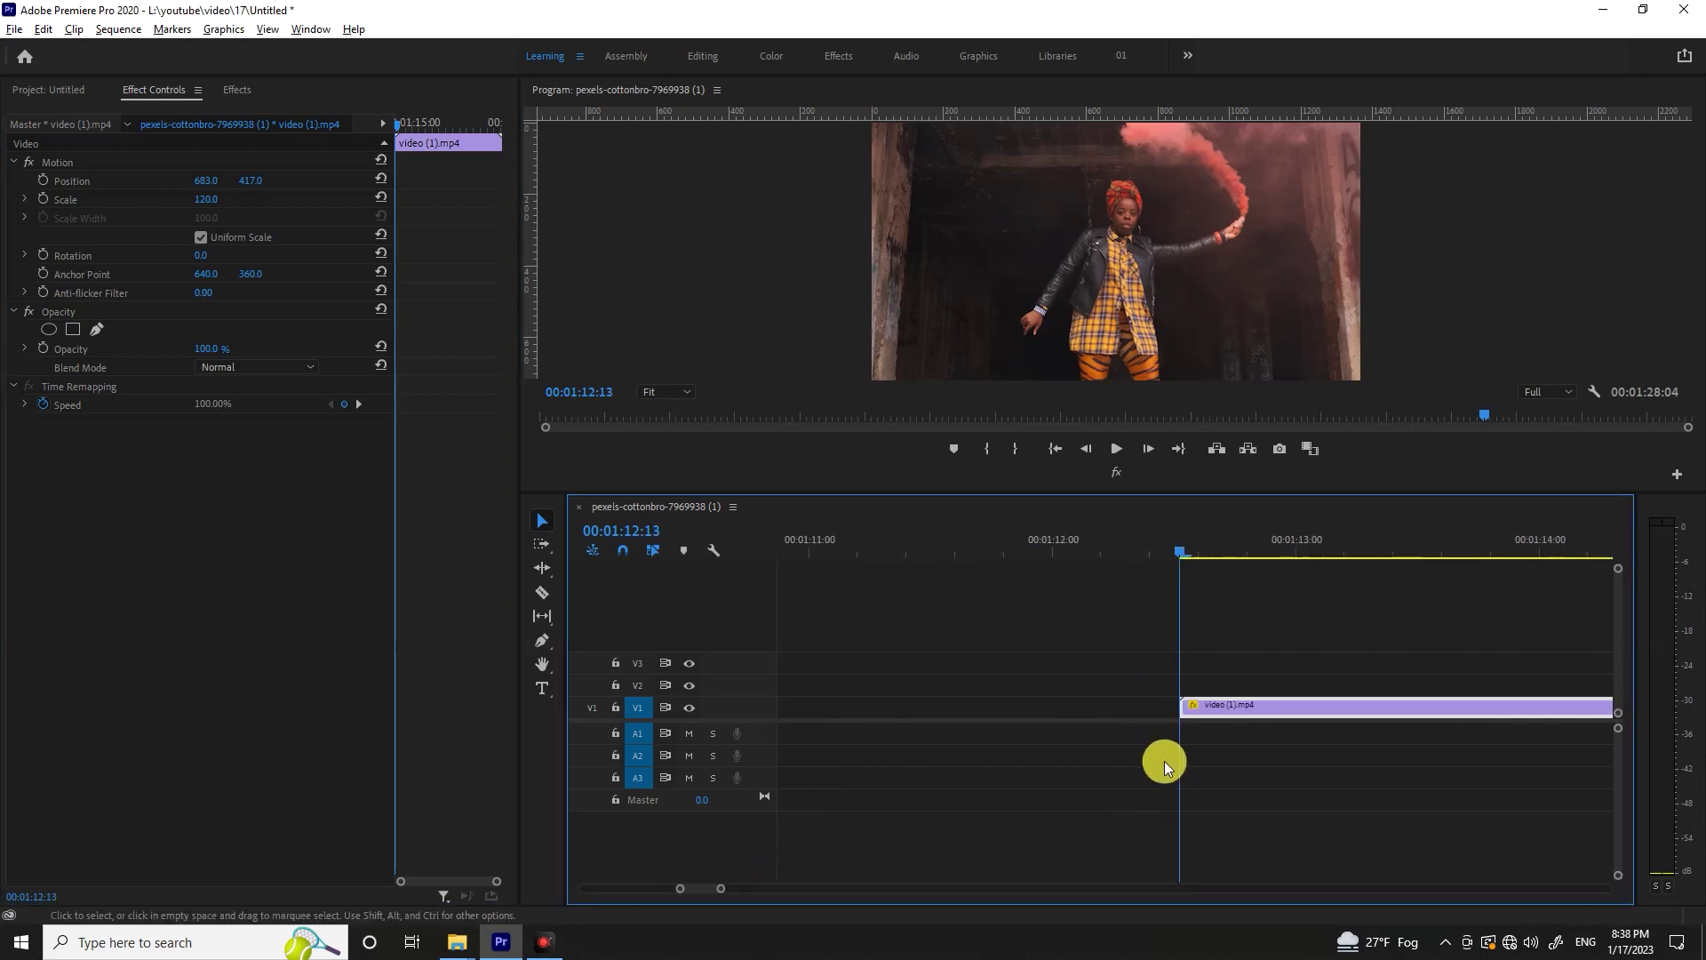
key(Right)
key(ctrl+k)
key(Right)
key(ctrl+k)
key(Right)
key(ctrl+k)
key(Right)
key(ctrl+k)
key(Right)
key(ctrl+k)
key(Right)
key(ctrl+k)
key(Right)
key(ctrl+k)
key(Right)
key(ctrl+k)
key(Right)
key(ctrl+k)
key(Right)
key(ctrl+k)
key(Right)
key(ctrl+k)
key(Right)
key(ctrl+k)
key(Right)
key(ctrl+k)
key(Right)
key(ctrl+k)
key(Right)
key(ctrl+k)
key(Right)
key(ctrl+k)
key(Right)
key(ctrl+k)
key(Right)
key(ctrl+k)
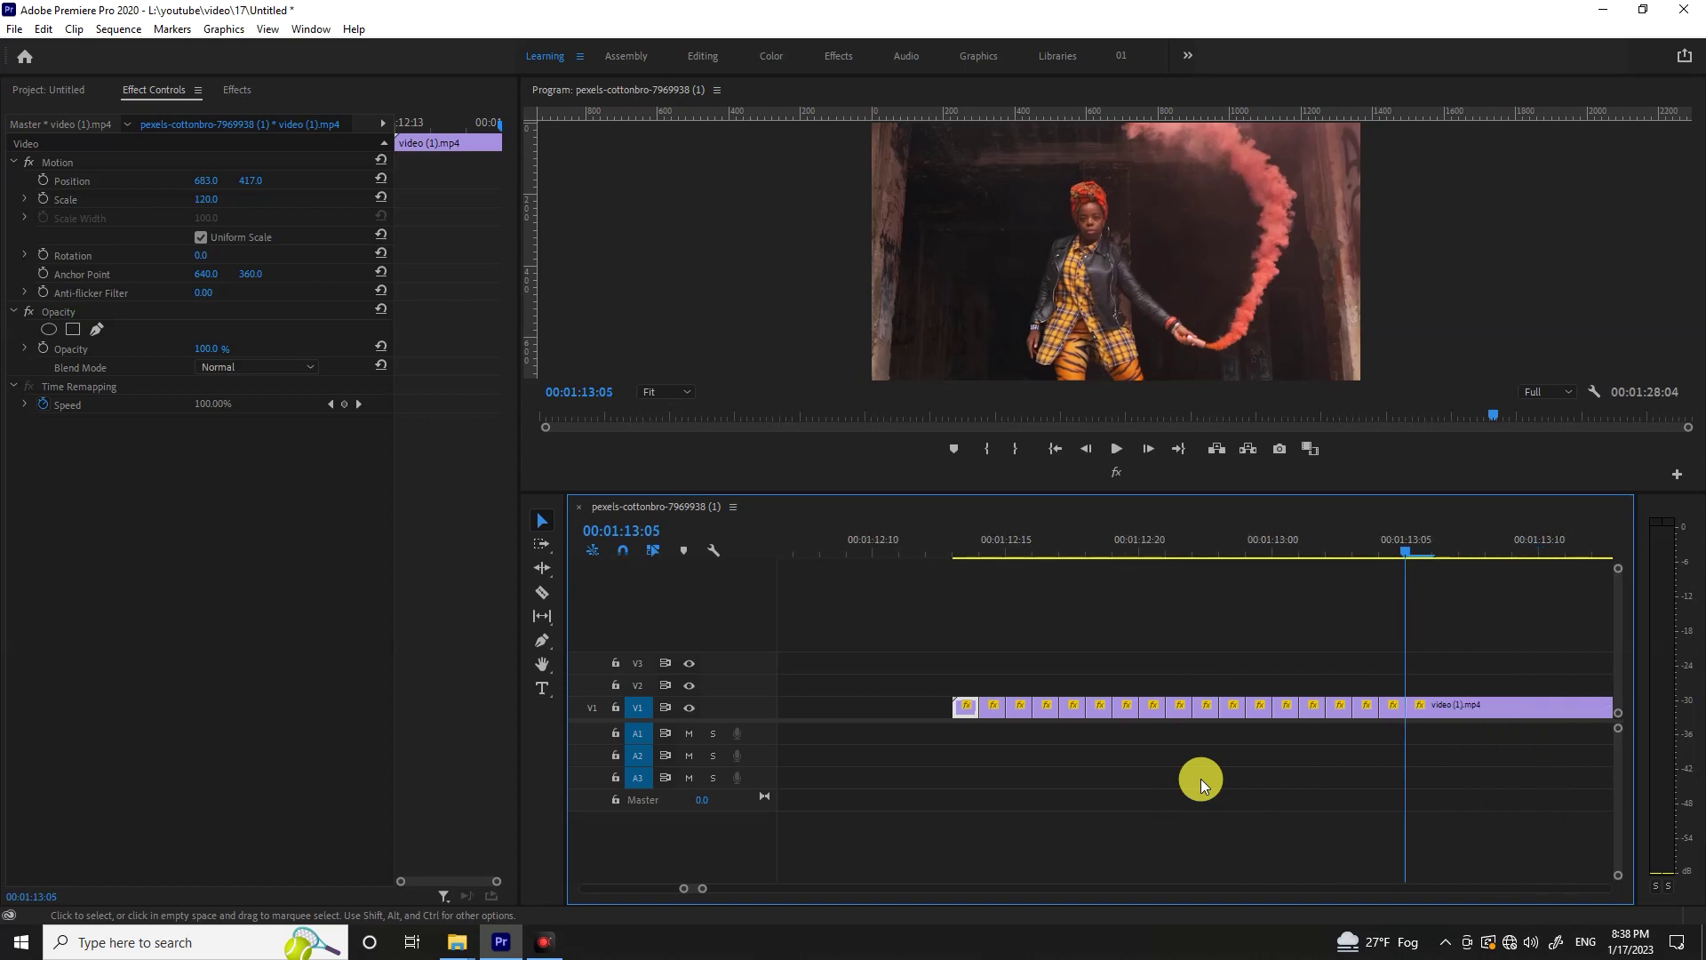
key(Right)
key(ctrl+k)
key(Right)
key(ctrl+k)
key(Right)
key(ctrl+k)
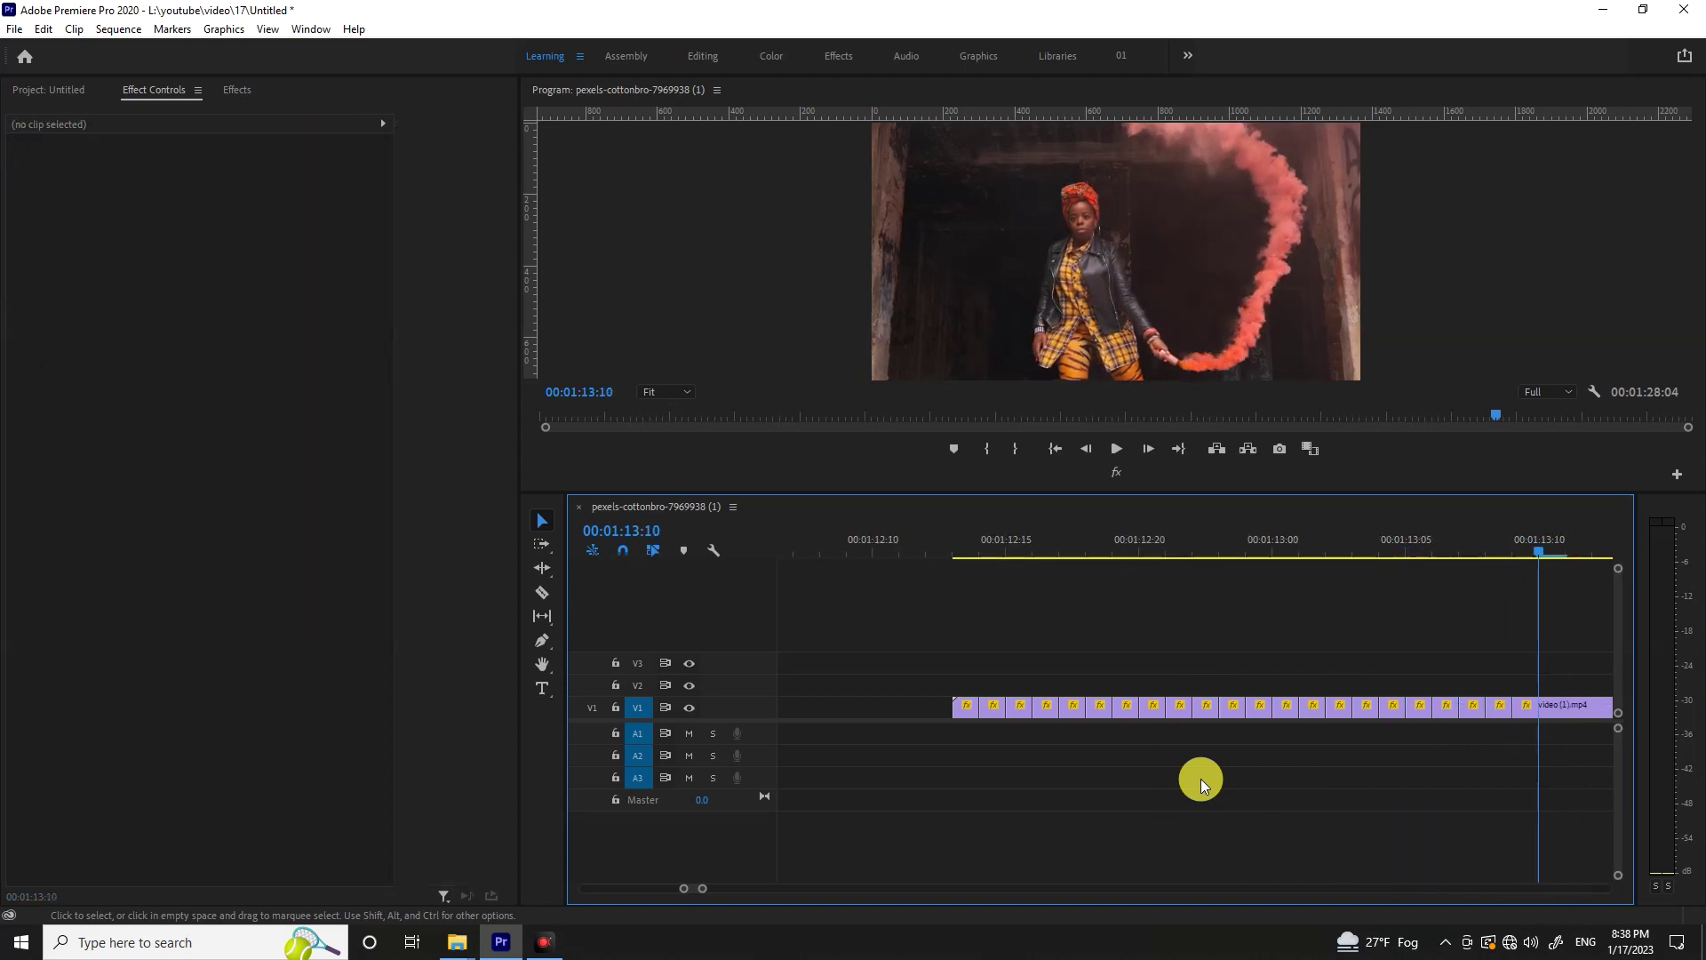
key(Right)
key(ctrl+k)
key(Right)
key(ctrl+k)
key(Right)
key(ctrl+k)
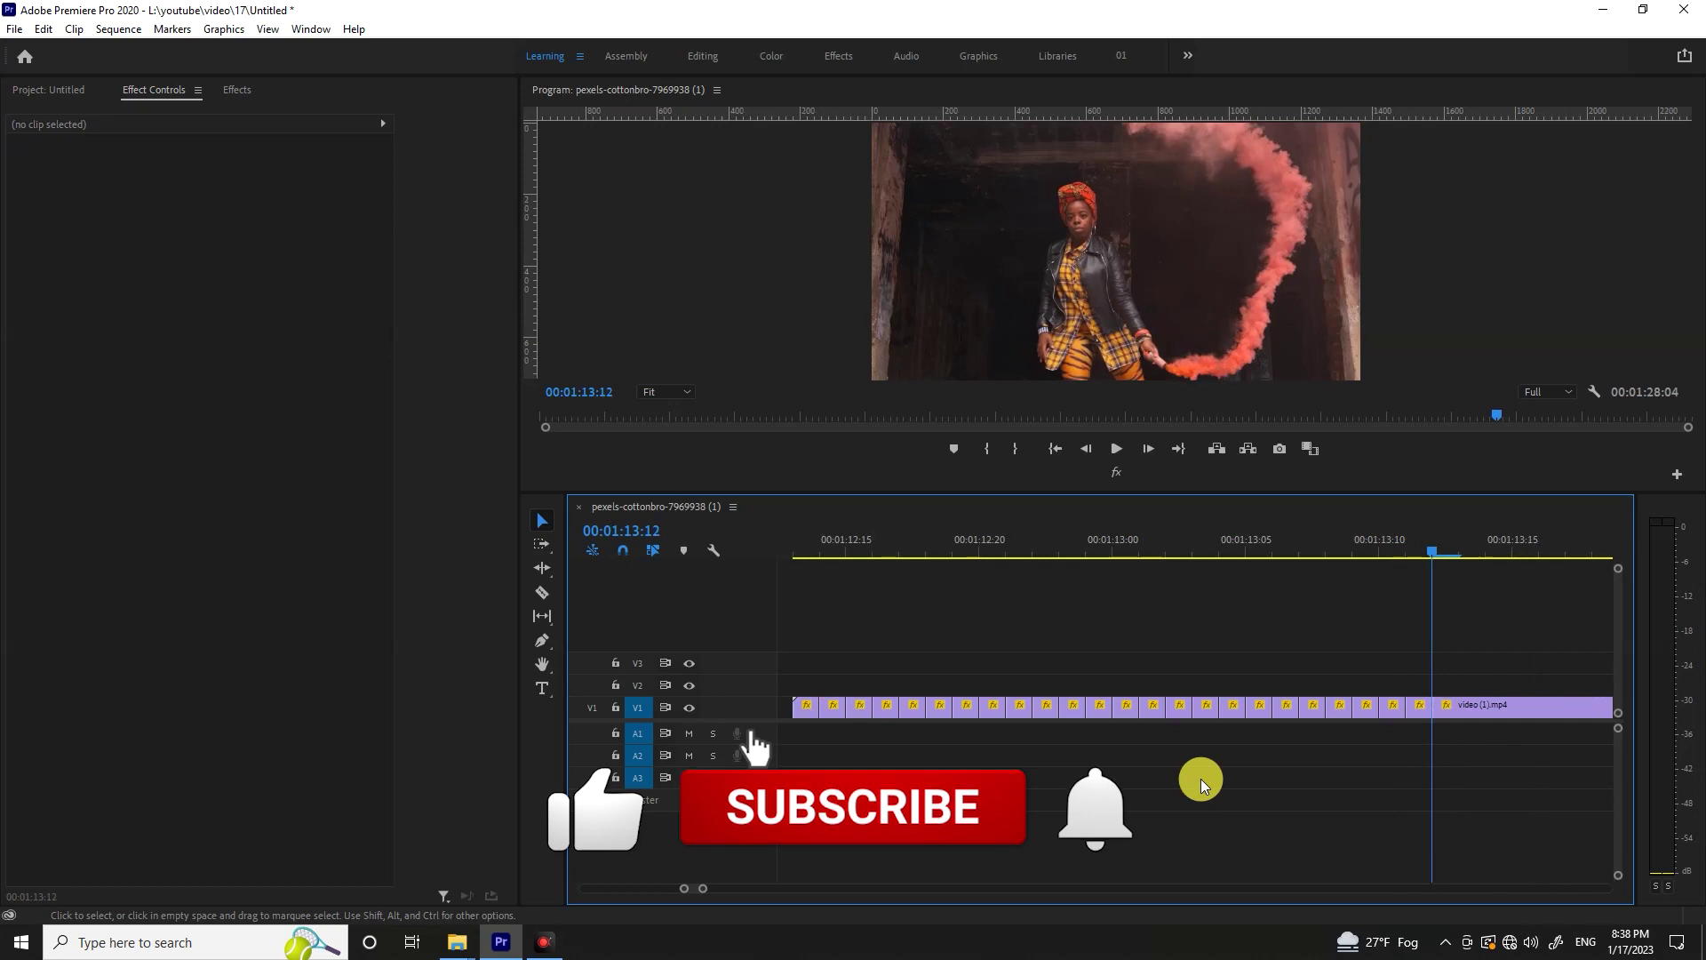
Delete every other one-frame segment of video (1).mp4 on V1, starting with the first one
click(810, 705)
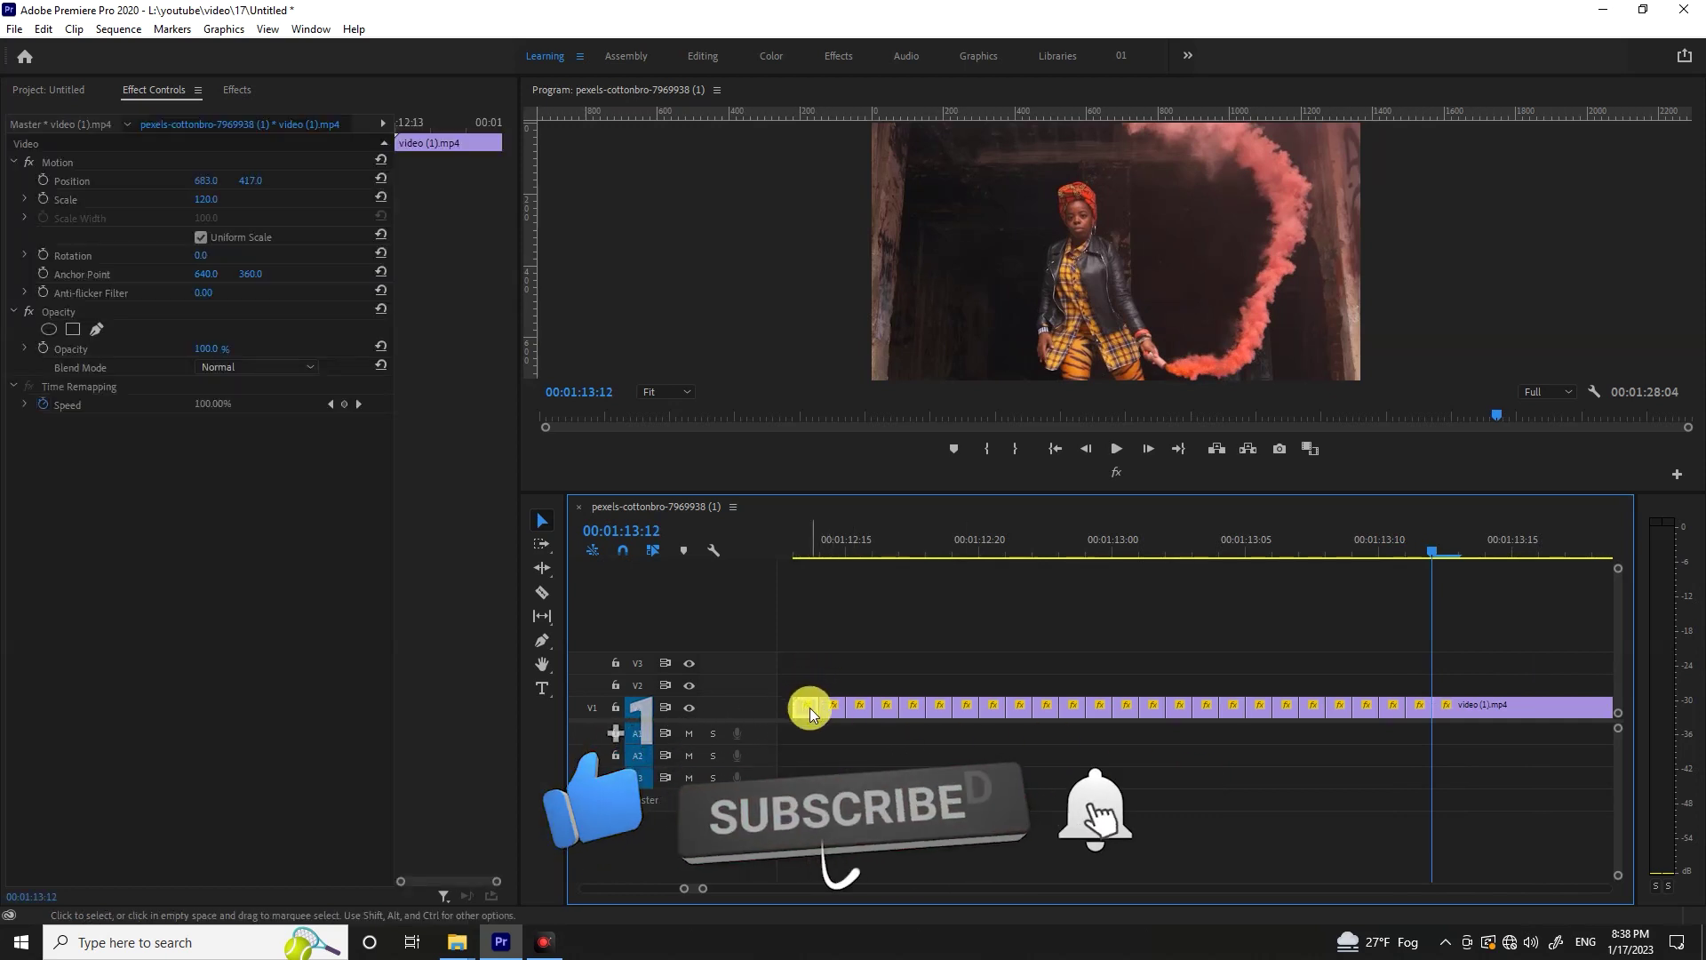
shift+click(861, 704)
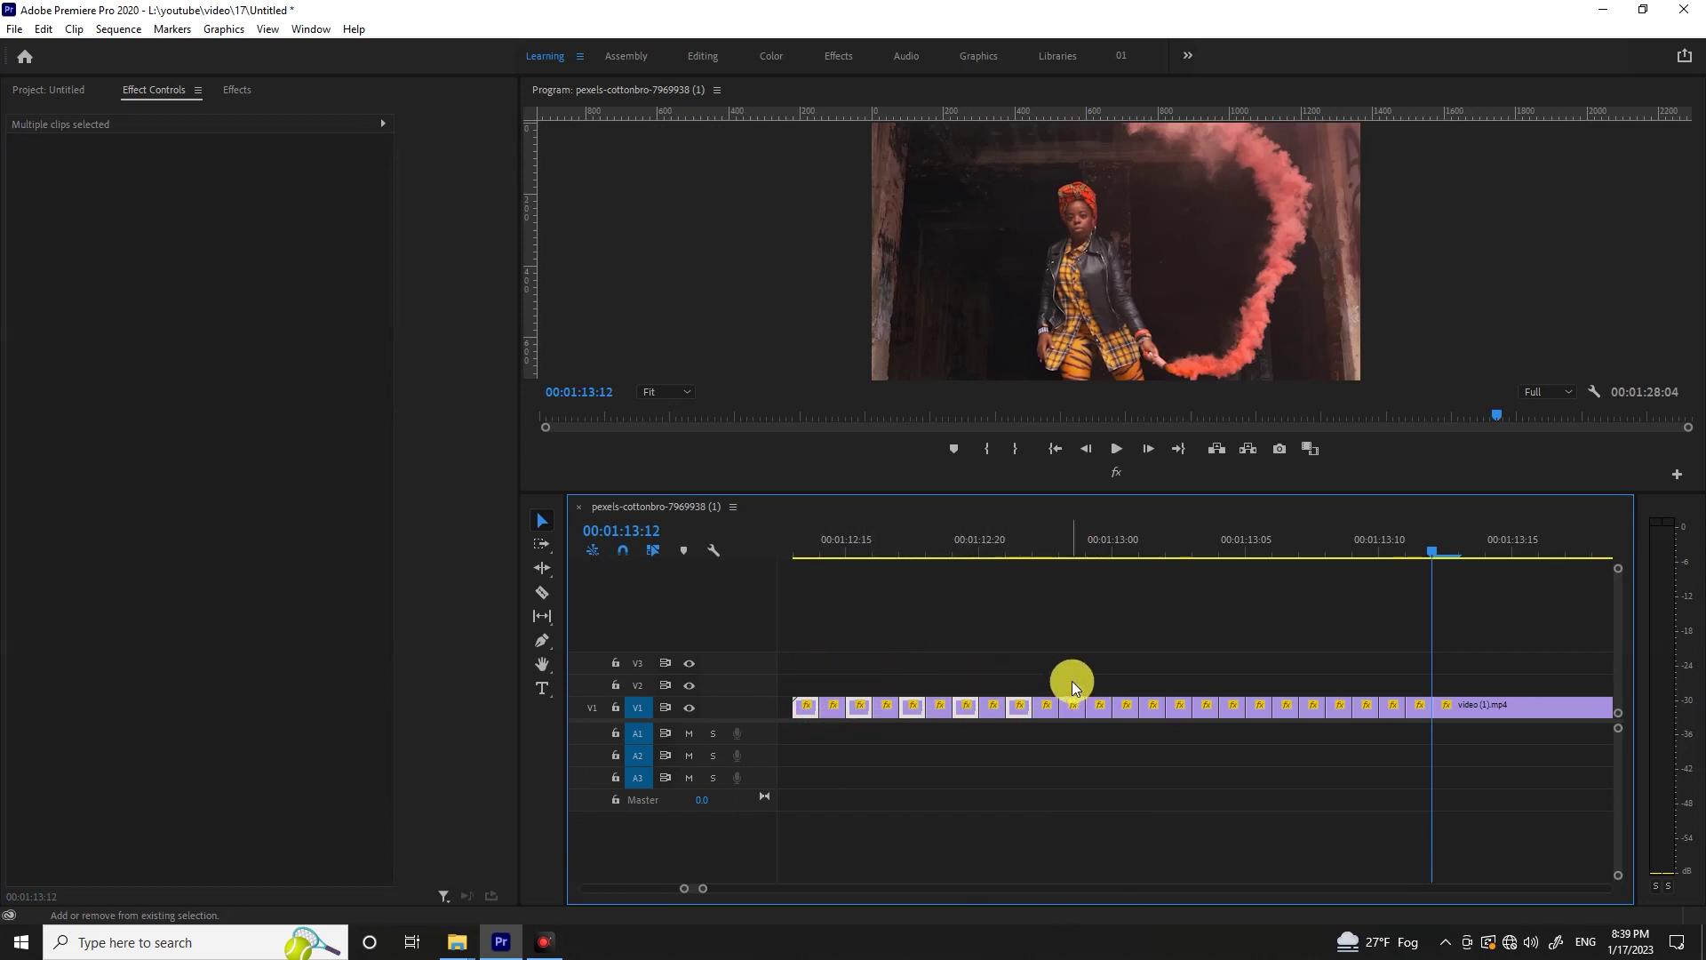
shift+click(1227, 715)
shift+click(1283, 709)
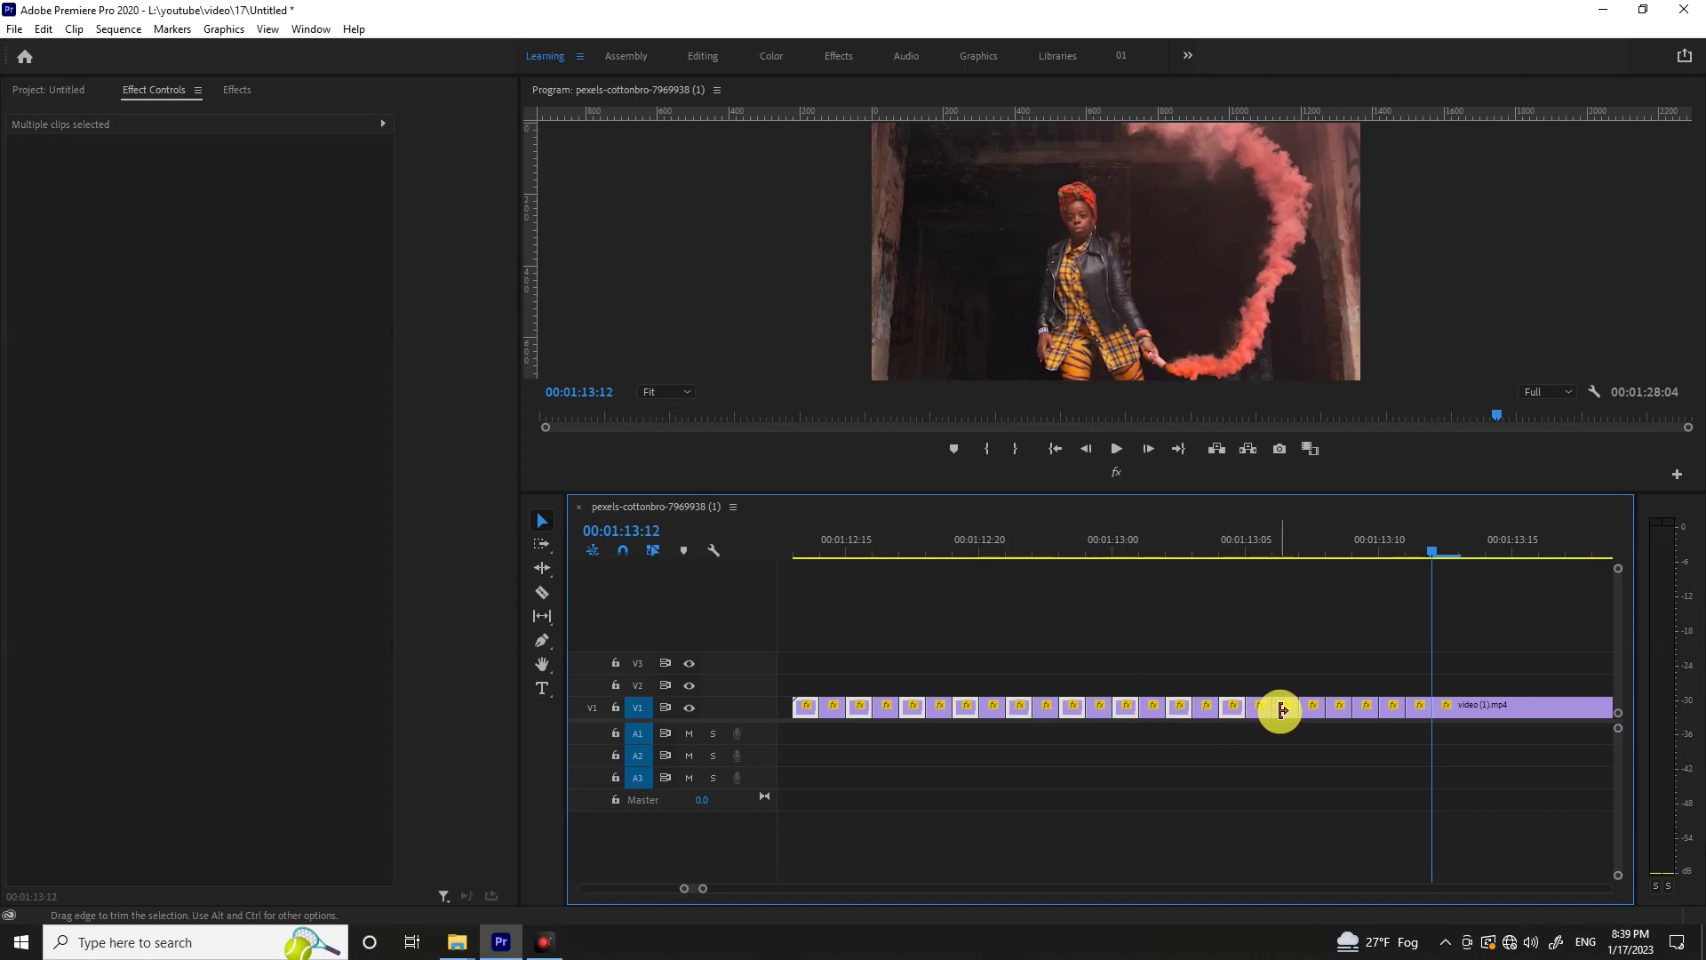
shift+click(1336, 711)
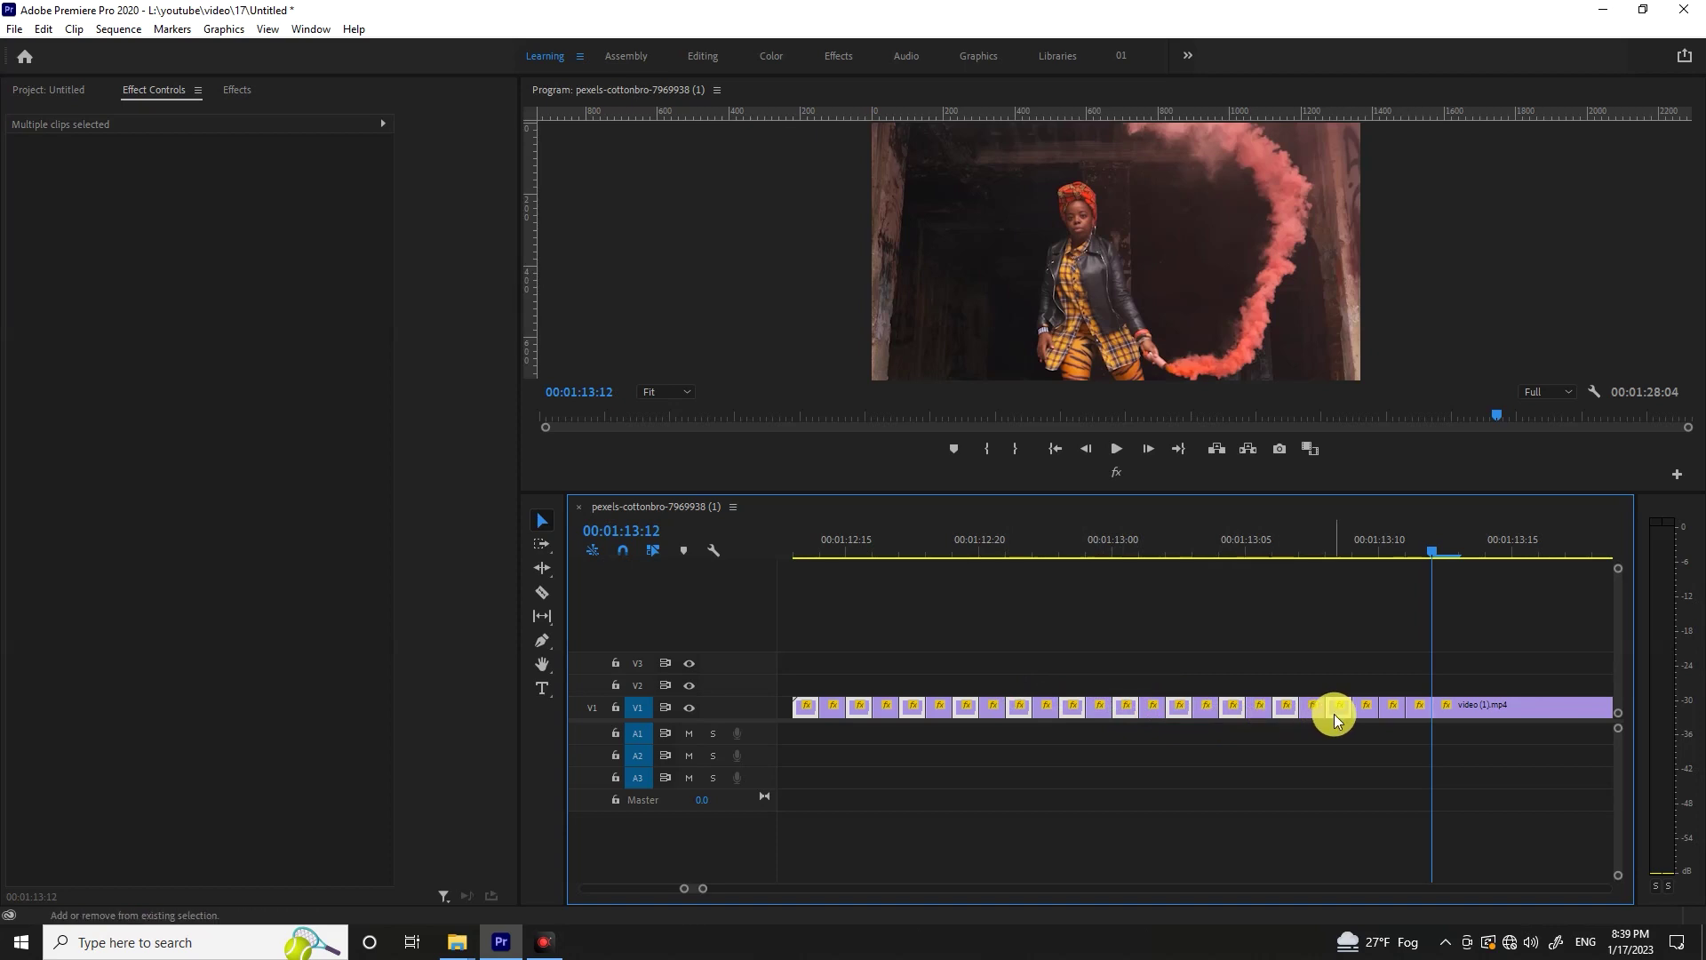
shift+click(1390, 711)
key(Delete)
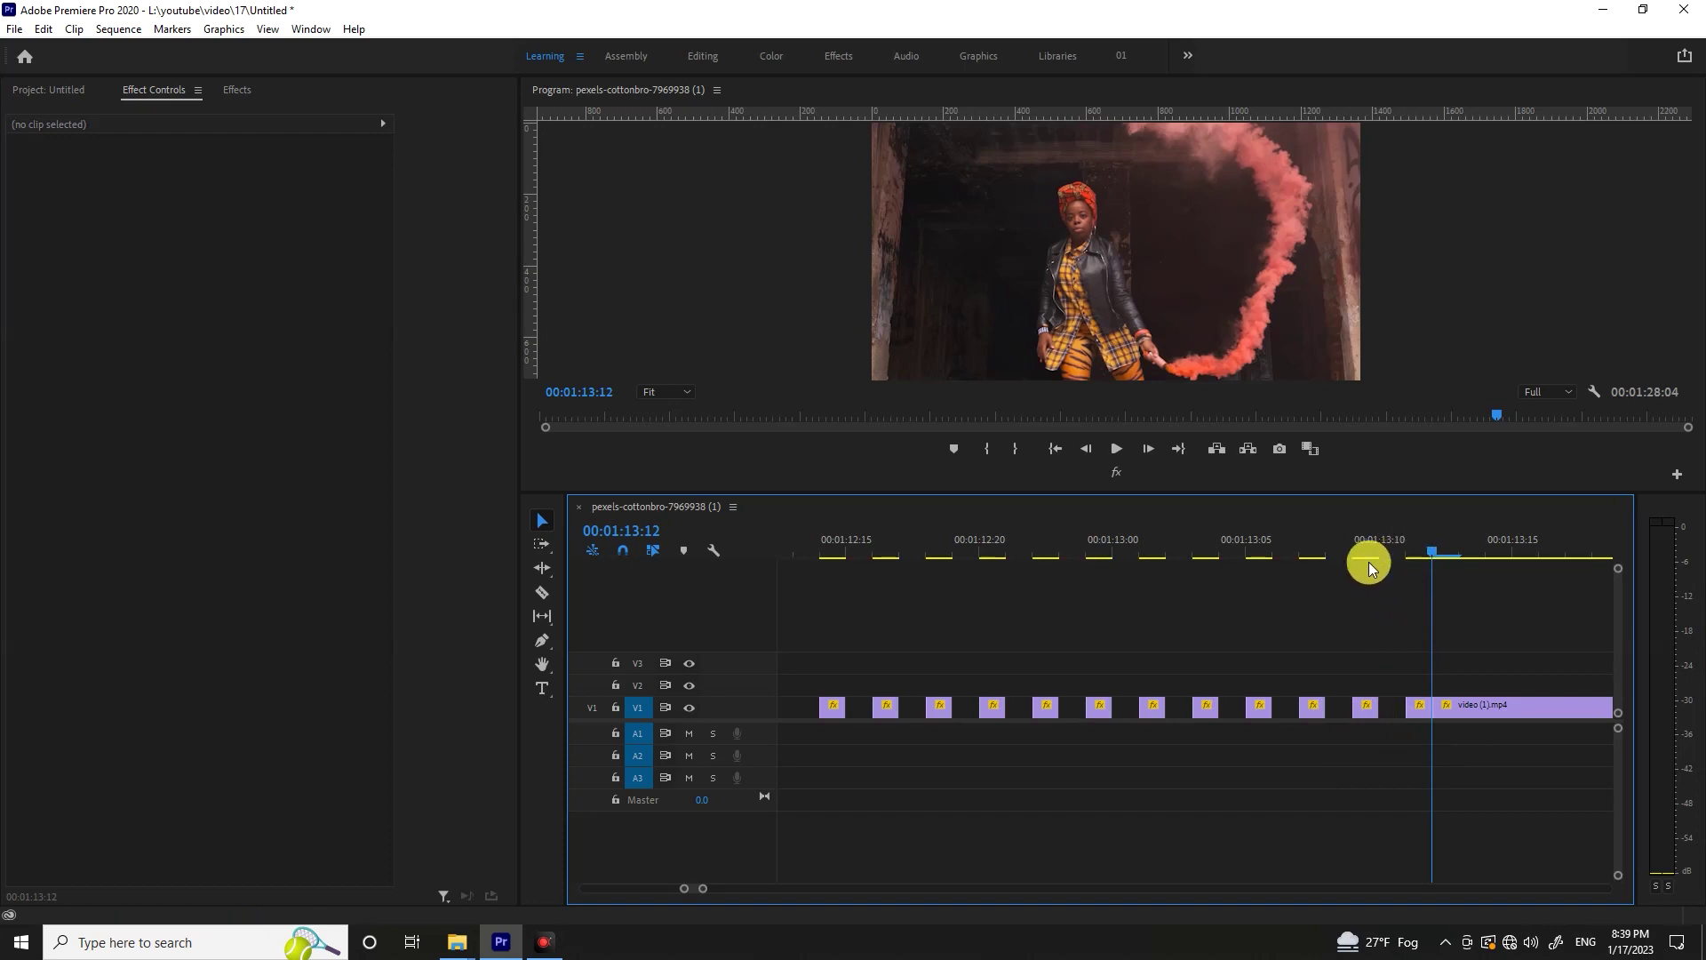
Play back the alternating one-frame segments on V1 from the beginning of the cut section
drag(1339, 557, 829, 610)
key(space)
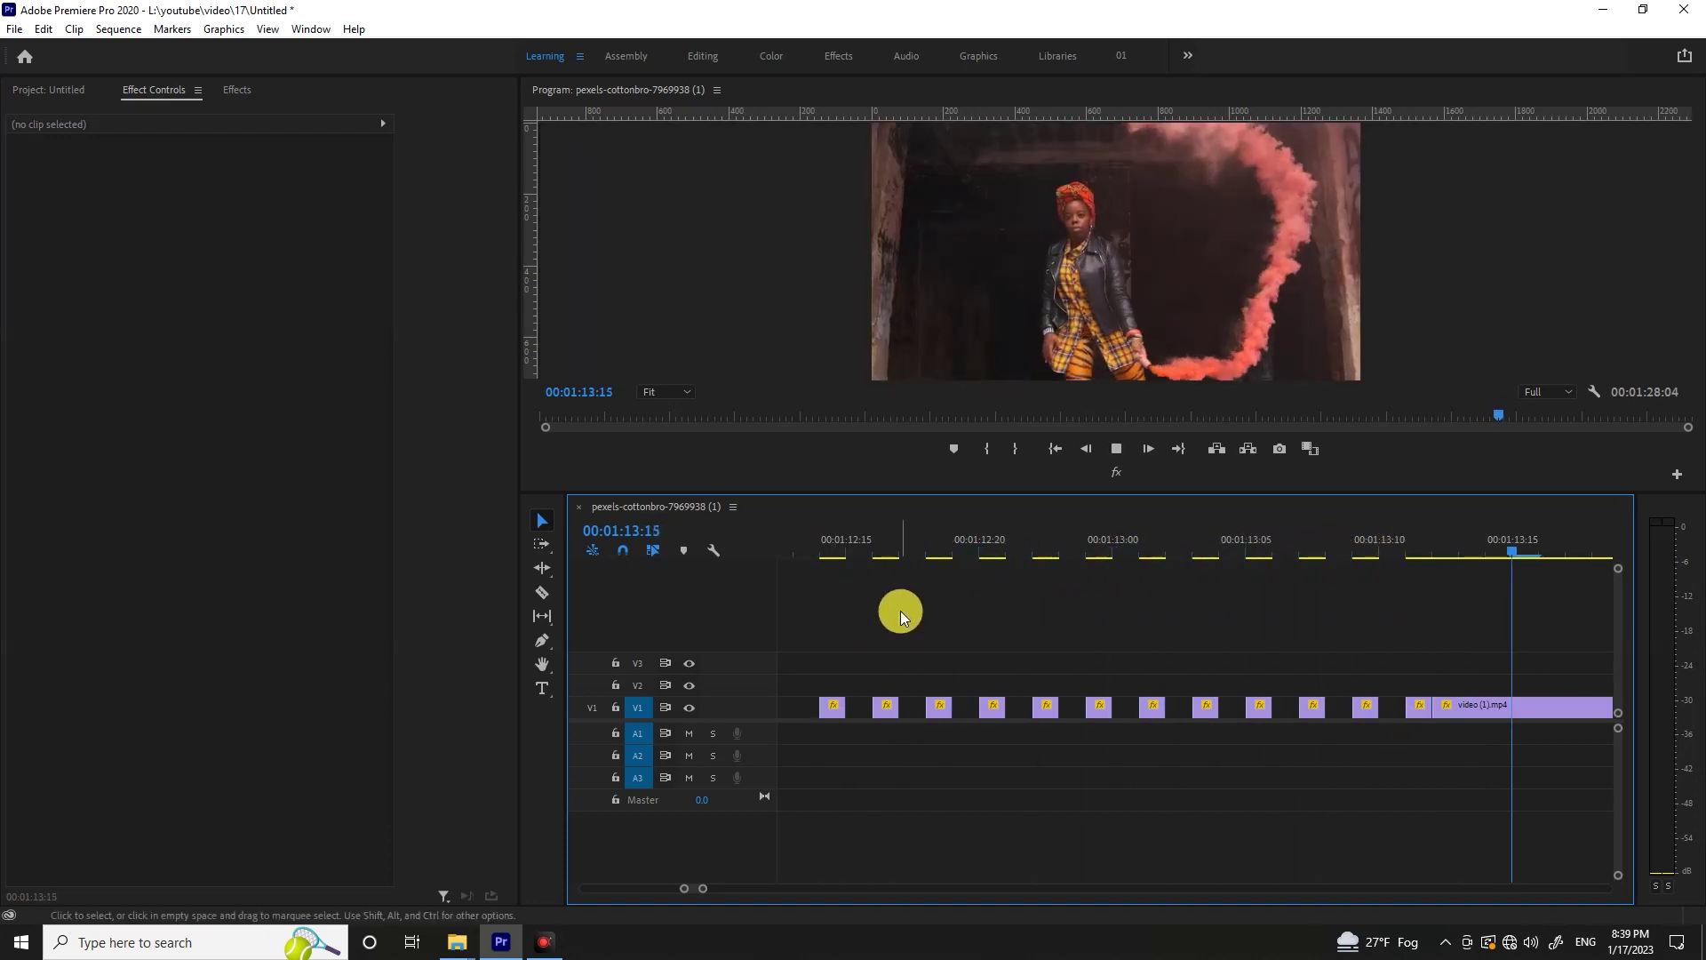
drag(888, 552, 791, 573)
key(space)
drag(947, 555, 791, 578)
Move the cut segments and remaining clip to V2, with an uncut video (1).mp4 beneath them on V1 from 00:01:12:14
scroll(830, 583, up, 3)
click(848, 544)
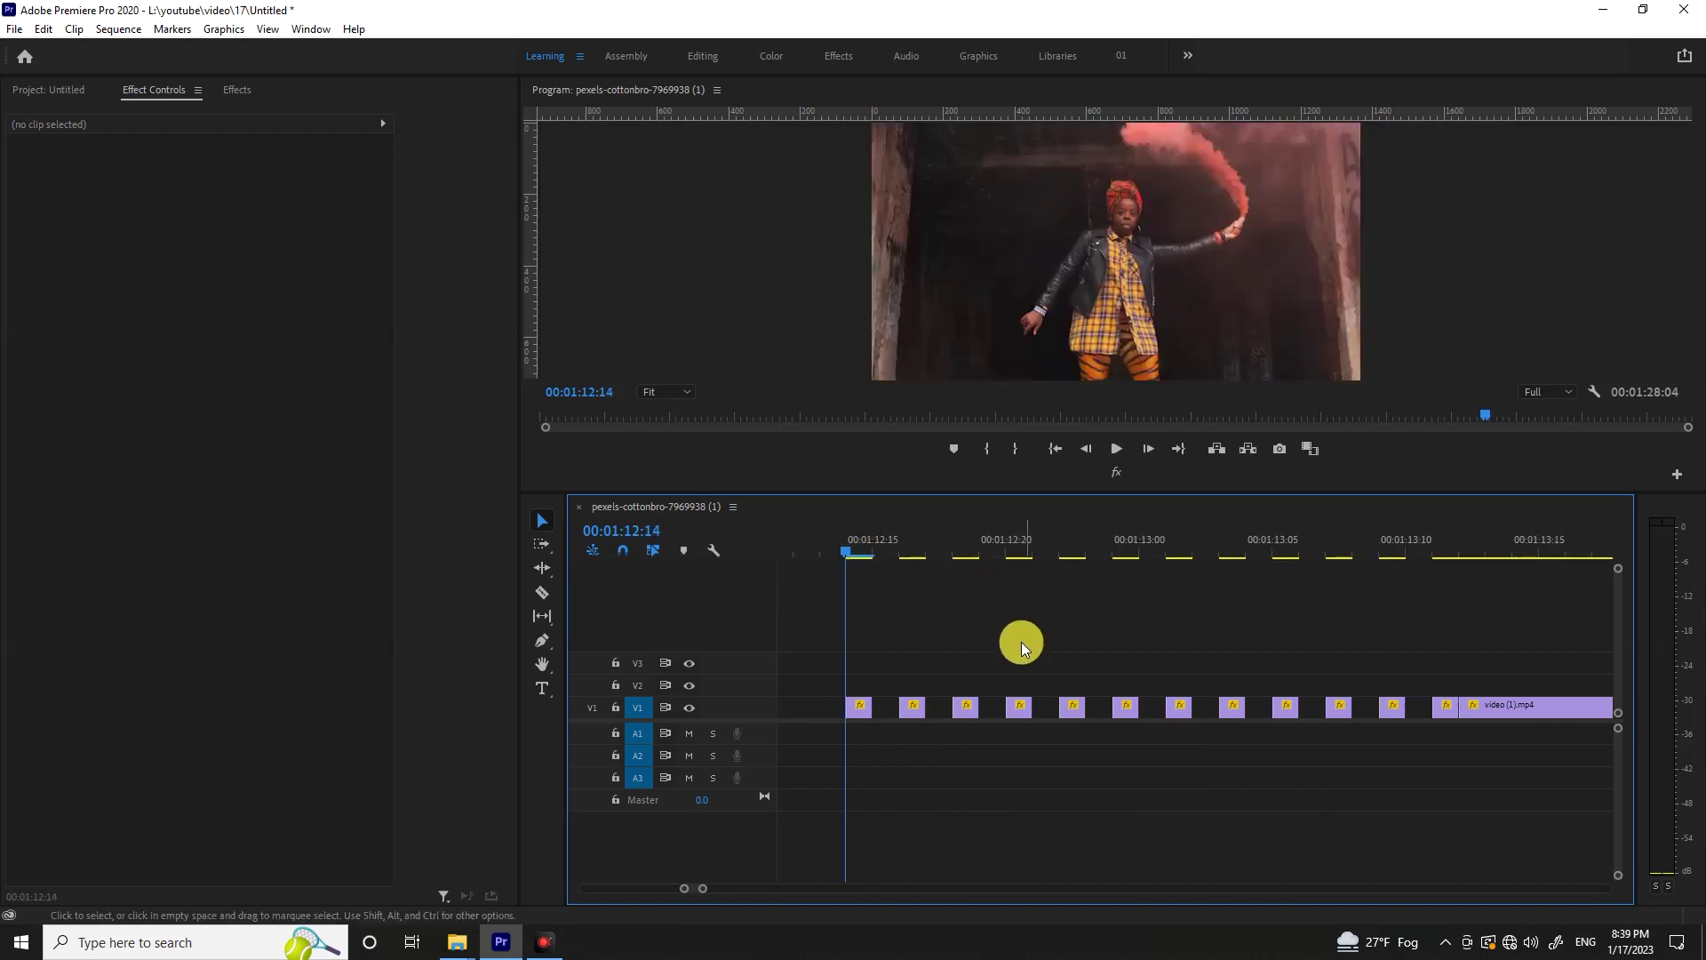
scroll(1038, 649, down, 3)
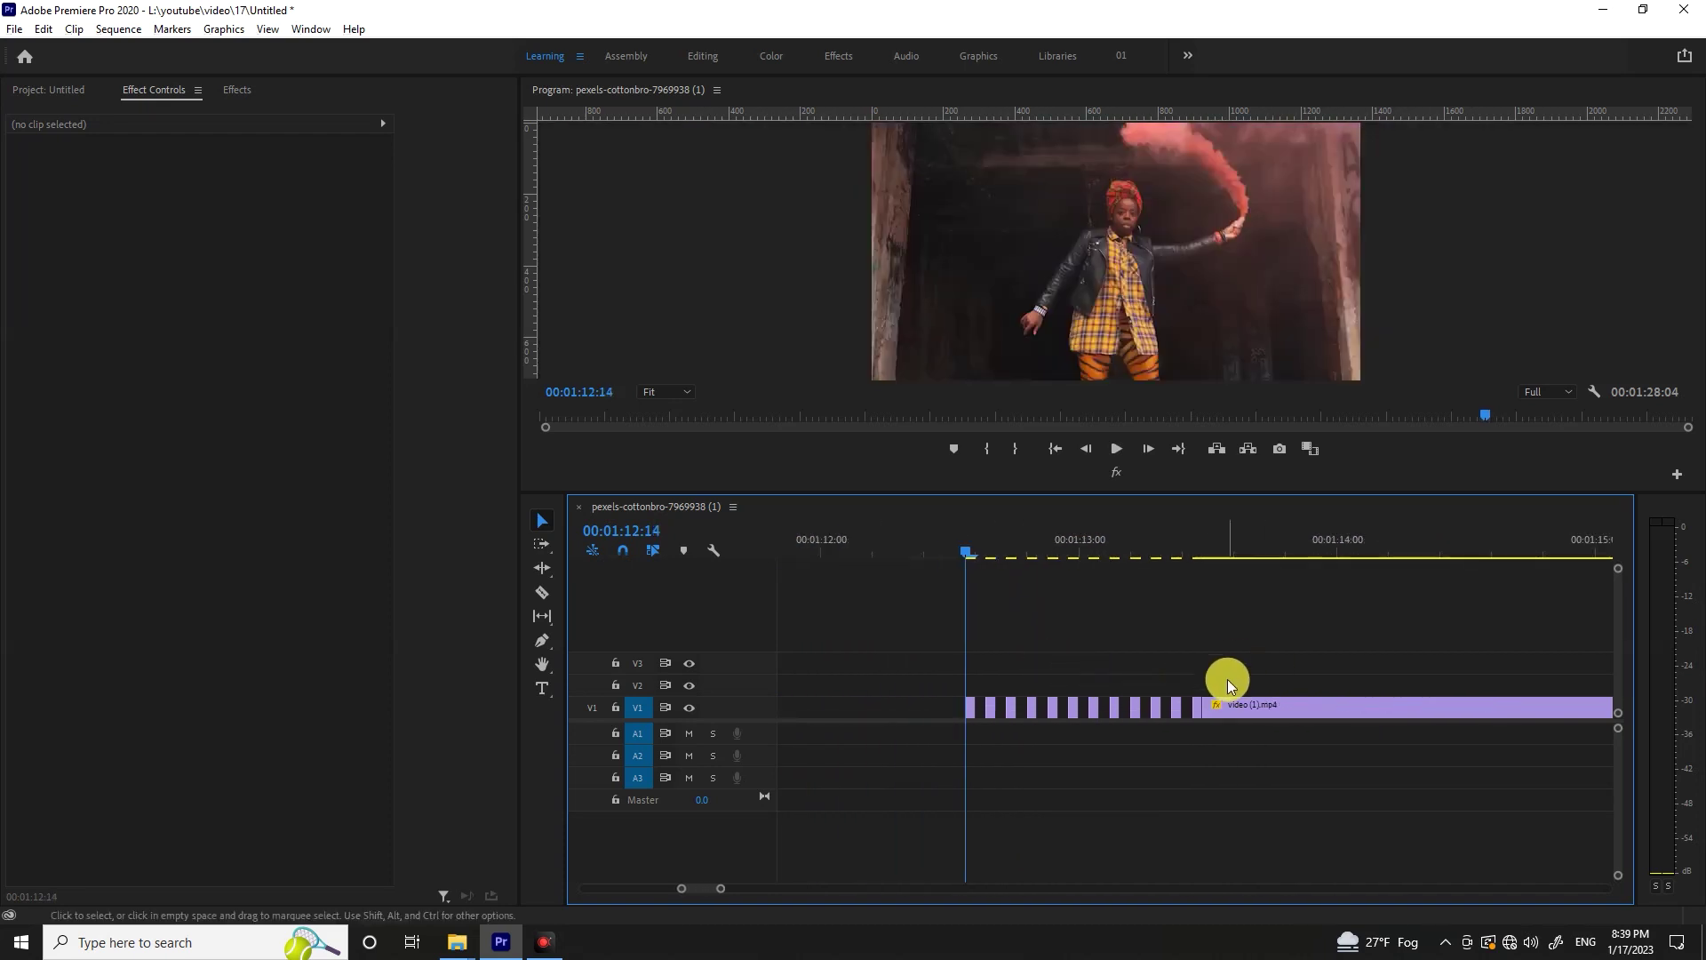
drag(1086, 683, 964, 718)
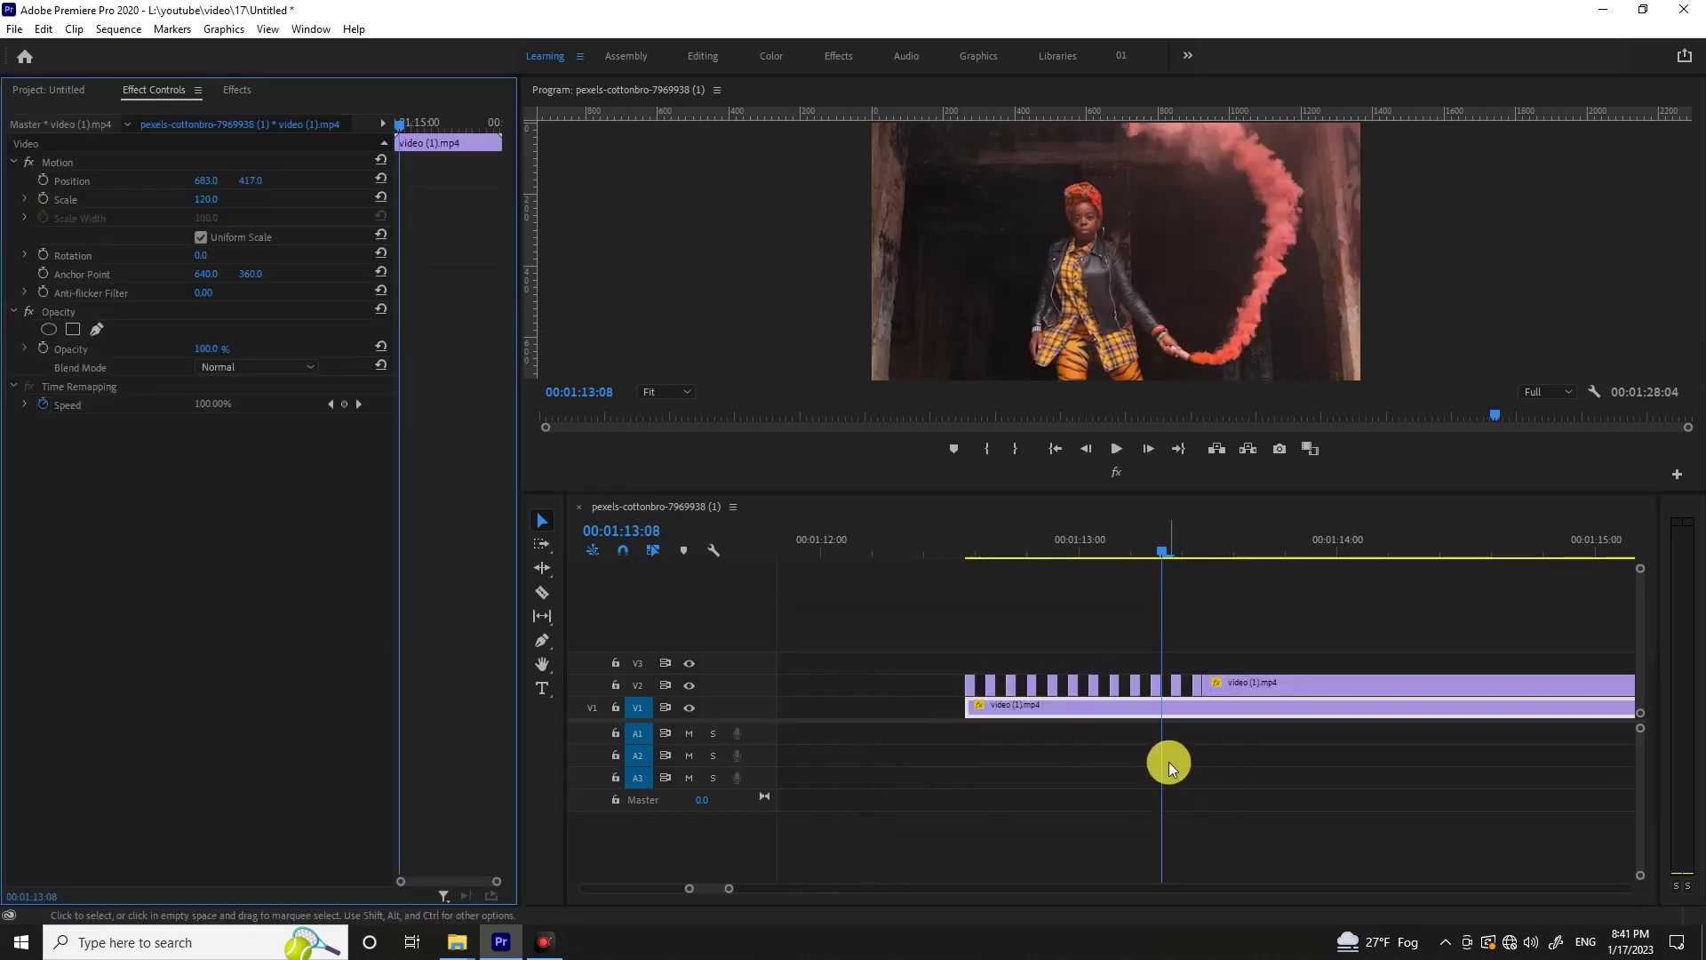
Apply the Horizontal Flip effect to the uncut video (1).mp4 on V1 and show its effect settings
click(237, 91)
click(134, 115)
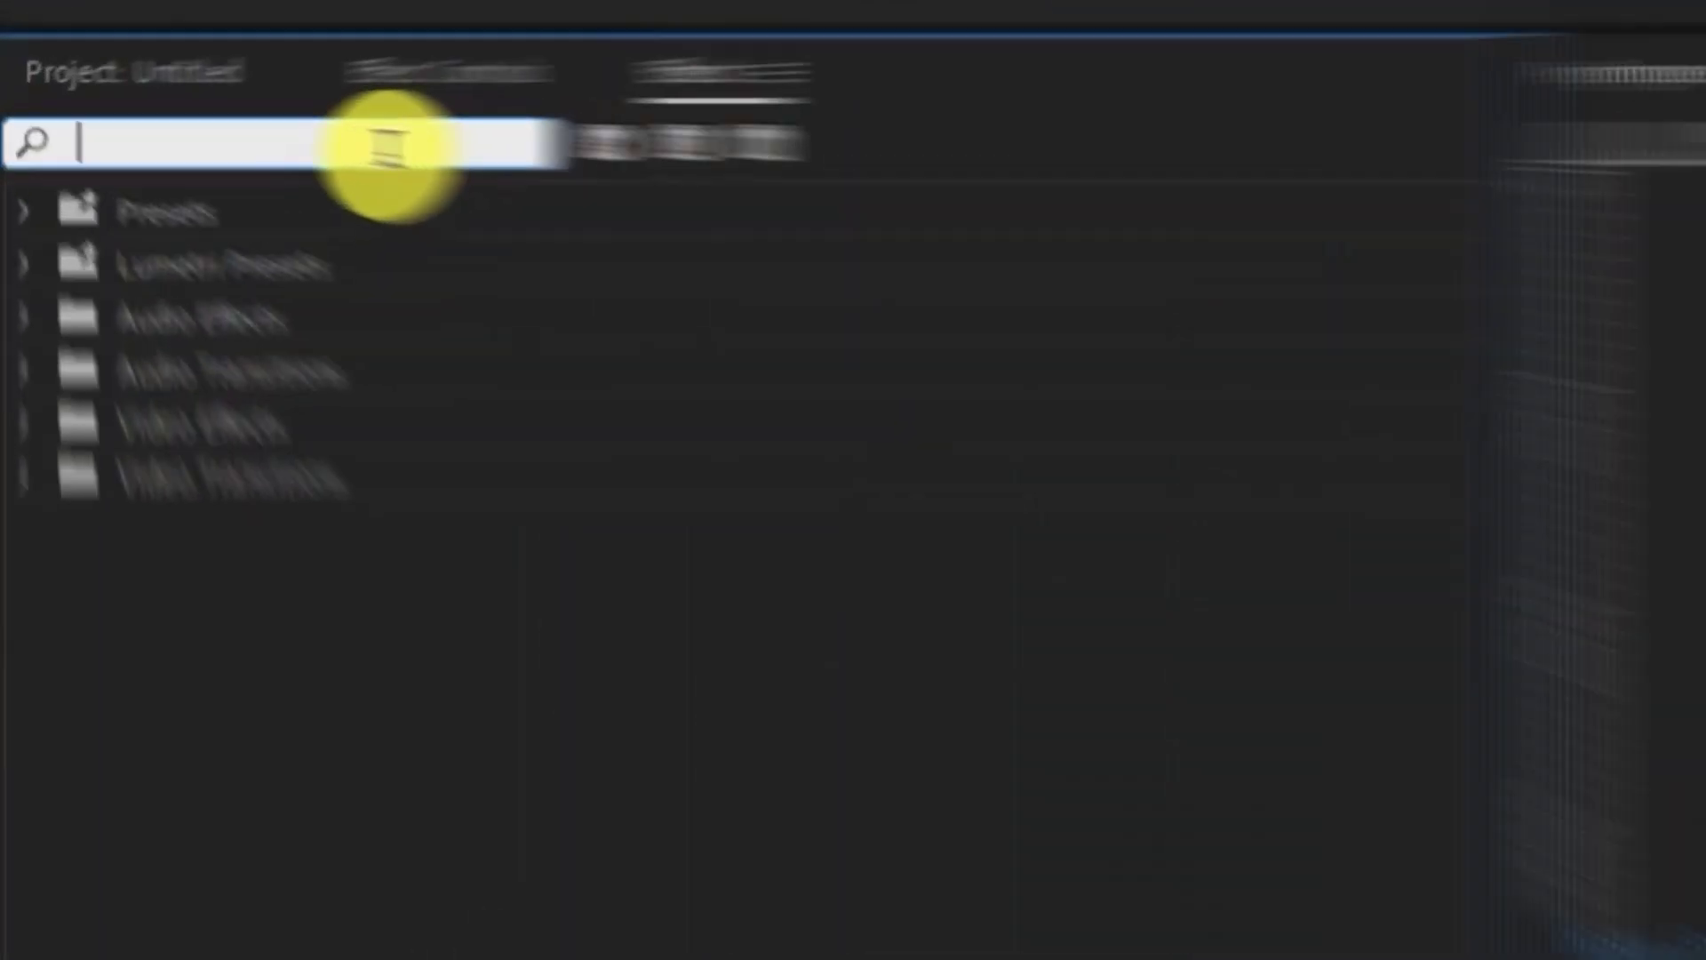
text(HORI)
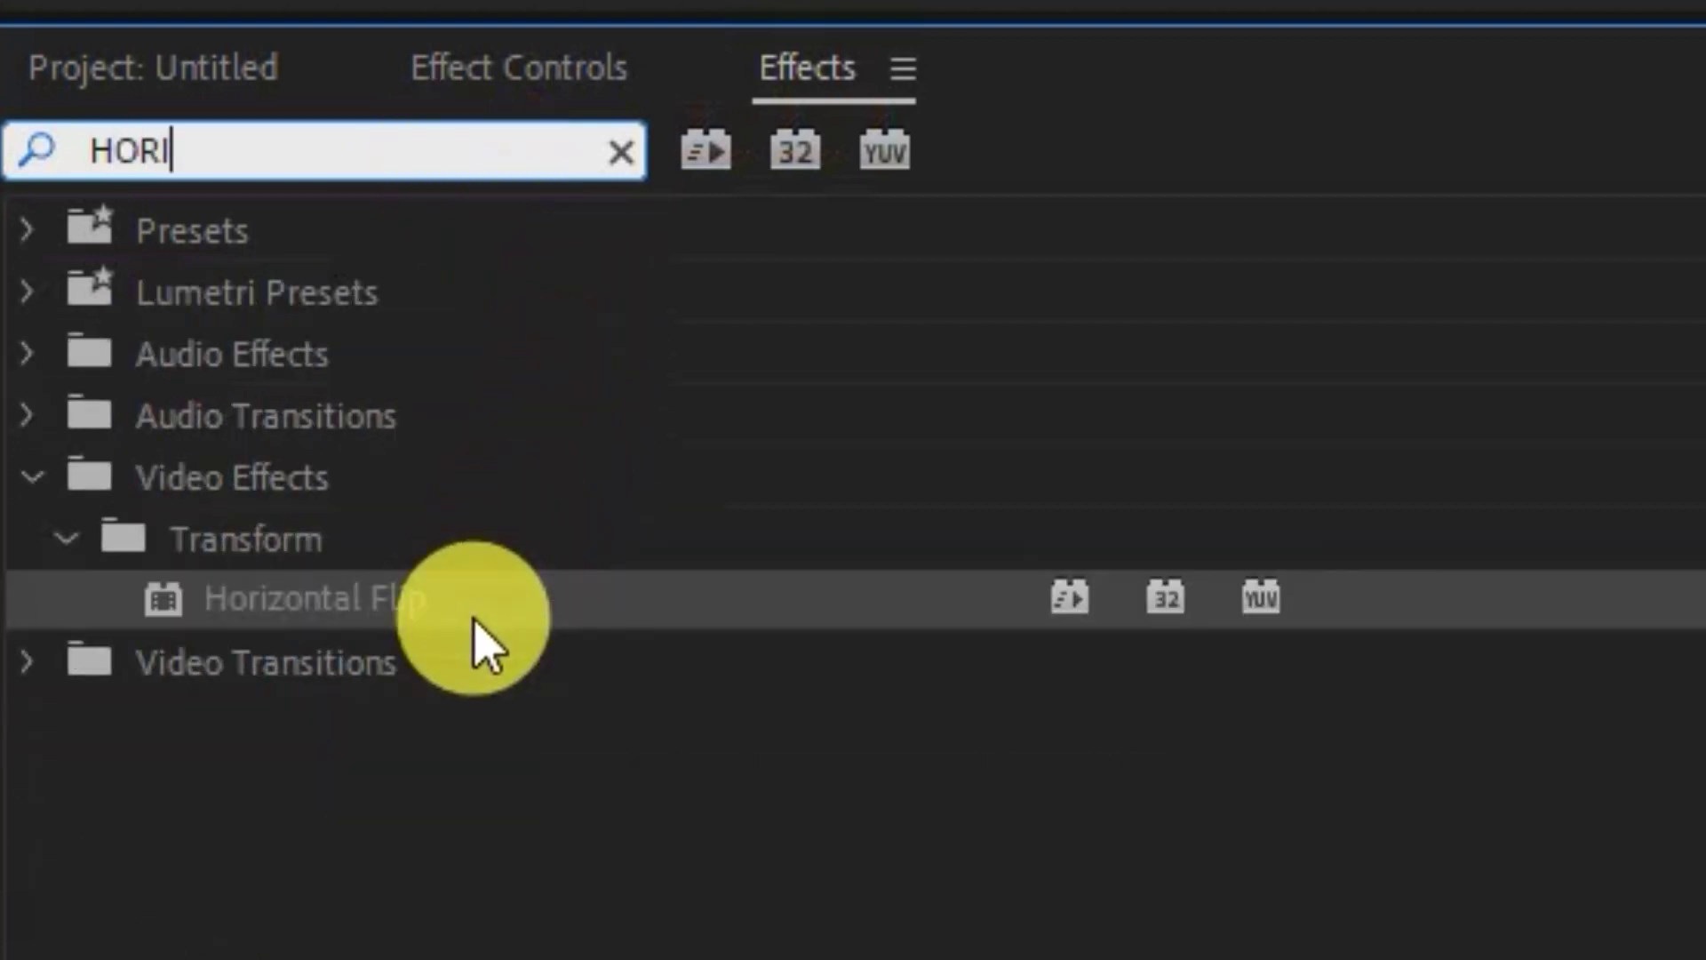
drag(484, 609, 522, 614)
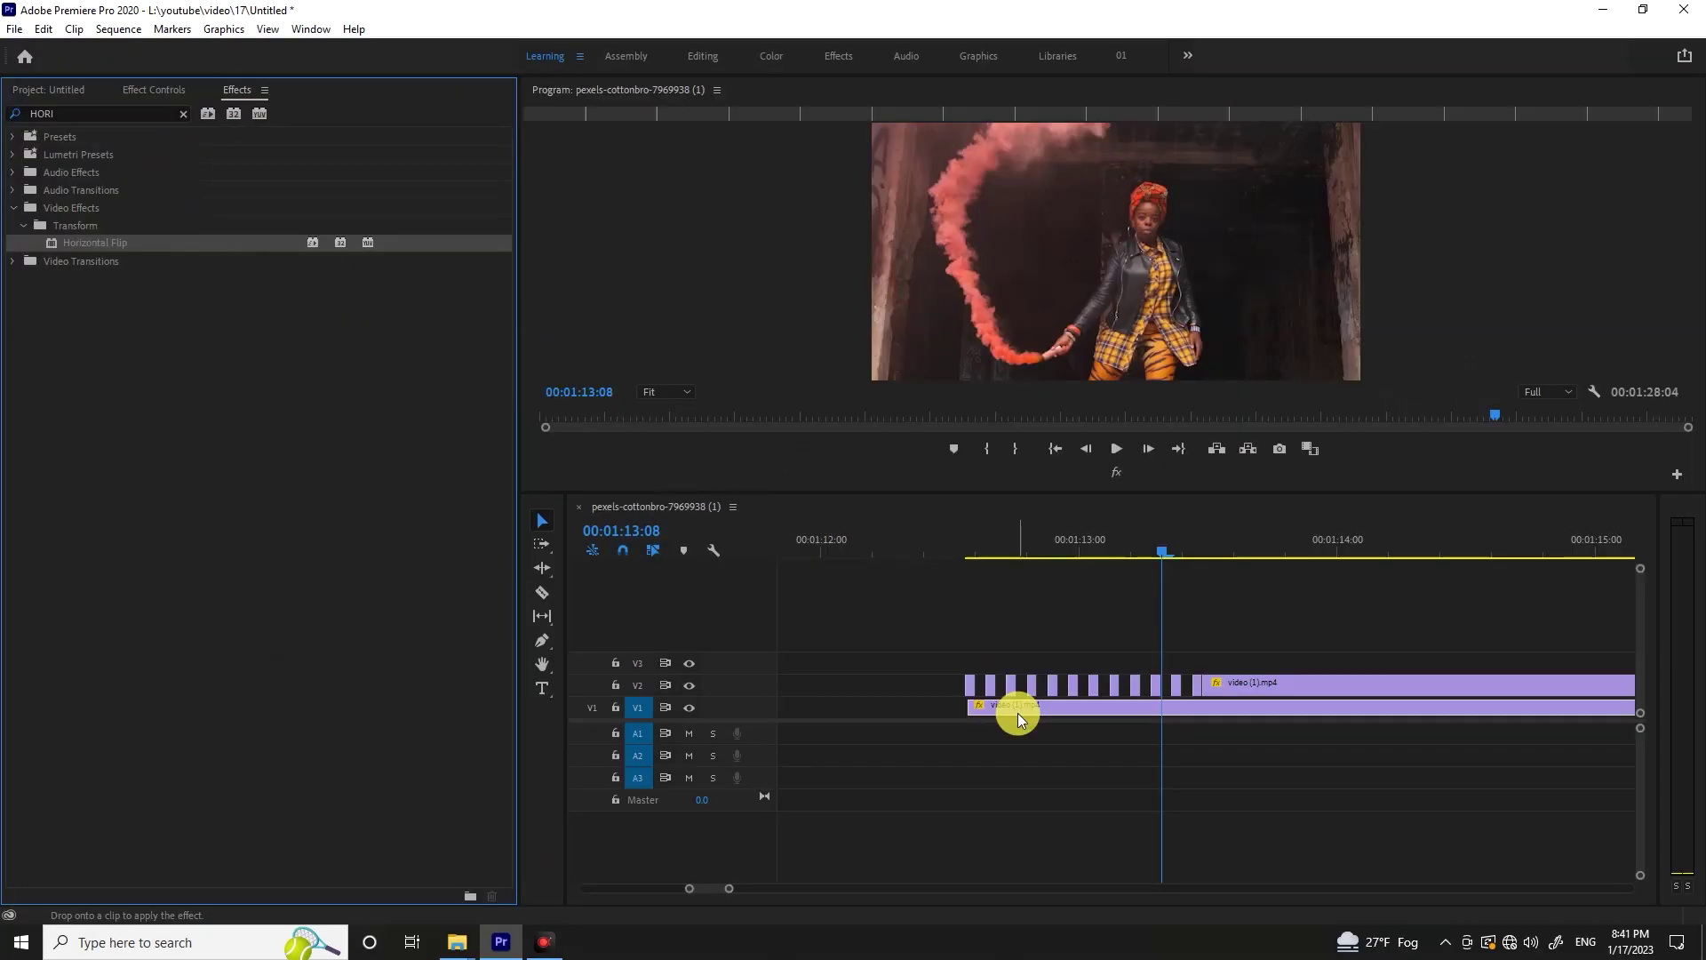
drag(1016, 712, 1016, 712)
click(156, 90)
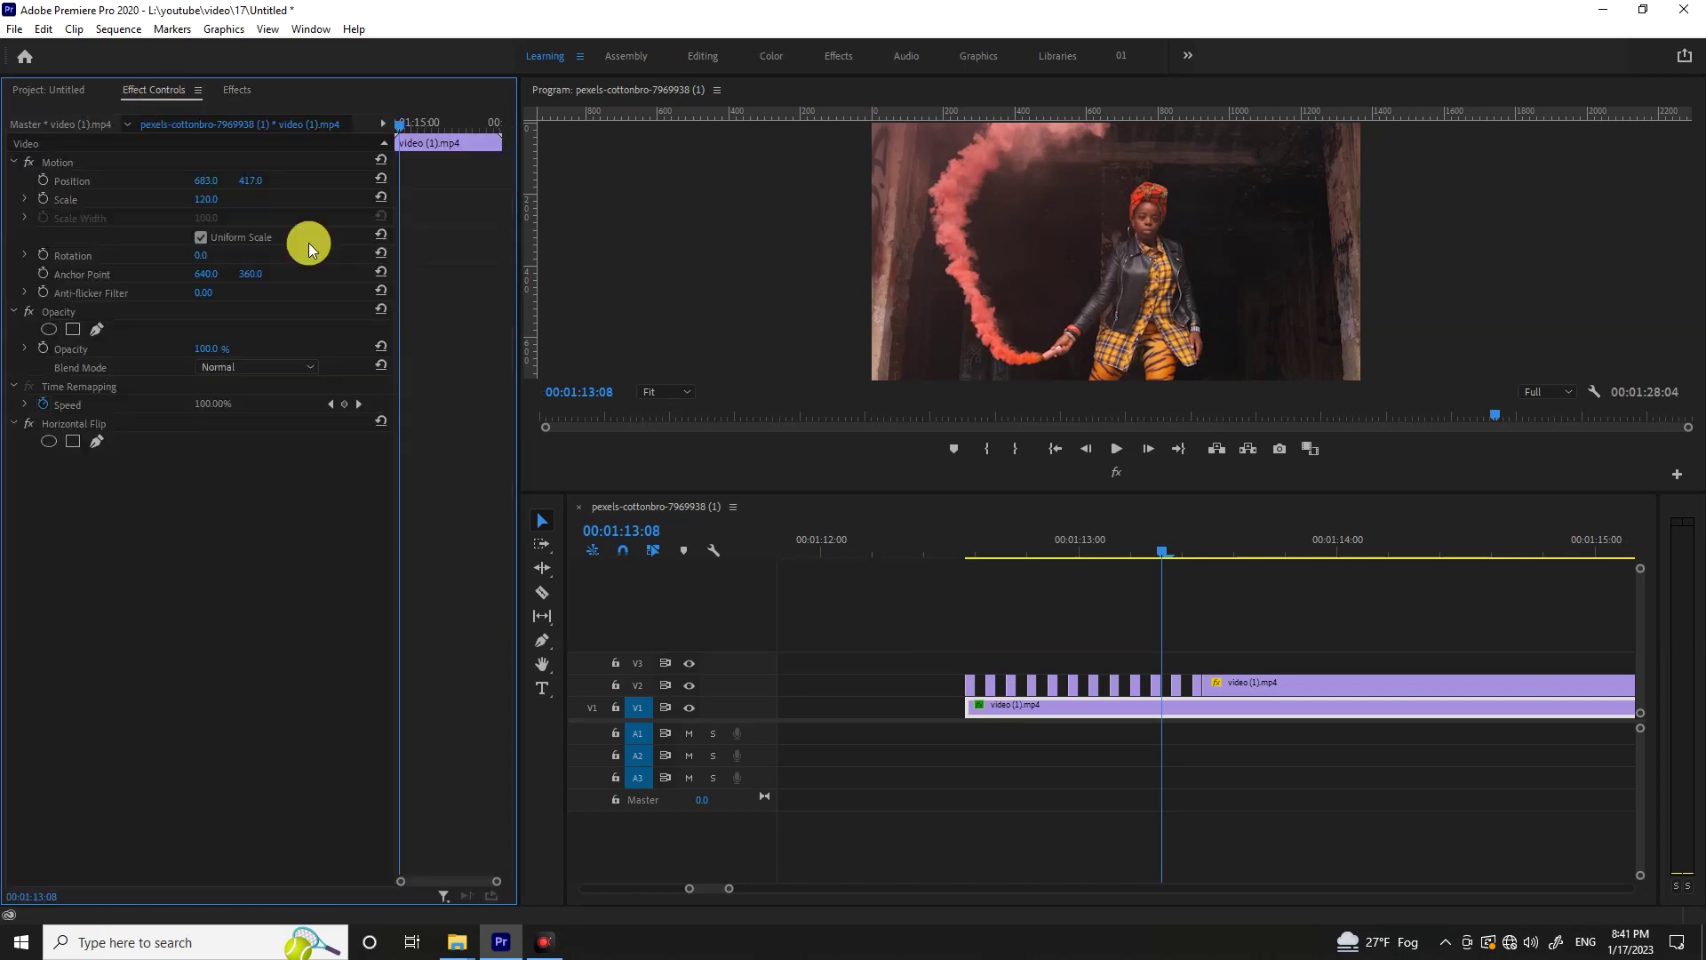
Preview the alternating flipped frames and return the playhead to 00:01:12:13
key(space)
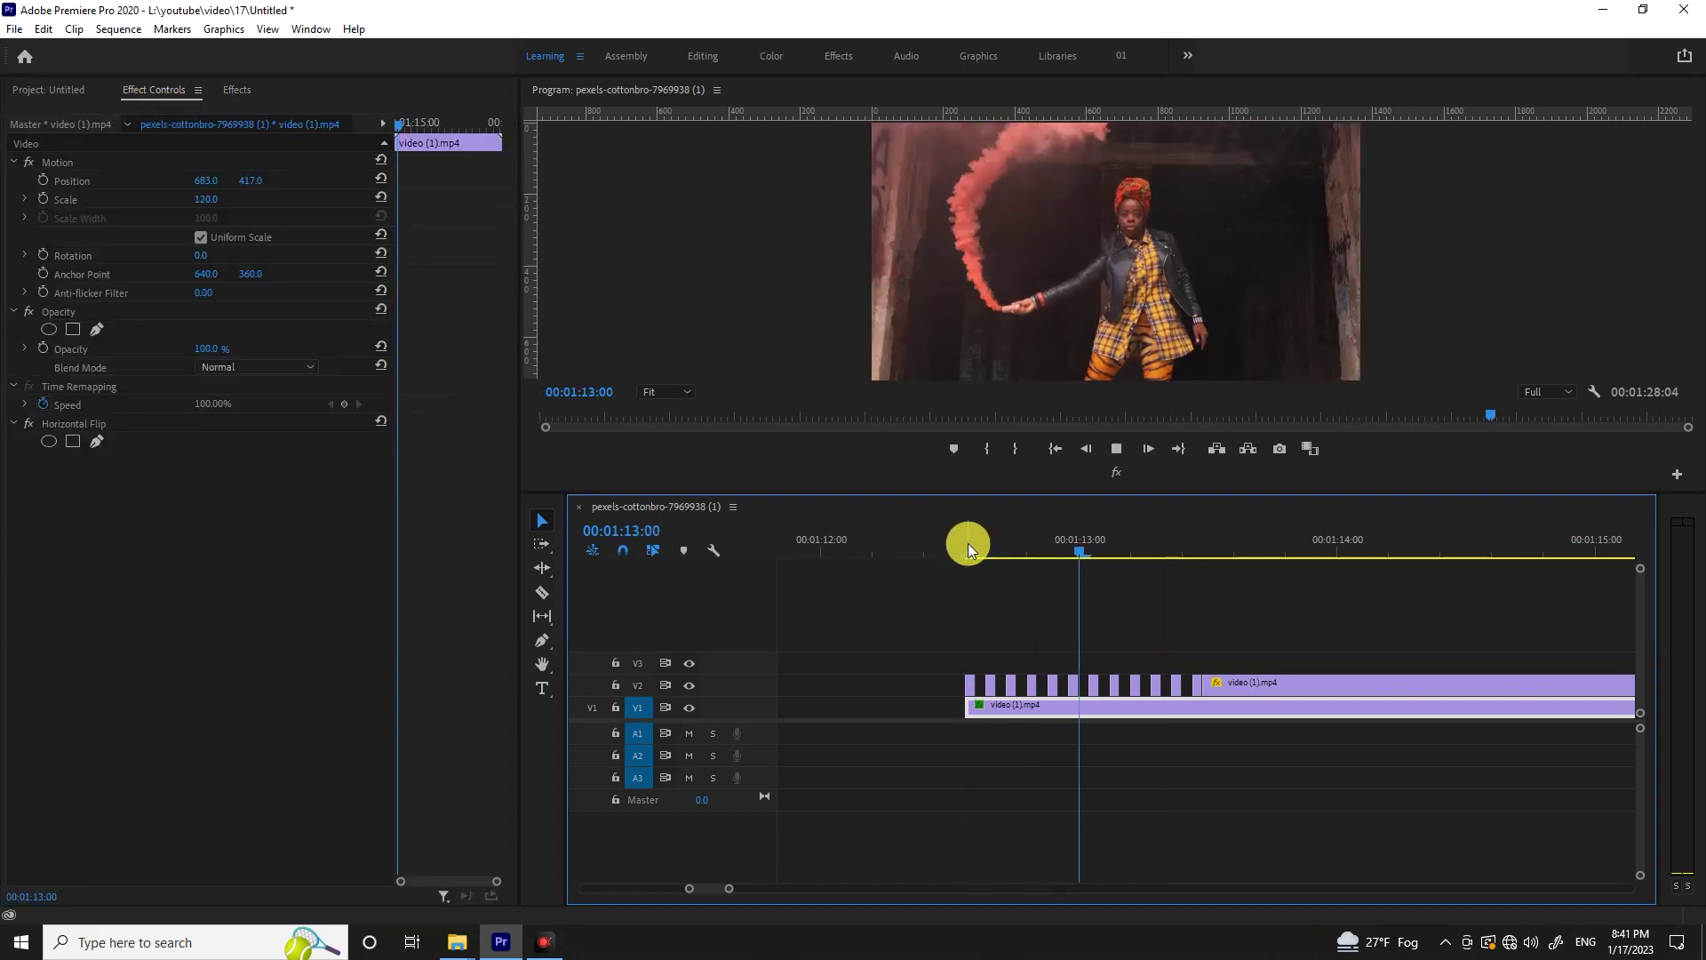
click(957, 540)
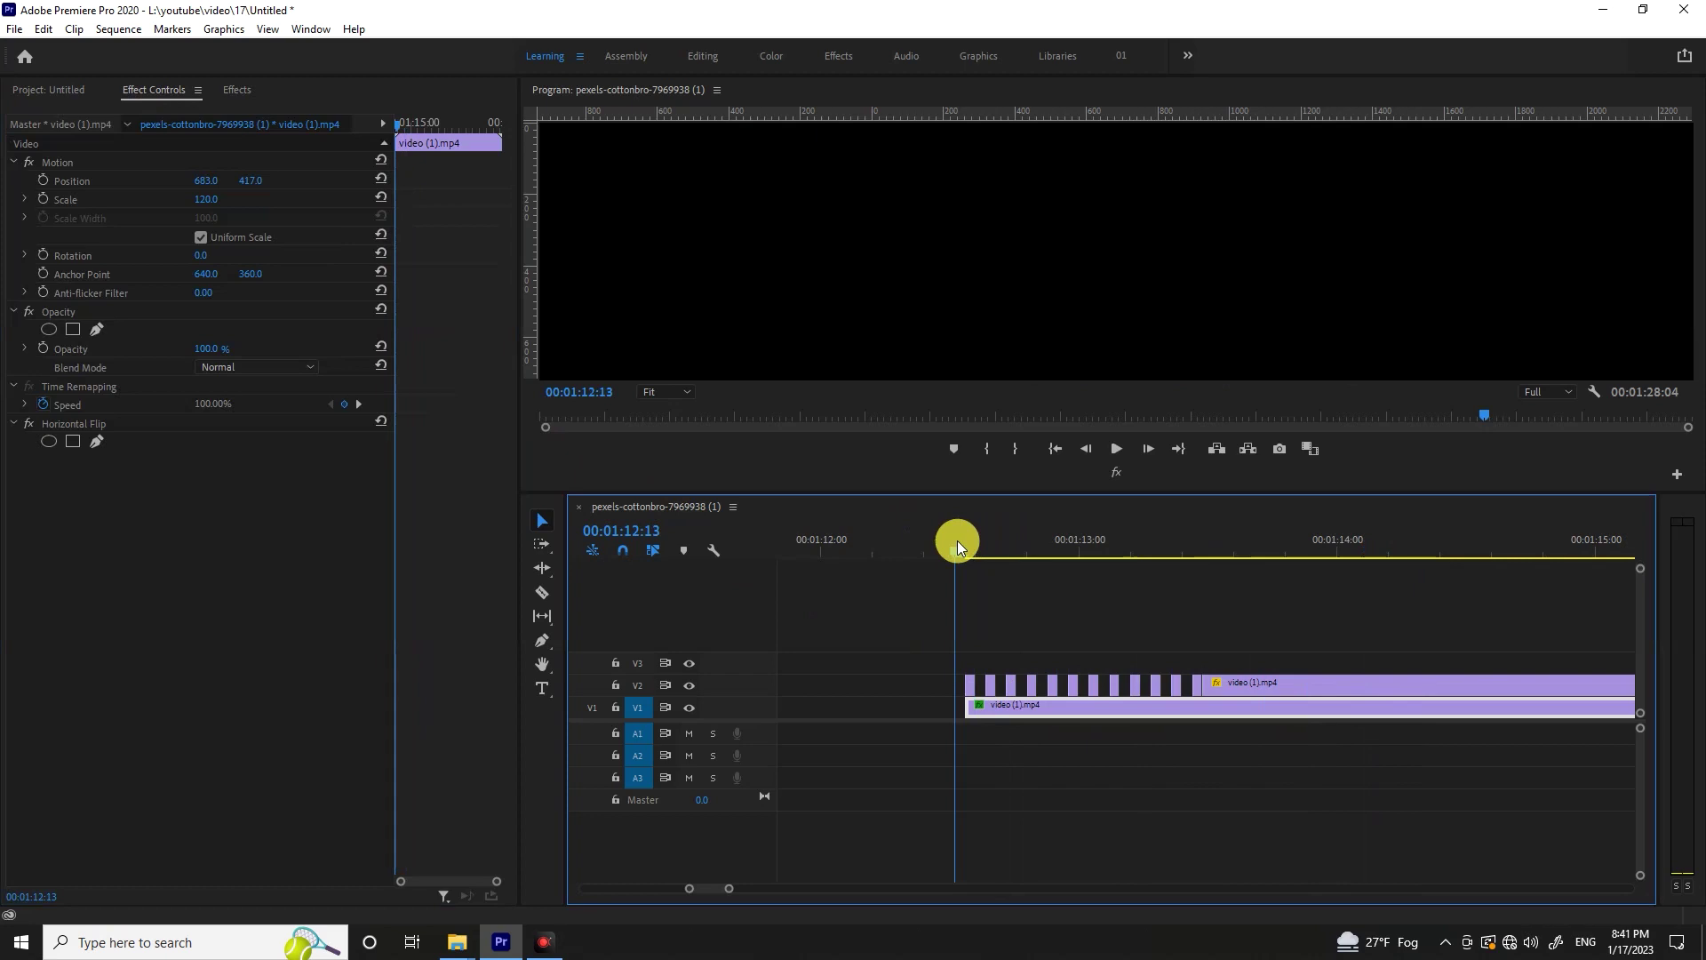